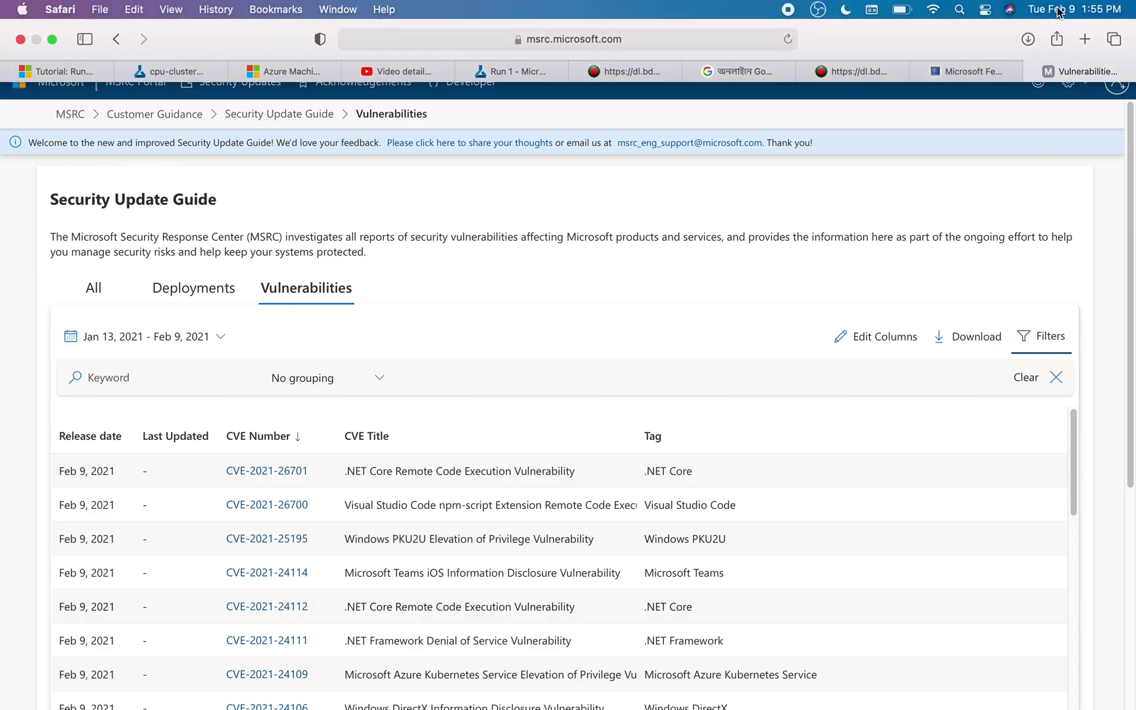
Remove the Last Updated and Tag columns from the MSRC vulnerabilities table
{"action": "left_click", "coordinate": [1060, 9]}
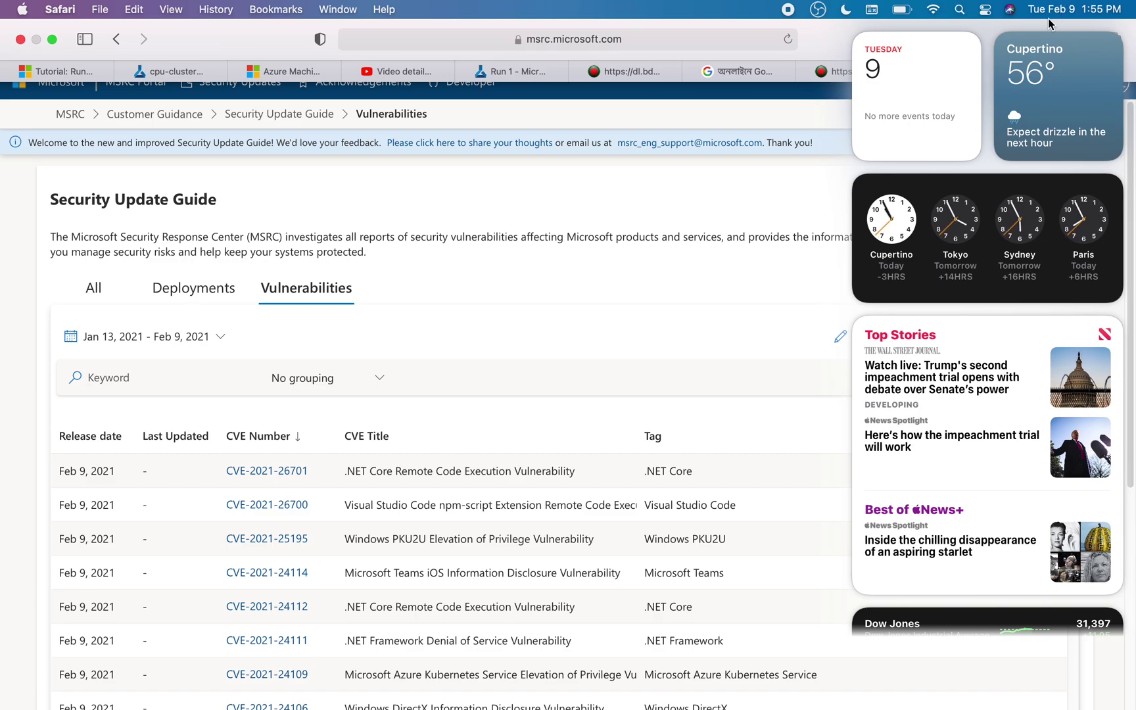
{"action": "left_click", "coordinate": [805, 175]}
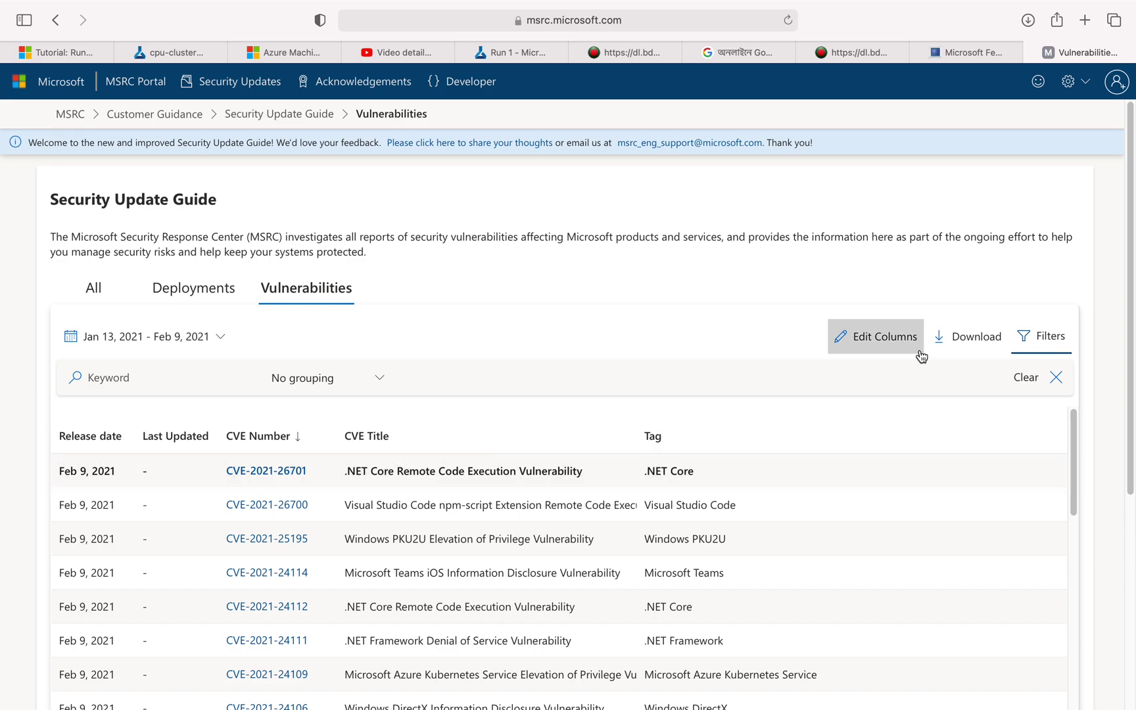
{"action": "left_click", "coordinate": [887, 341]}
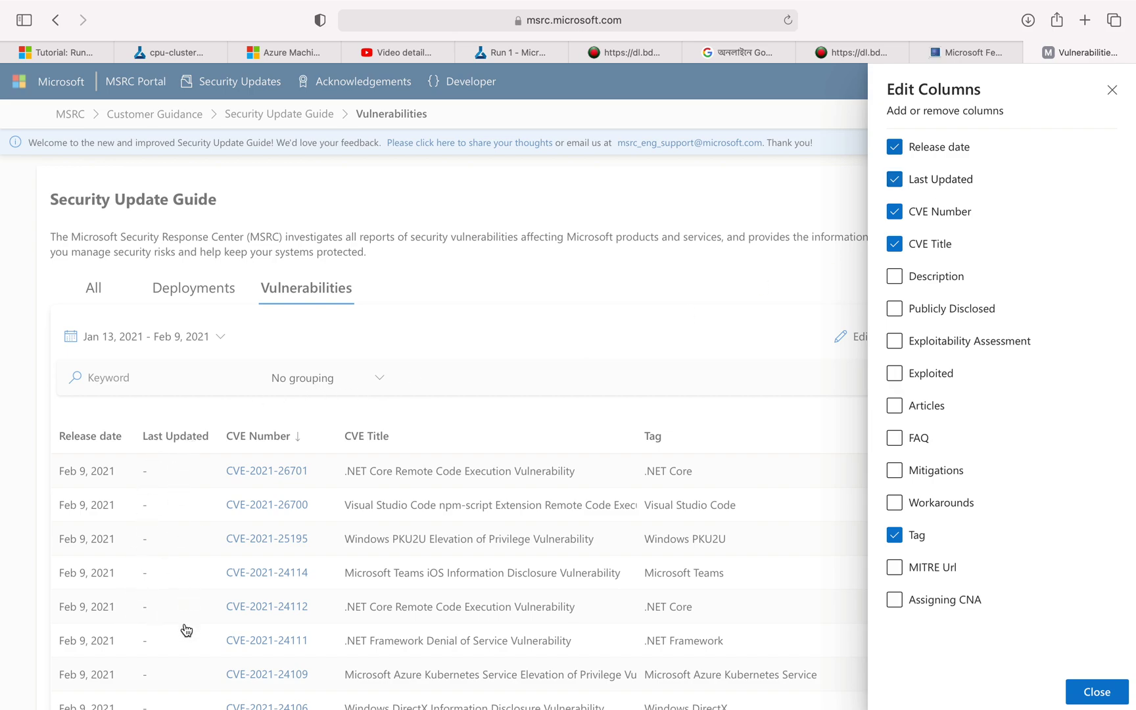
{"action": "left_click", "coordinate": [895, 186]}
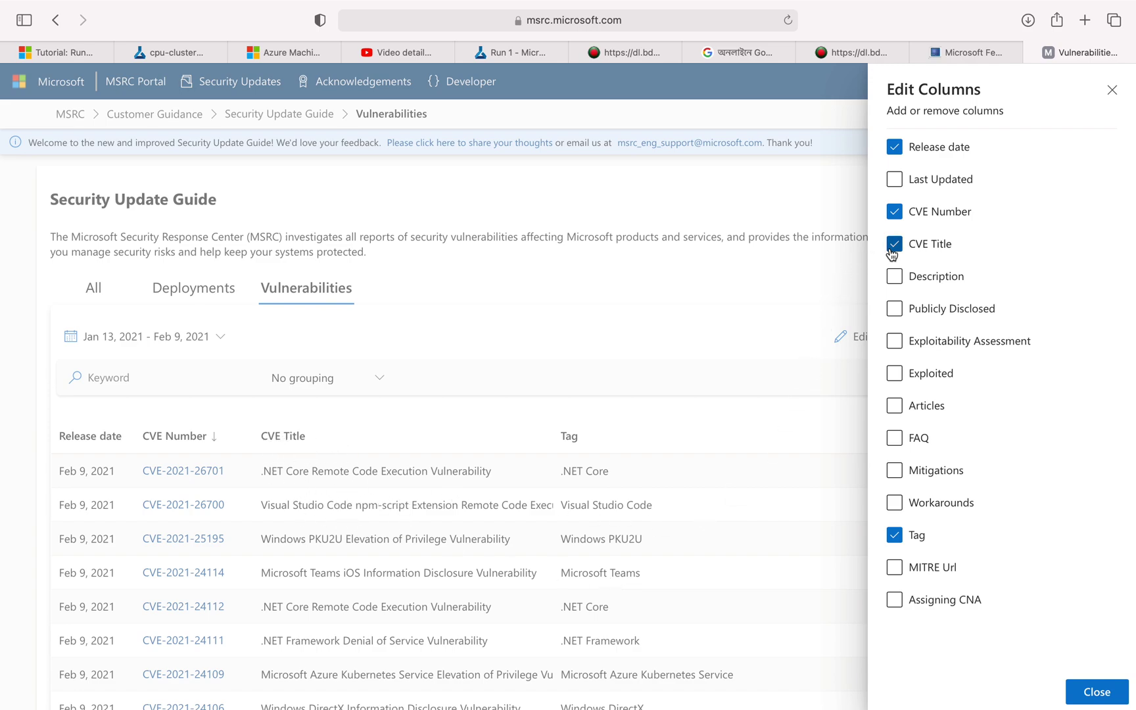
{"action": "left_click", "coordinate": [897, 540]}
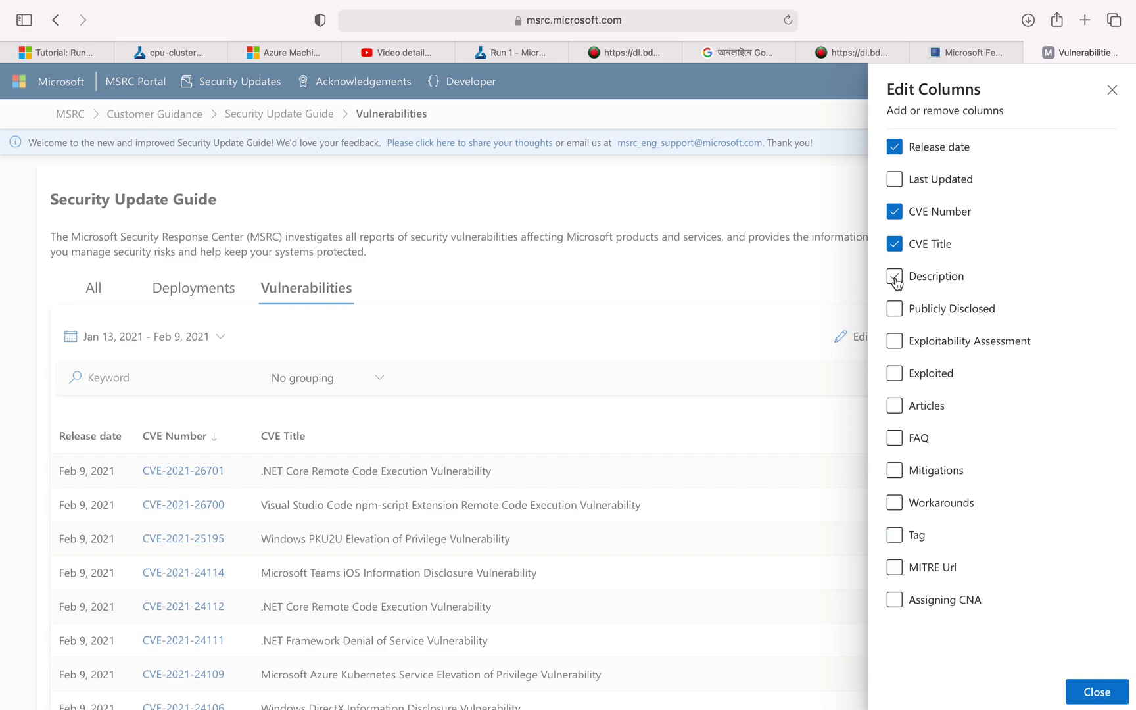
Add Publicly Disclosed, Exploitability Assessment, Exploited, Articles, Mitigations and Workarounds columns
{"action": "left_click", "coordinate": [895, 309]}
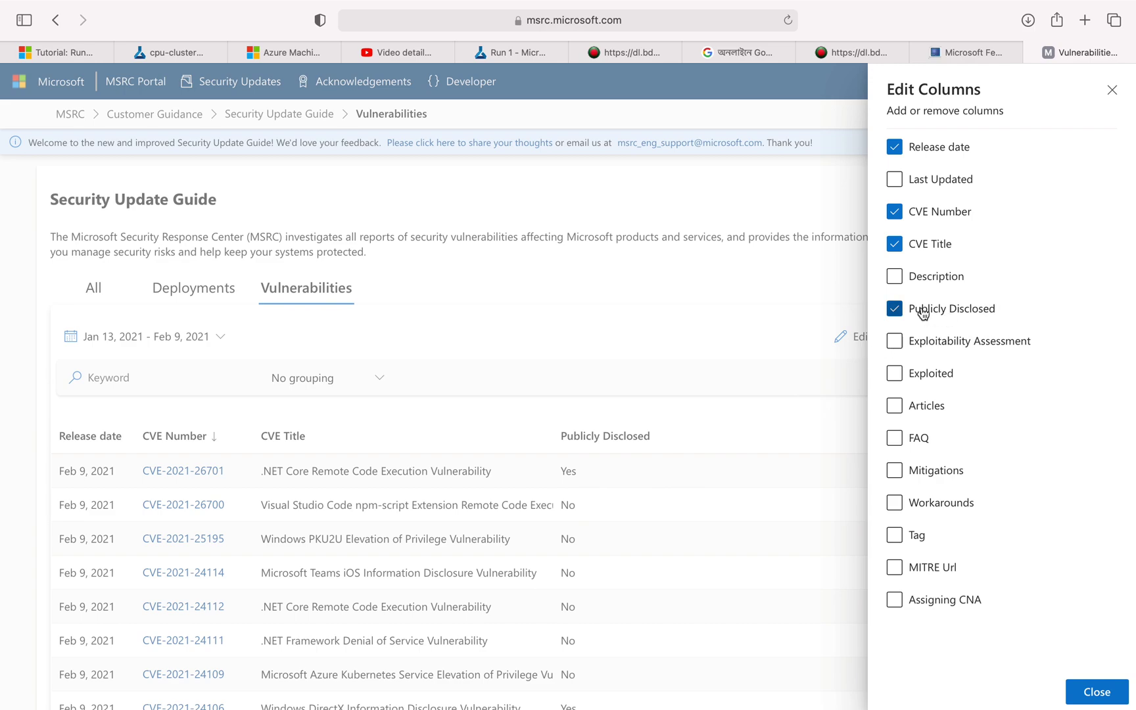
{"action": "left_click", "coordinate": [898, 344]}
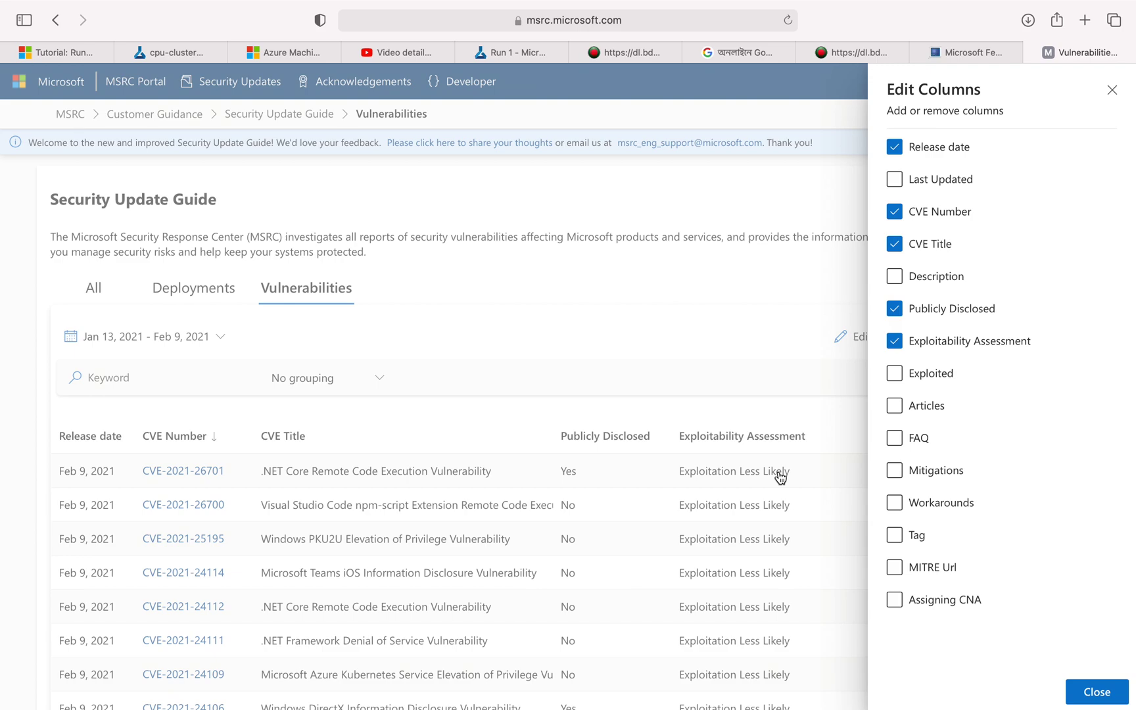
{"action": "left_click", "coordinate": [895, 374]}
{"action": "left_click", "coordinate": [897, 406]}
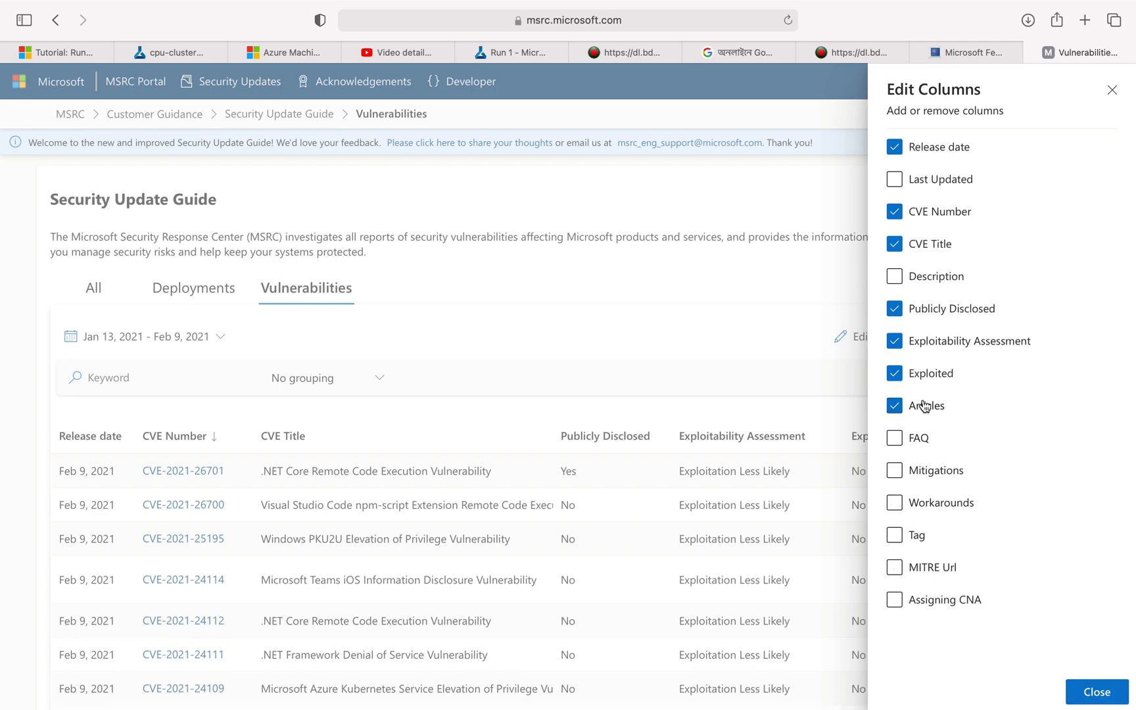
{"action": "left_click", "coordinate": [898, 476]}
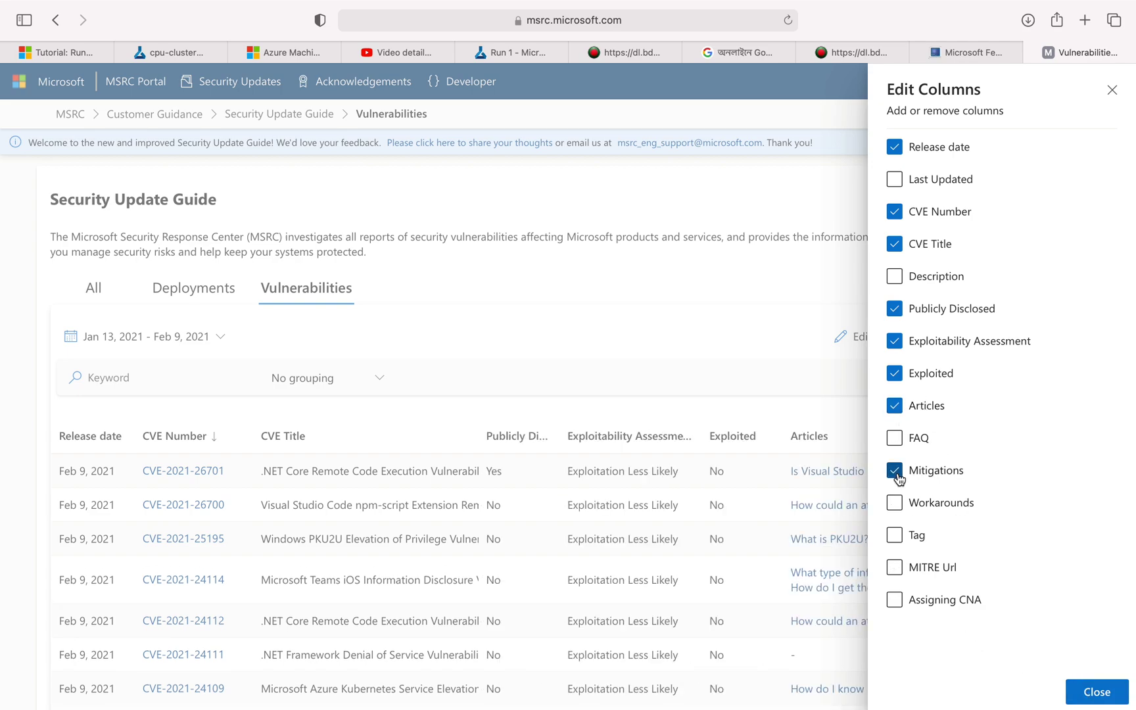
{"action": "left_click", "coordinate": [895, 503]}
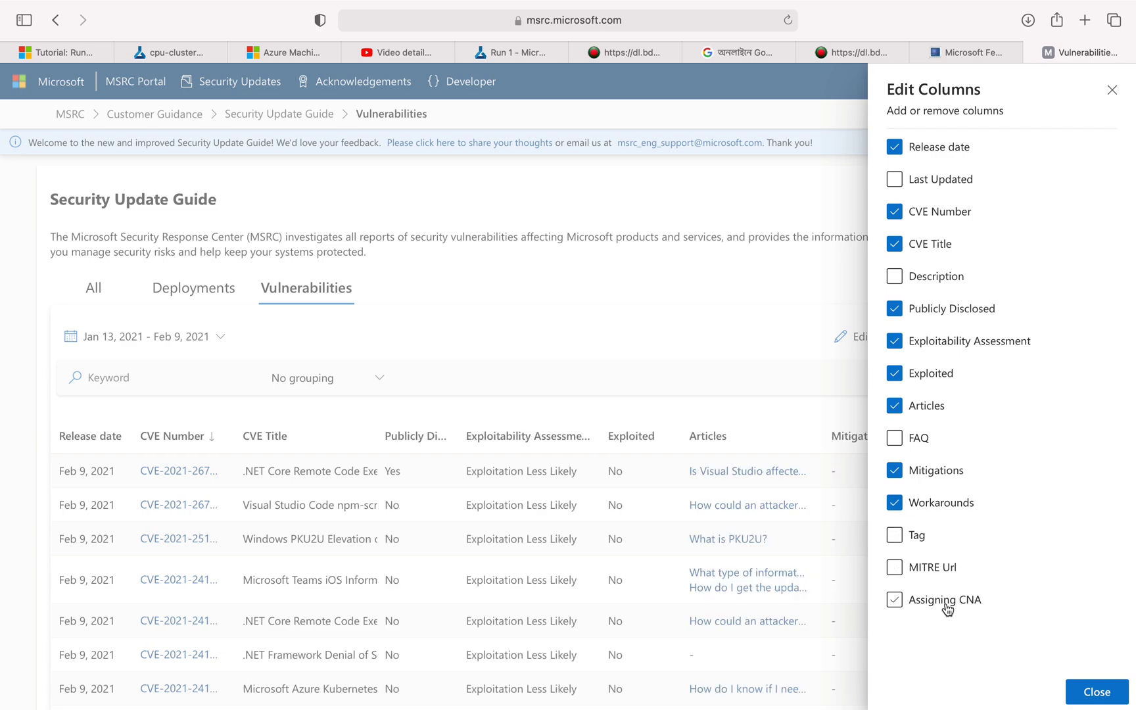
{"action": "left_click", "coordinate": [1088, 692]}
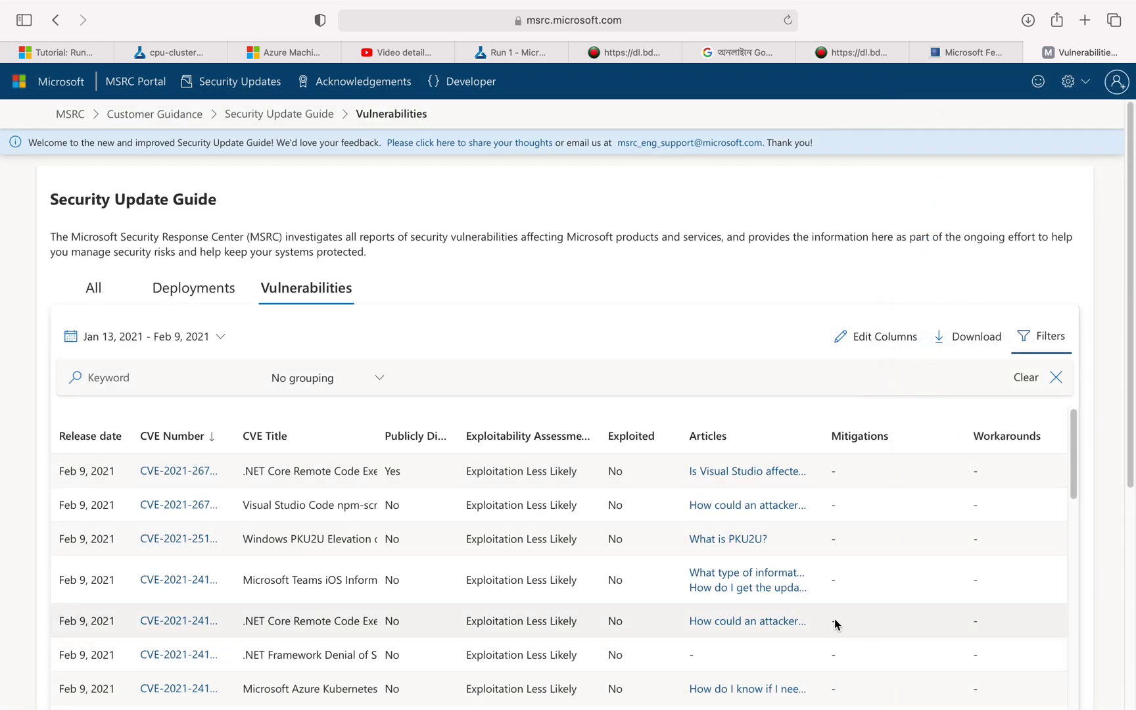
{"action": "scroll", "coordinate": [837, 609], "scroll_direction": "down", "scroll_amount": 5}
{"action": "scroll", "coordinate": [837, 608], "scroll_direction": "down", "scroll_amount": 10}
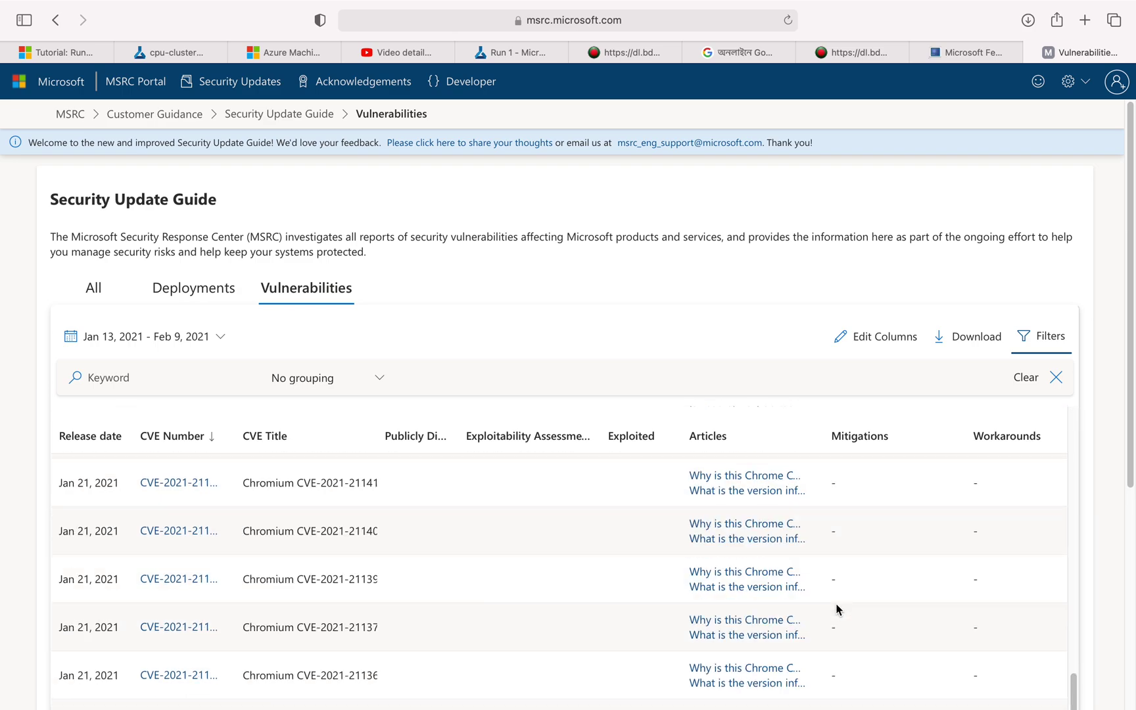
{"action": "scroll", "coordinate": [836, 607], "scroll_direction": "up", "scroll_amount": 6}
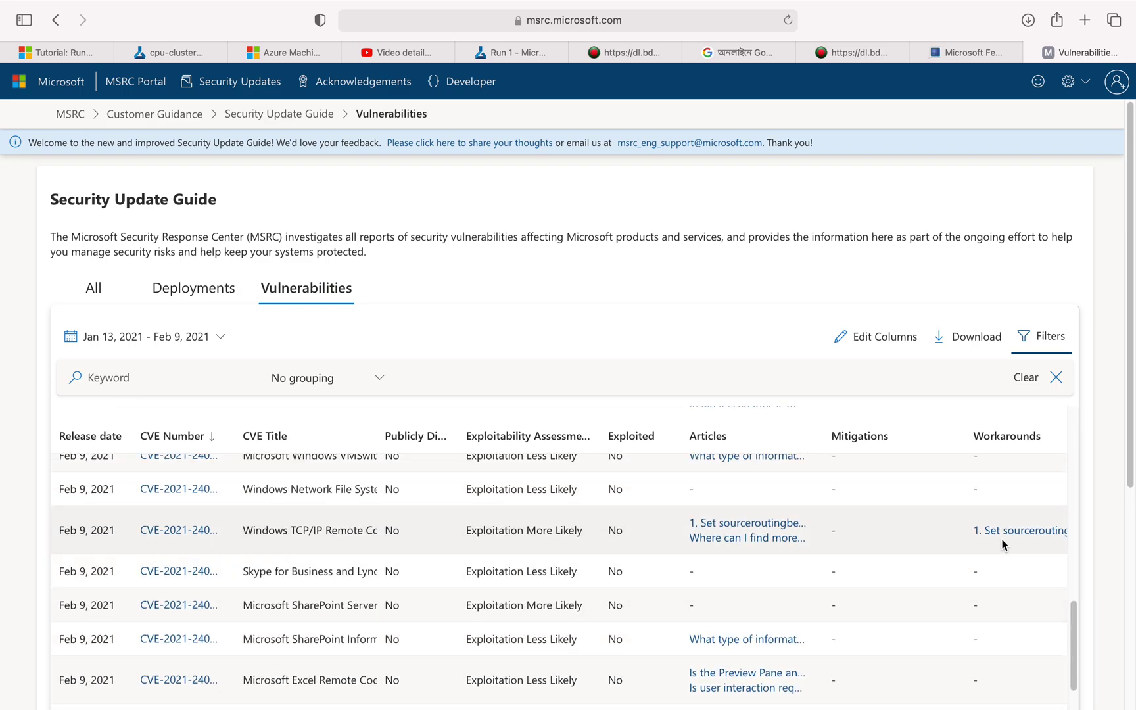
{"action": "scroll", "coordinate": [1019, 461], "scroll_direction": "up", "scroll_amount": 10}
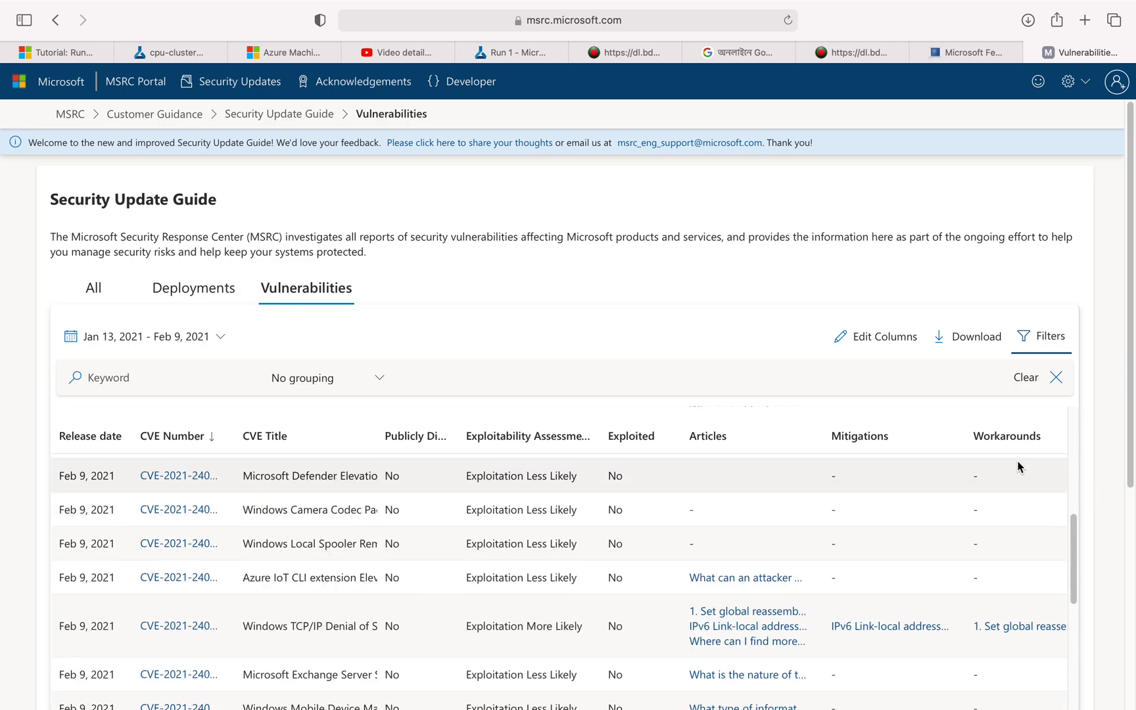
{"action": "scroll", "coordinate": [1019, 471], "scroll_direction": "down", "scroll_amount": 15}
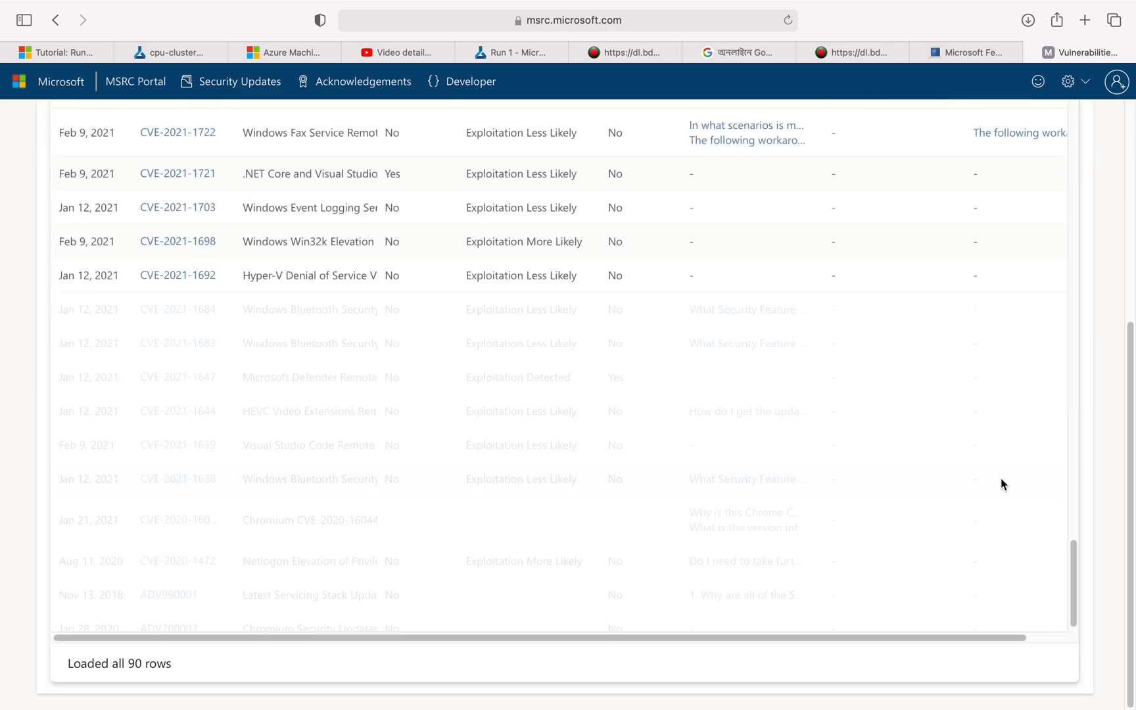
{"action": "scroll", "coordinate": [997, 482], "scroll_direction": "up", "scroll_amount": 15}
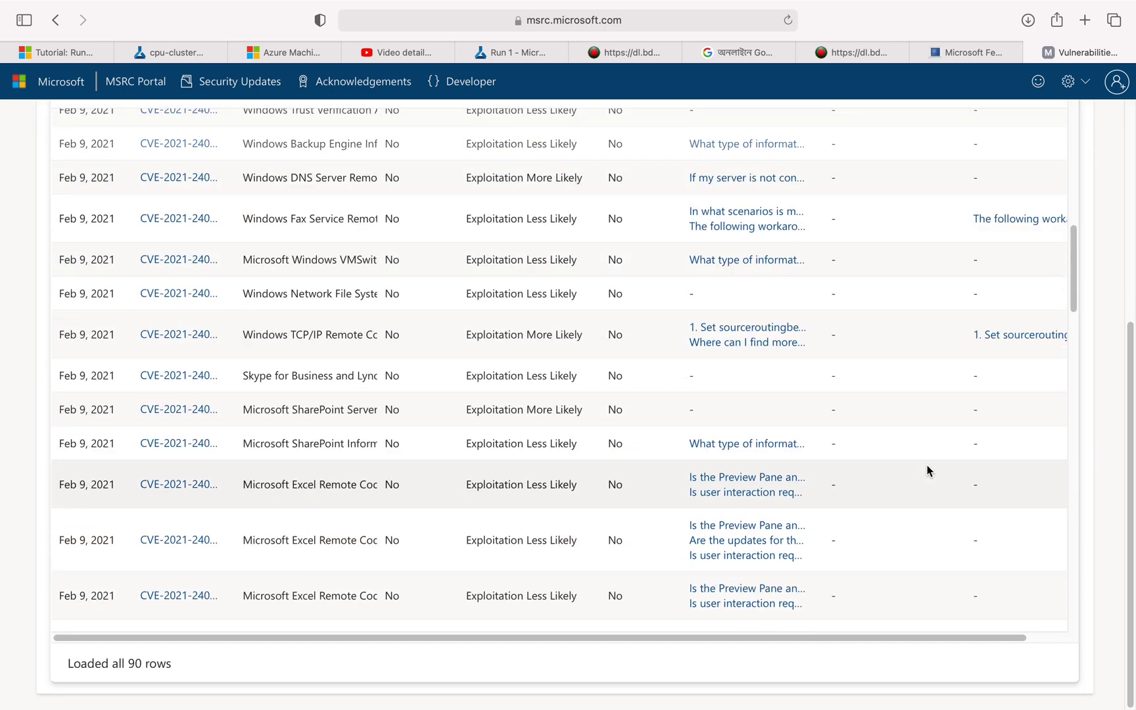
{"action": "scroll", "coordinate": [926, 471], "scroll_direction": "up", "scroll_amount": 15}
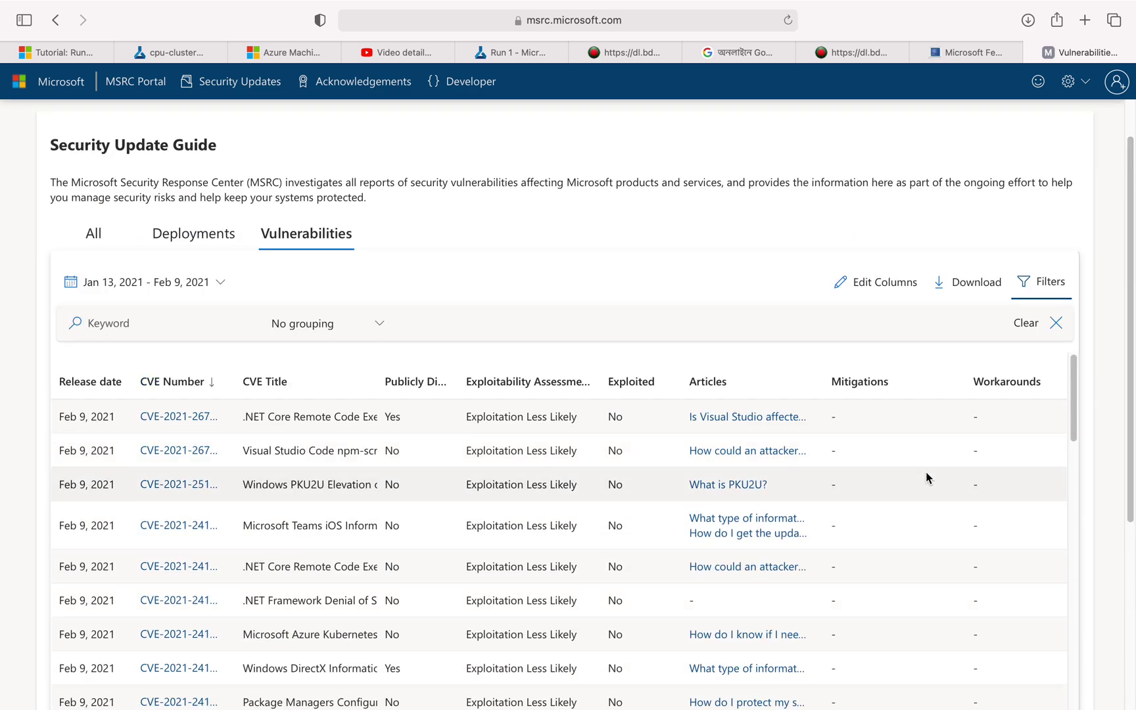
{"action": "scroll", "coordinate": [869, 452], "scroll_direction": "down", "scroll_amount": 5}
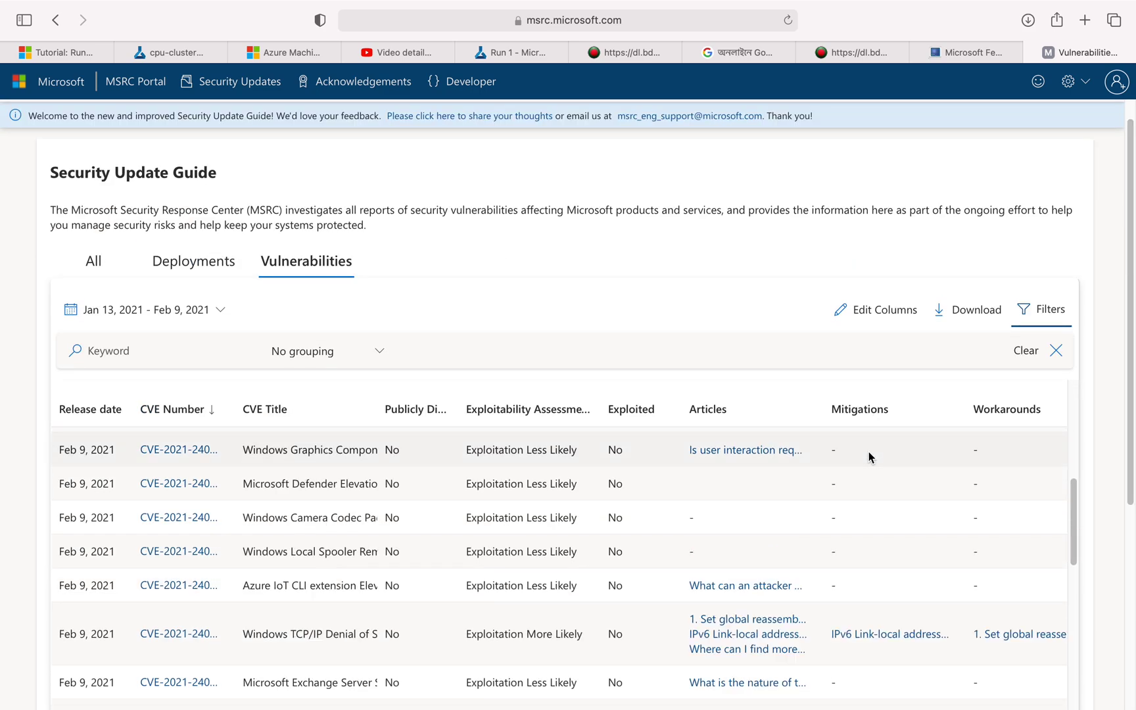
{"action": "scroll", "coordinate": [867, 454], "scroll_direction": "up", "scroll_amount": 6}
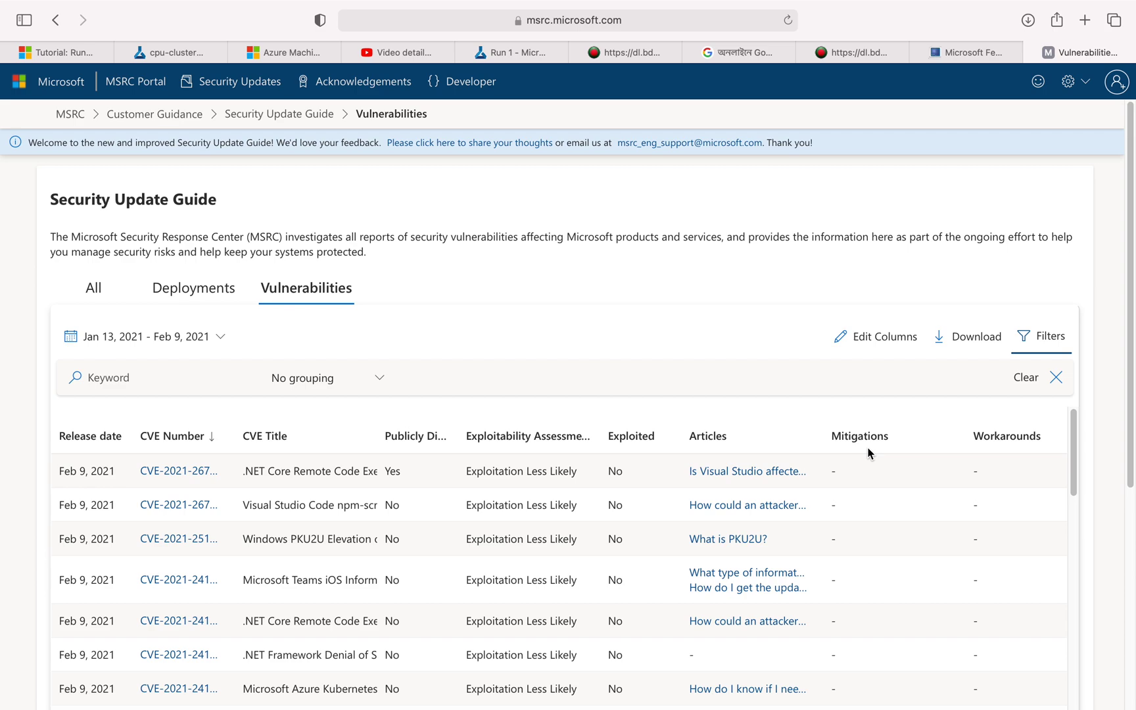
Remove the Workarounds and Mitigations columns from the vulnerabilities table
{"action": "left_click", "coordinate": [881, 342]}
{"action": "left_click", "coordinate": [964, 505]}
{"action": "left_click", "coordinate": [947, 473]}
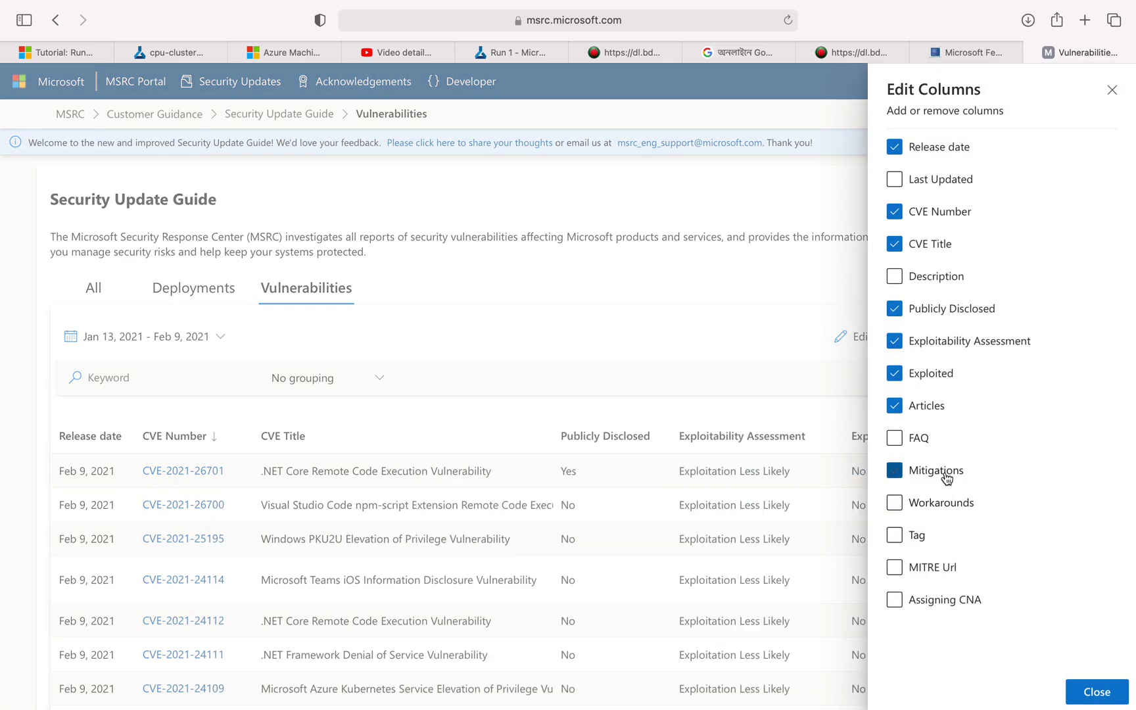
{"action": "left_click", "coordinate": [1094, 691]}
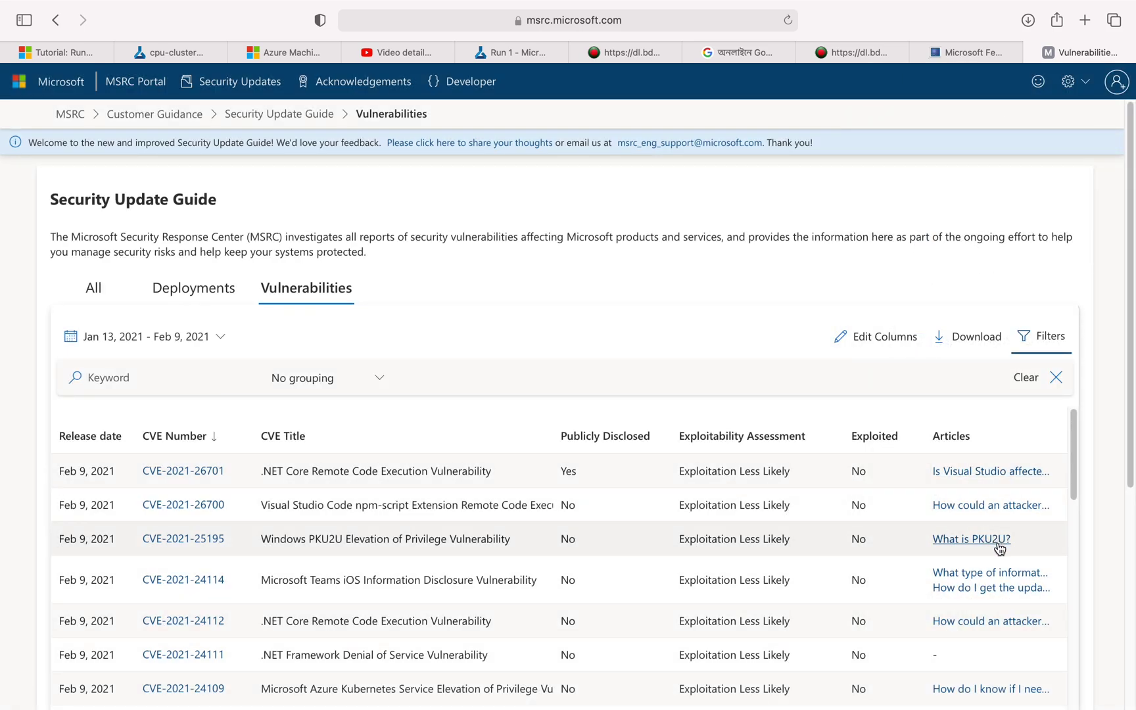
Remove the Articles column as well
{"action": "scroll", "coordinate": [1019, 627], "scroll_direction": "down", "scroll_amount": 1}
{"action": "scroll", "coordinate": [1020, 627], "scroll_direction": "down", "scroll_amount": 7}
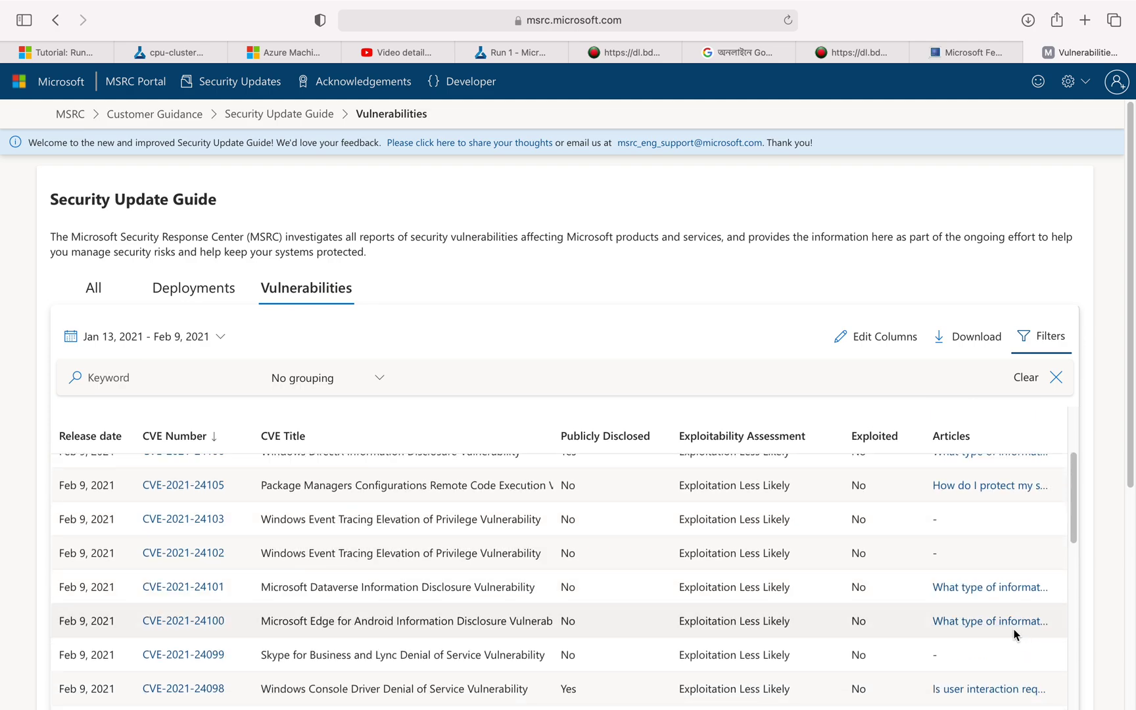
{"action": "scroll", "coordinate": [1016, 633], "scroll_direction": "up", "scroll_amount": 7}
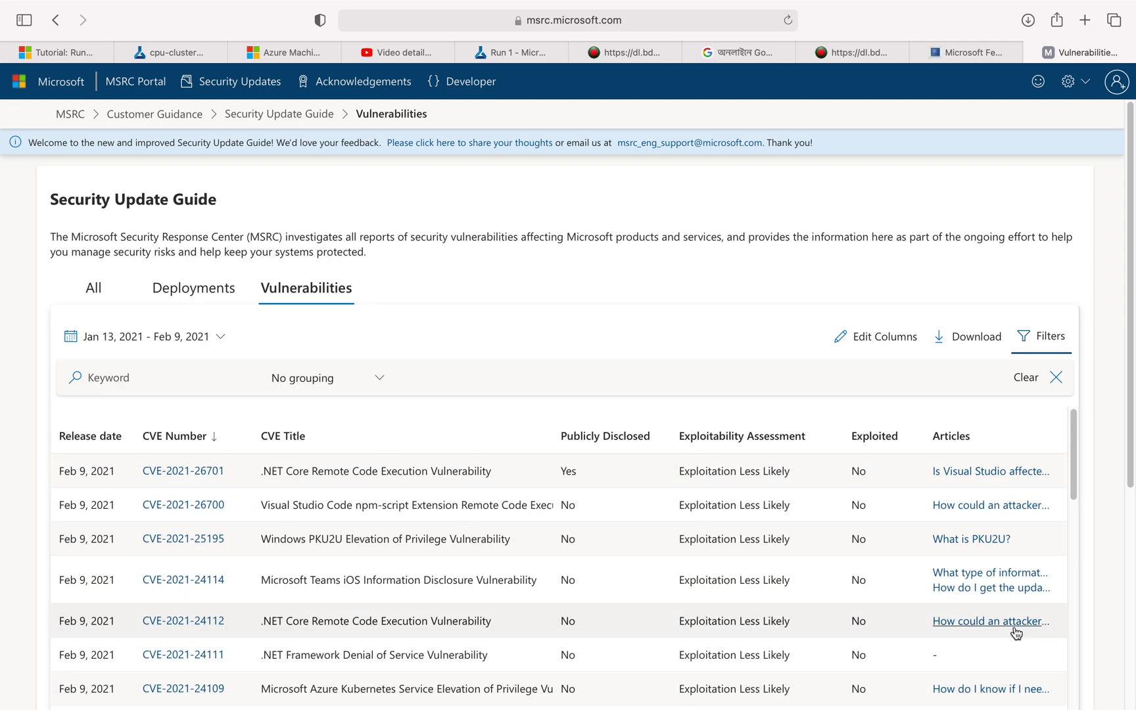
{"action": "left_click", "coordinate": [886, 344]}
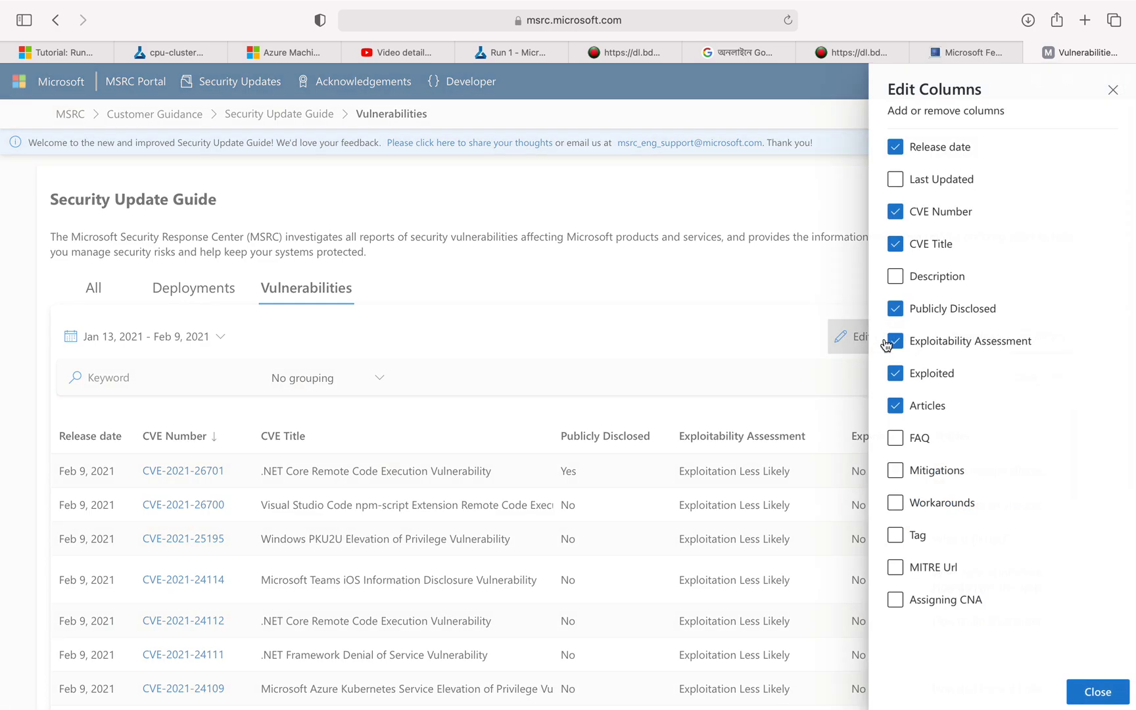
{"action": "left_click", "coordinate": [929, 408]}
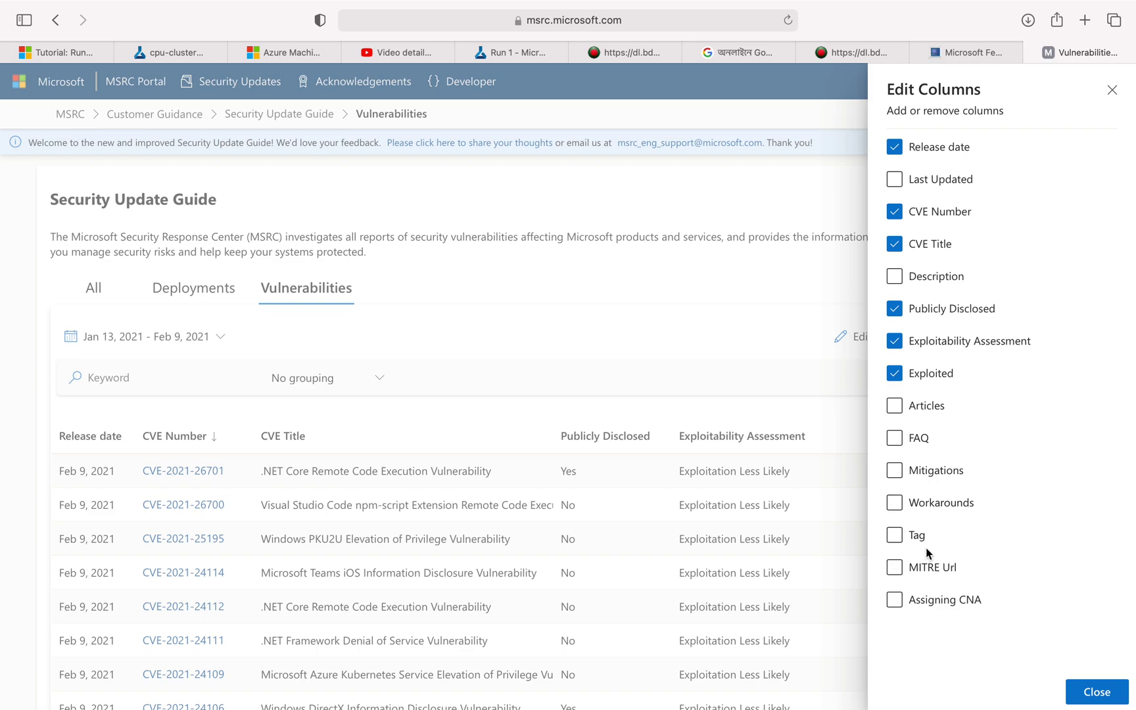
Close the column settings and leave the vulnerabilities table on No grouping
{"action": "left_click", "coordinate": [1099, 698]}
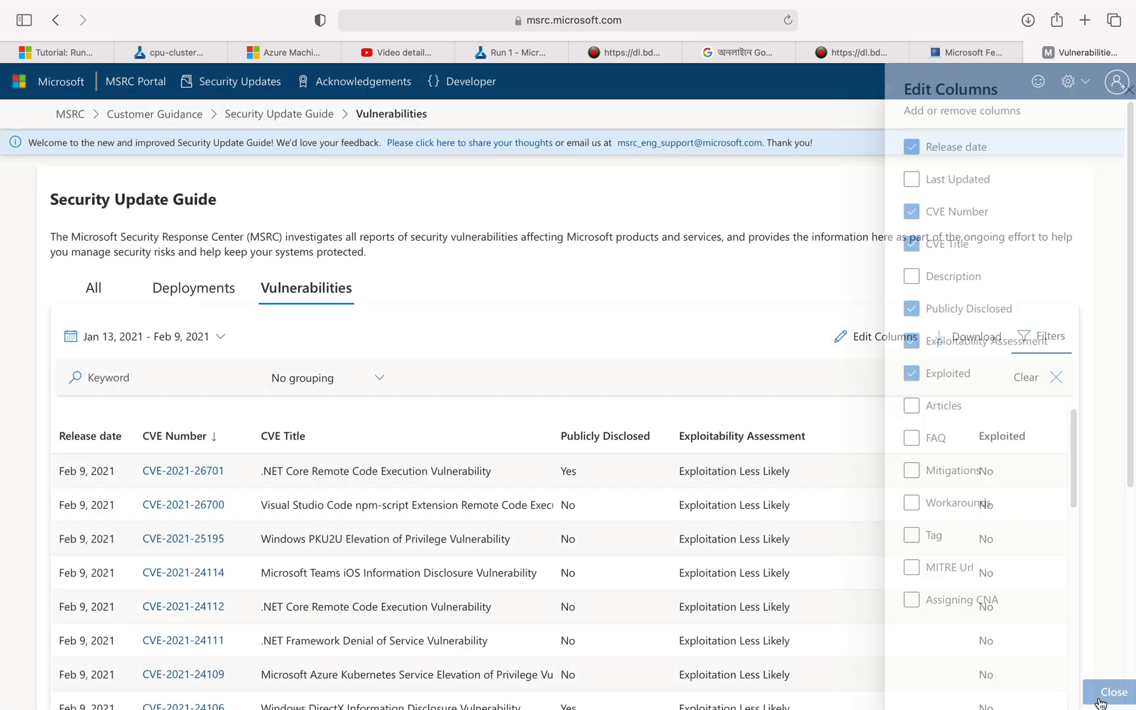
{"action": "left_click", "coordinate": [322, 386]}
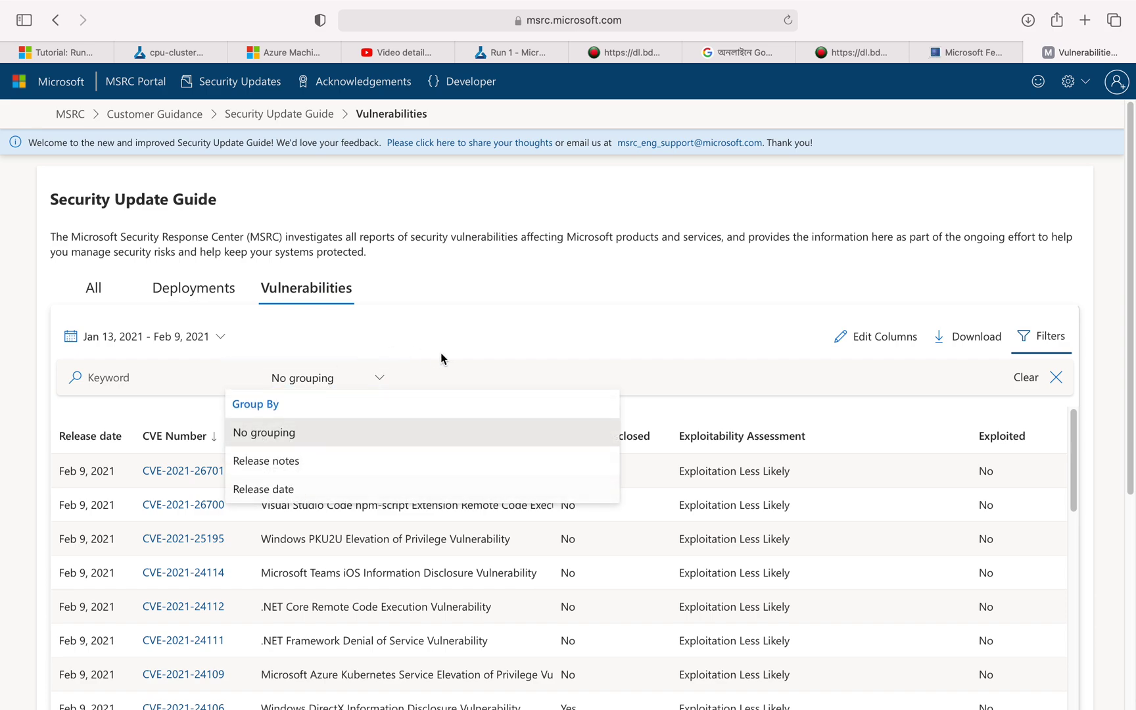
{"action": "left_click", "coordinate": [527, 323]}
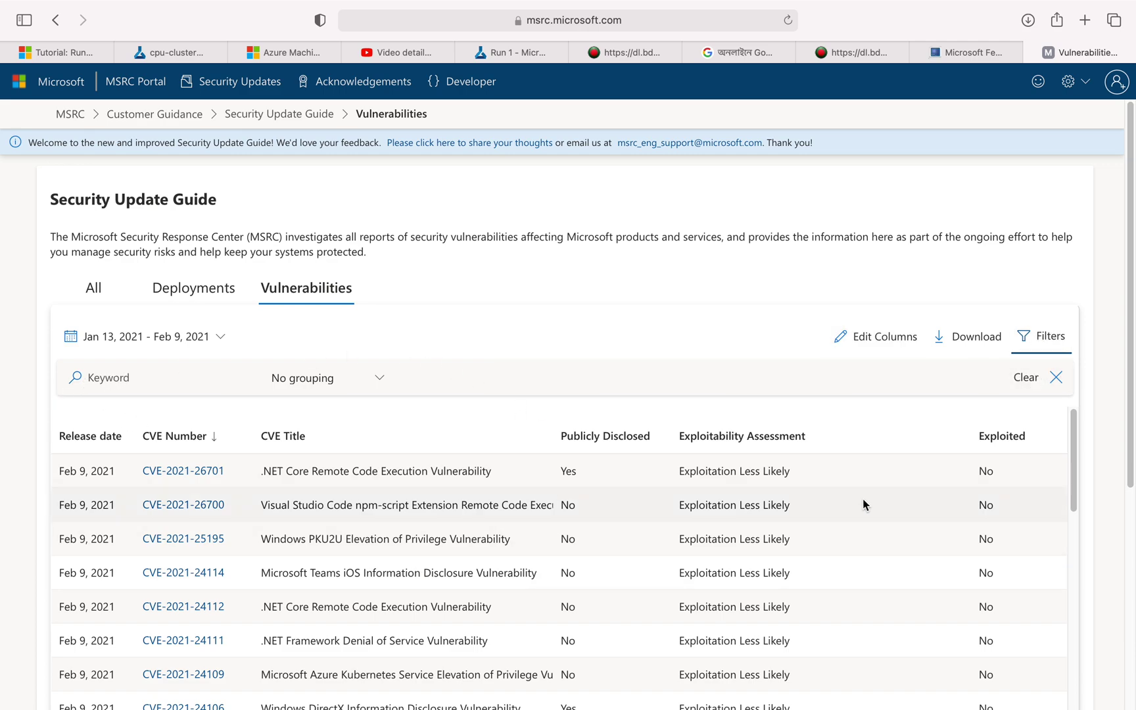
Download the vulnerability list as an Excel file, allowing downloads from the MSRC site
{"action": "left_click", "coordinate": [972, 350]}
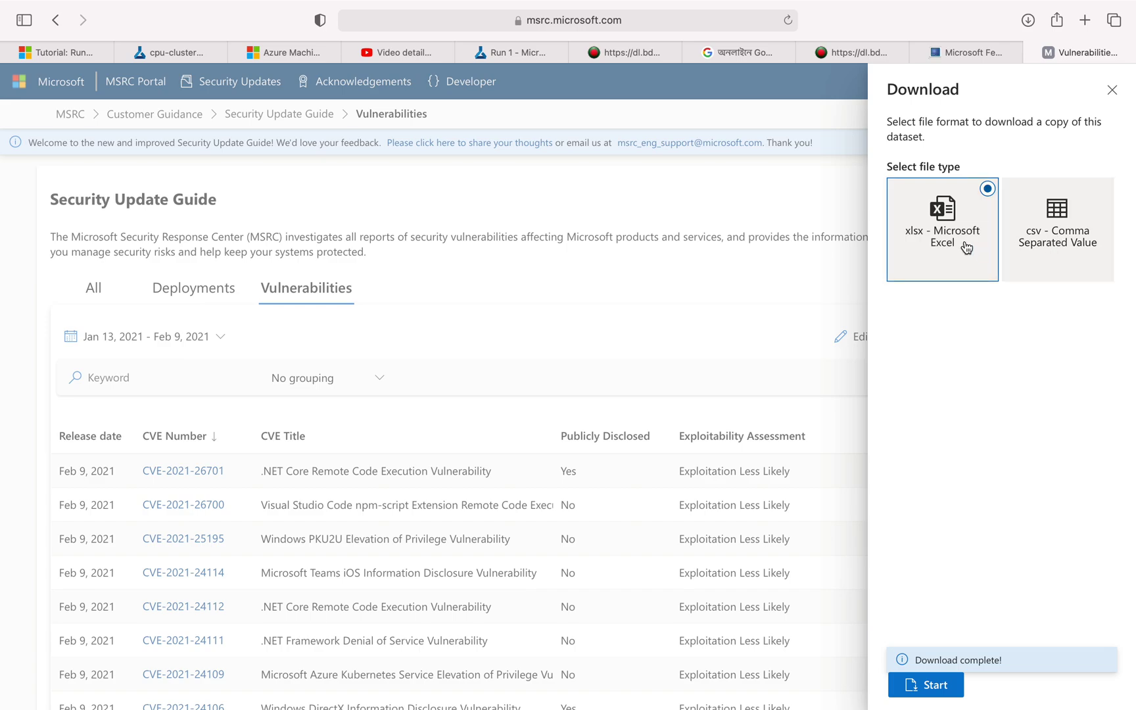
{"action": "left_click", "coordinate": [953, 690]}
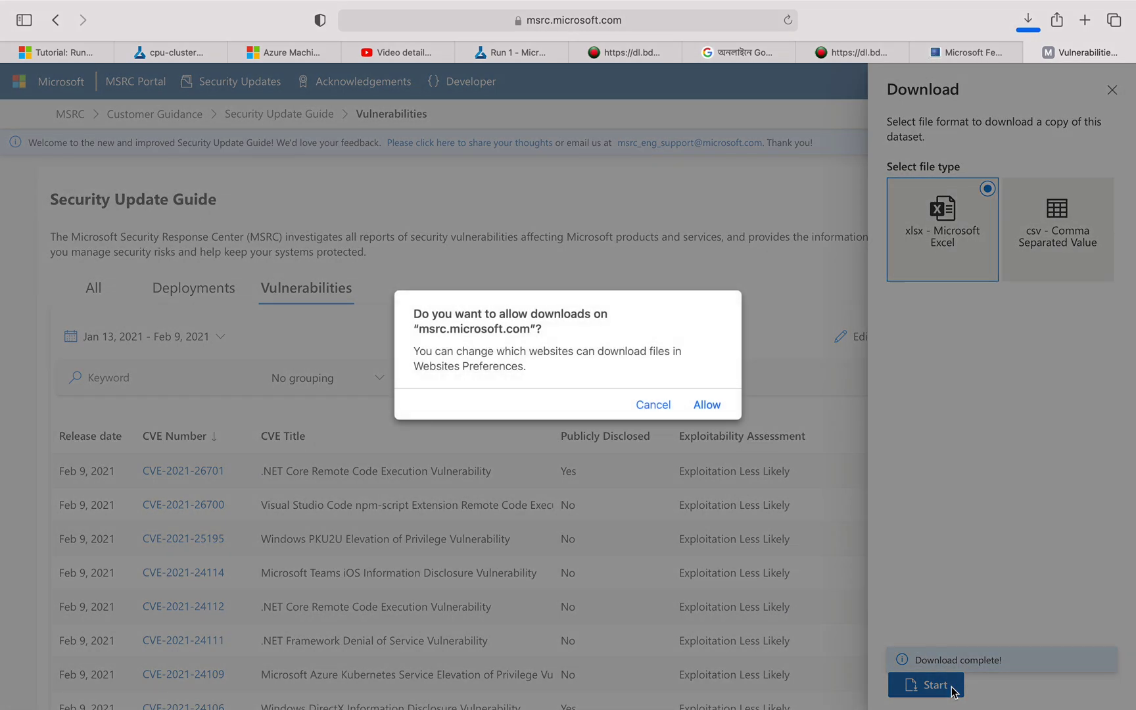
{"action": "left_click", "coordinate": [707, 406]}
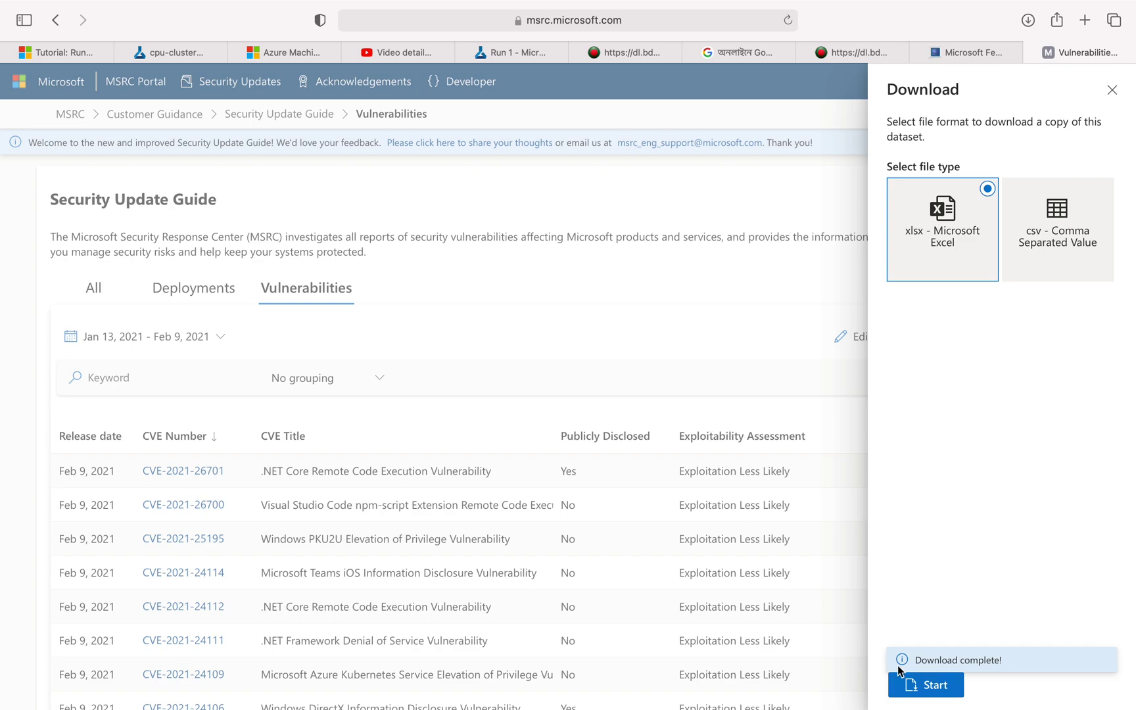
Open the downloaded Security Updates file from the Downloads stack
{"action": "mouse_move", "coordinate": [913, 706]}
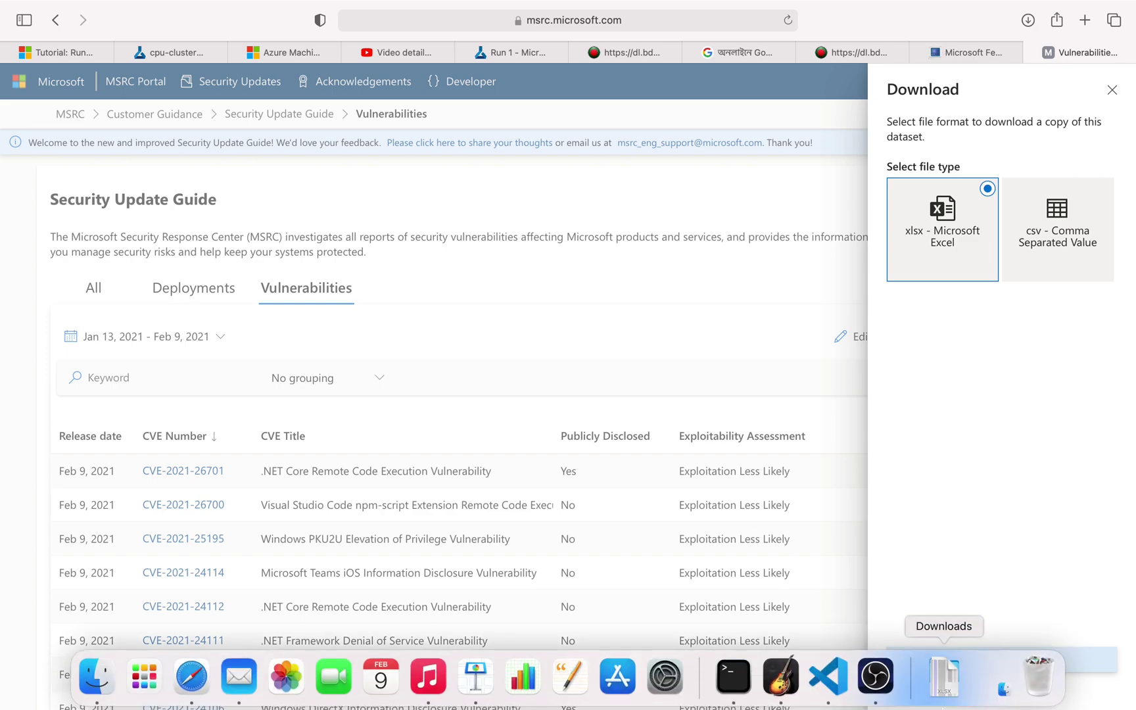
{"action": "left_click", "coordinate": [945, 685]}
{"action": "left_click", "coordinate": [948, 616]}
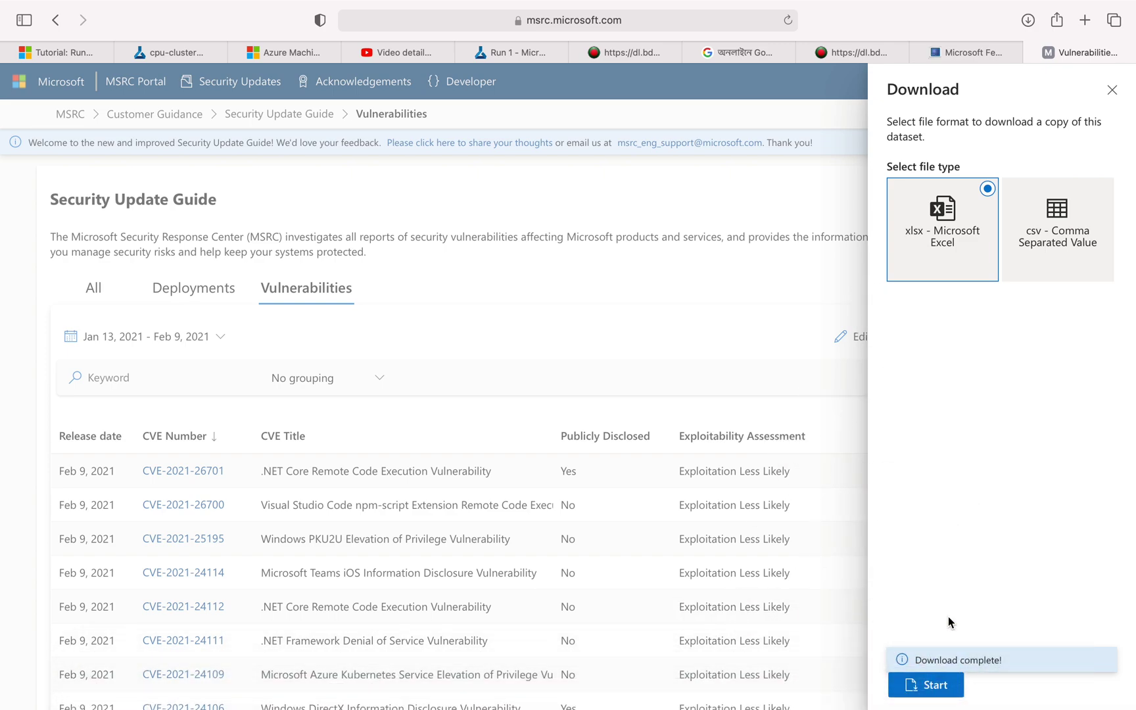
{"action": "mouse_move", "coordinate": [942, 685]}
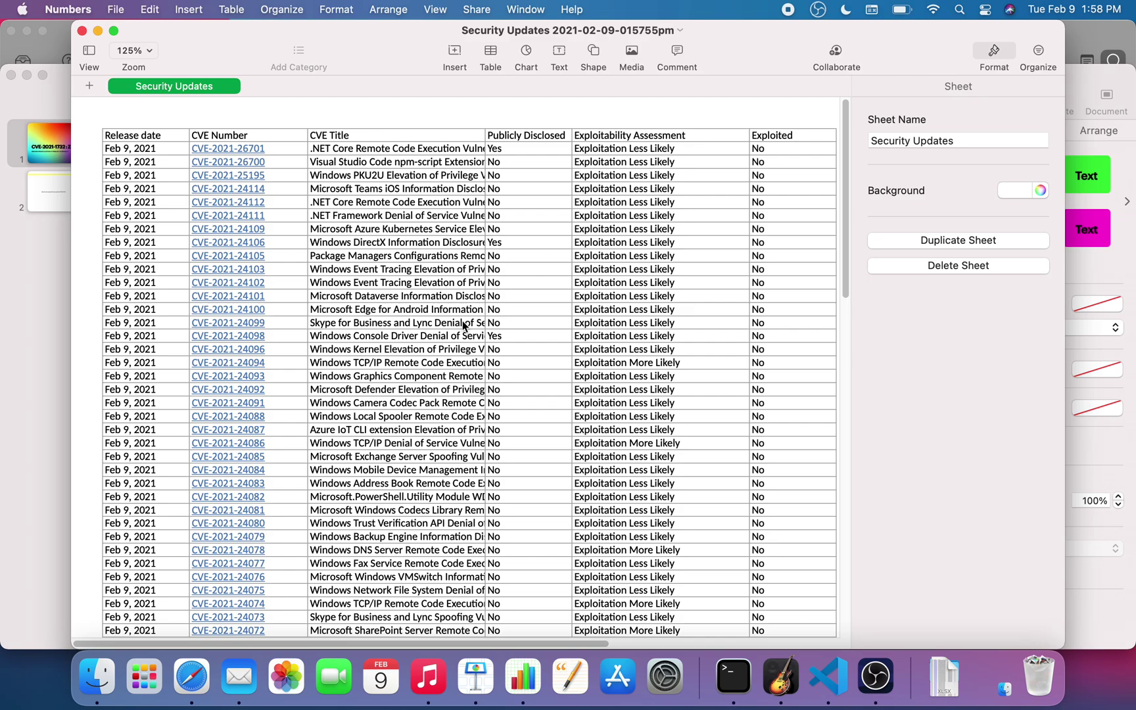
Scroll through the 91-row Security Updates table and back, then select header cell E1
{"action": "scroll", "coordinate": [464, 325], "scroll_direction": "down", "scroll_amount": 10}
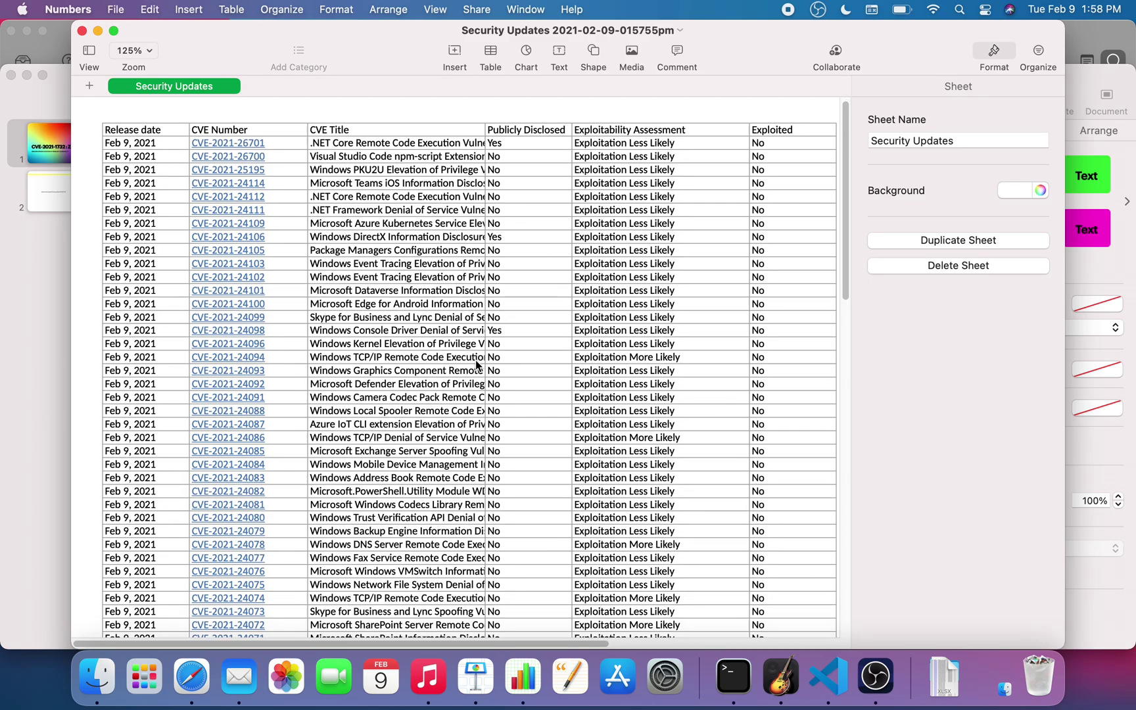
{"action": "scroll", "coordinate": [476, 365], "scroll_direction": "down", "scroll_amount": 15}
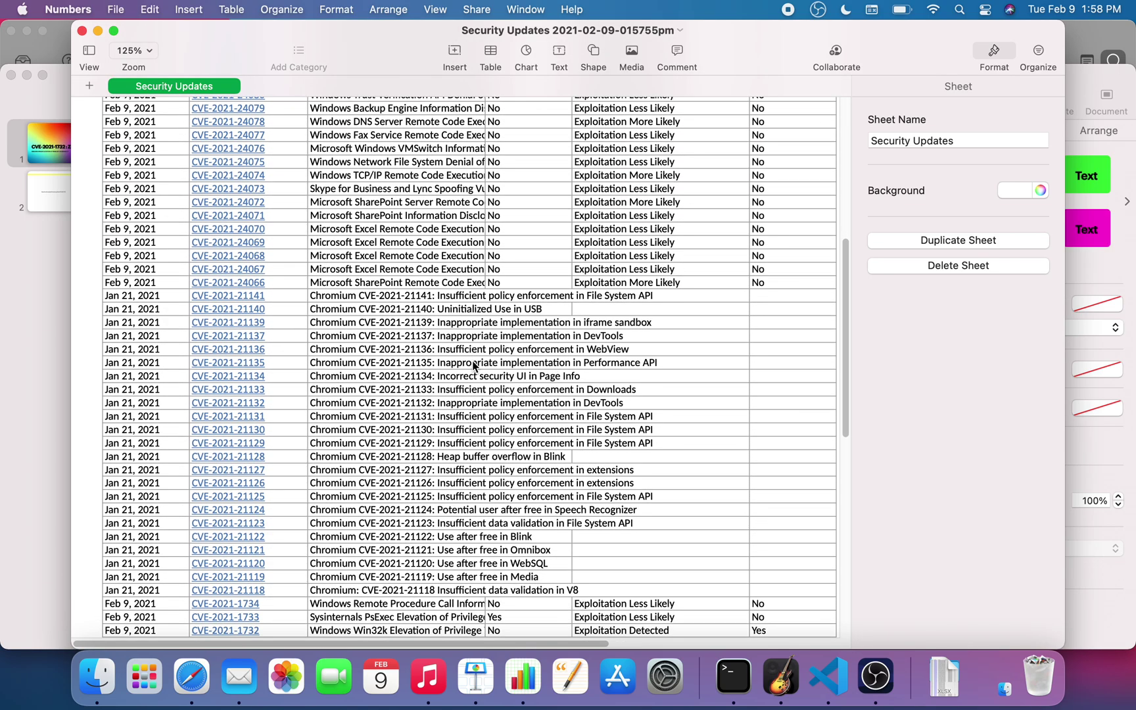
{"action": "scroll", "coordinate": [469, 373], "scroll_direction": "up", "scroll_amount": 15}
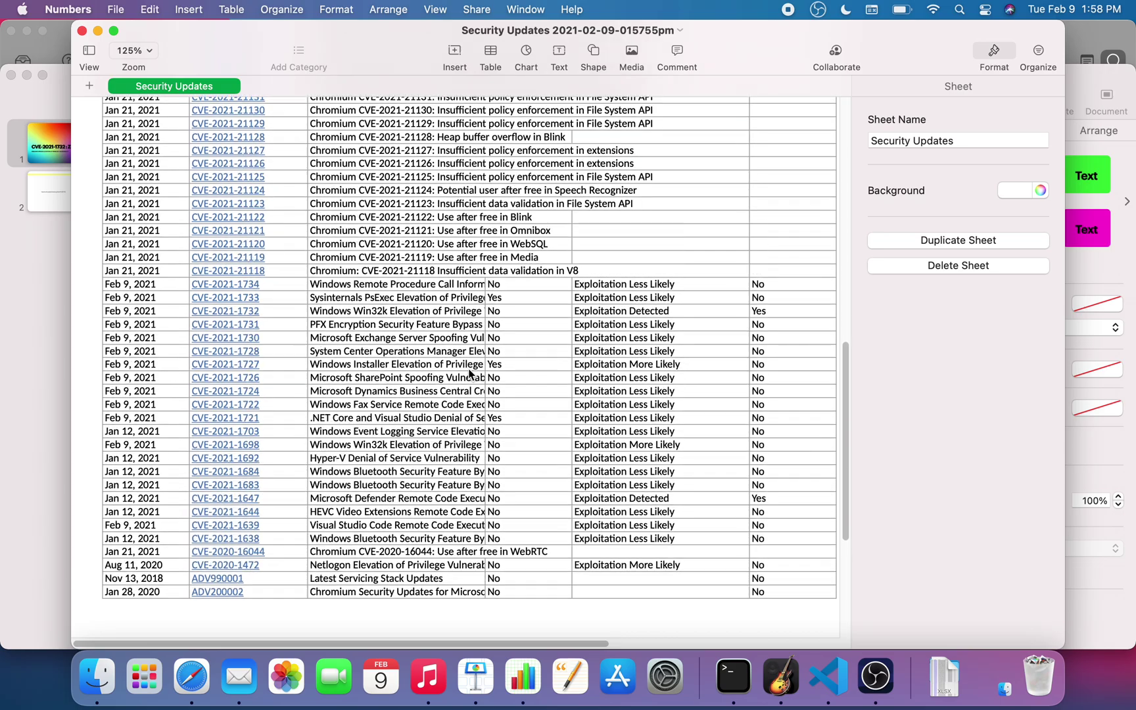
{"action": "scroll", "coordinate": [469, 378], "scroll_direction": "up", "scroll_amount": 5}
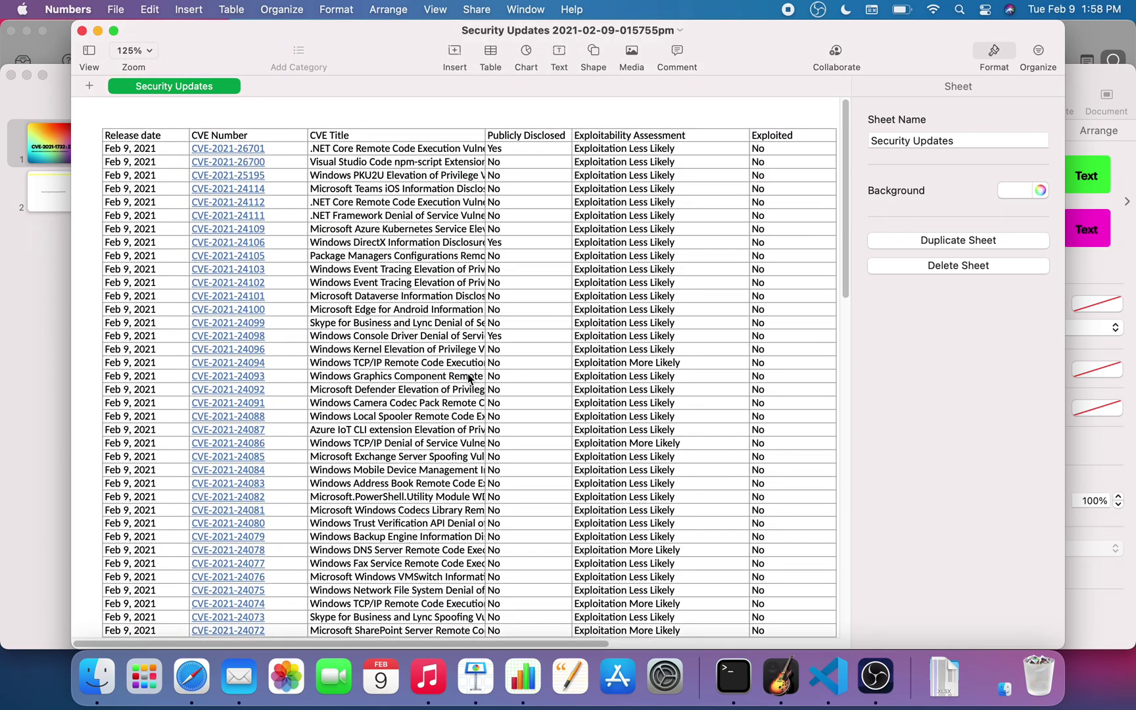
{"action": "left_click", "coordinate": [668, 138]}
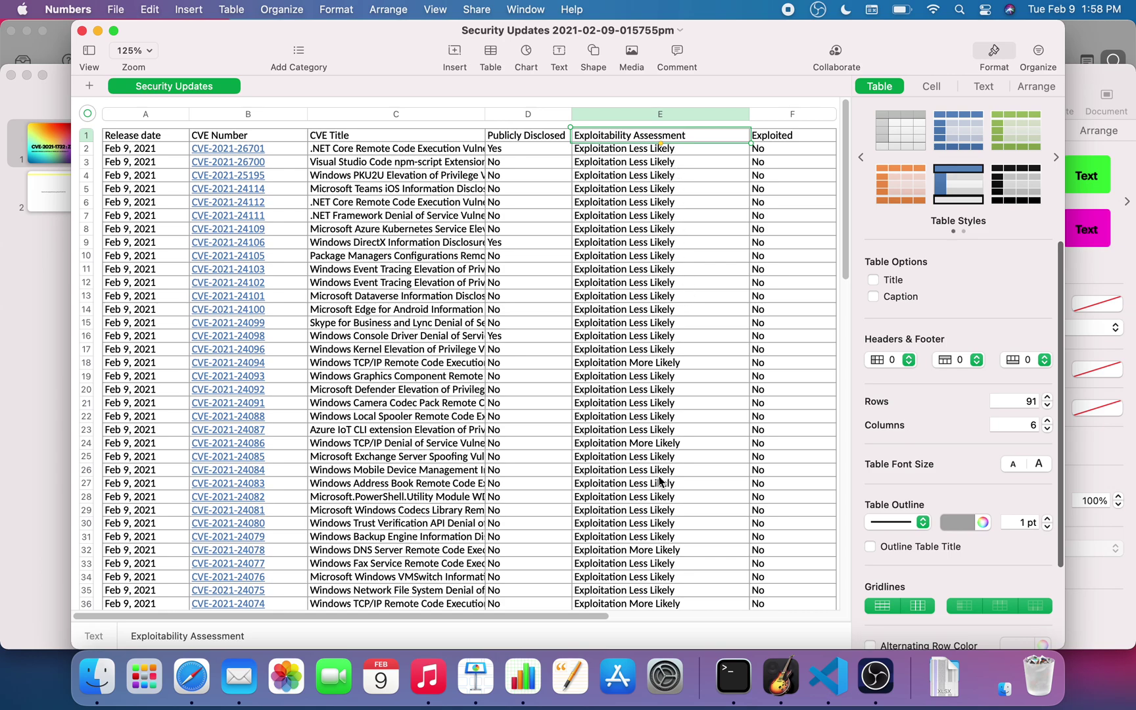
Make row 24 (CVE-2021-24086, Exploitation More Likely) text red
{"action": "left_click", "coordinate": [665, 445]}
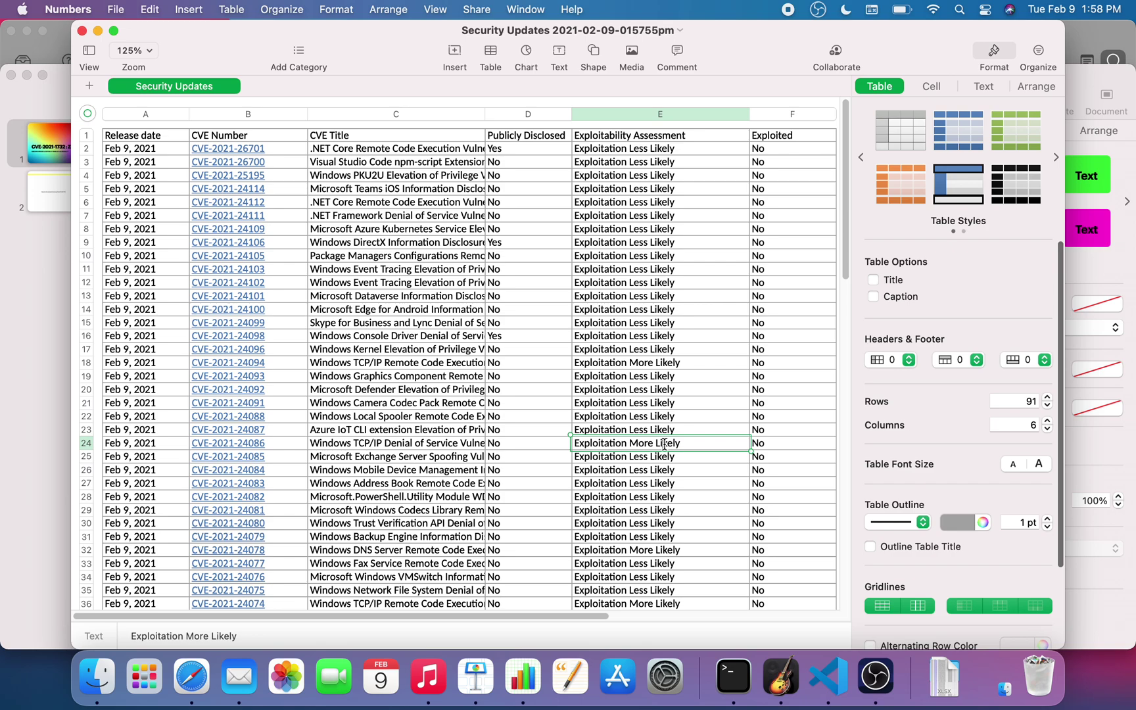
{"action": "left_click", "coordinate": [388, 445]}
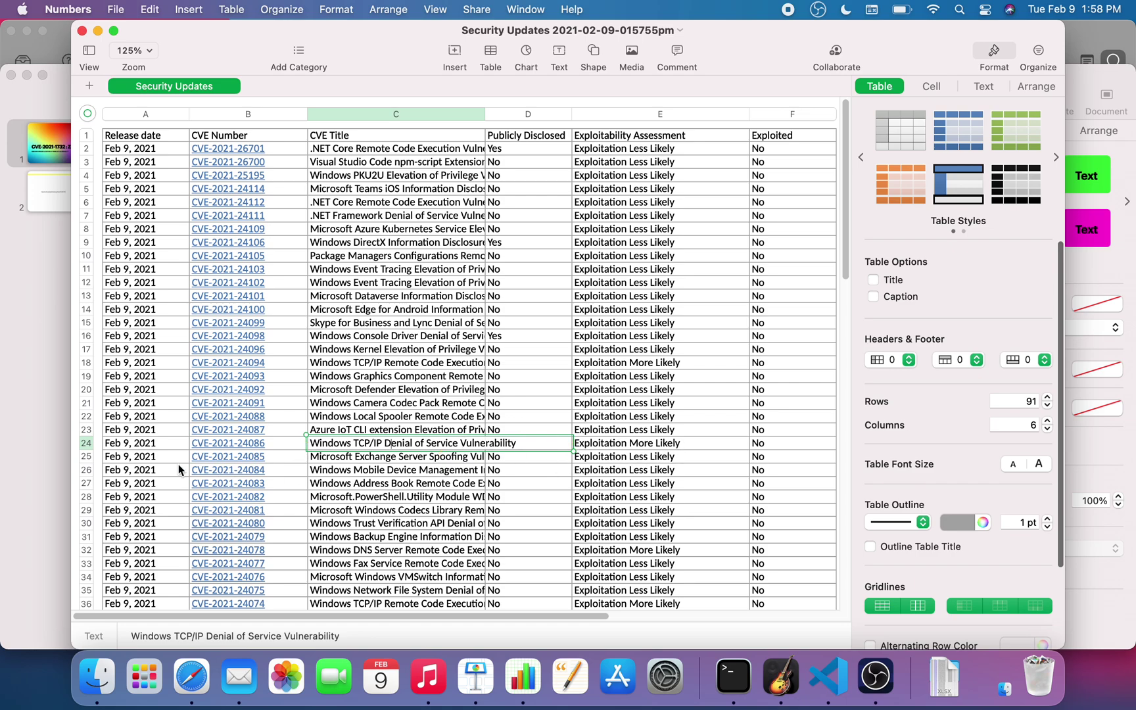
{"action": "left_click", "coordinate": [96, 443]}
{"action": "left_click", "coordinate": [330, 447]}
{"action": "left_click_drag", "start_coordinate": [796, 445], "coordinate": [146, 445]}
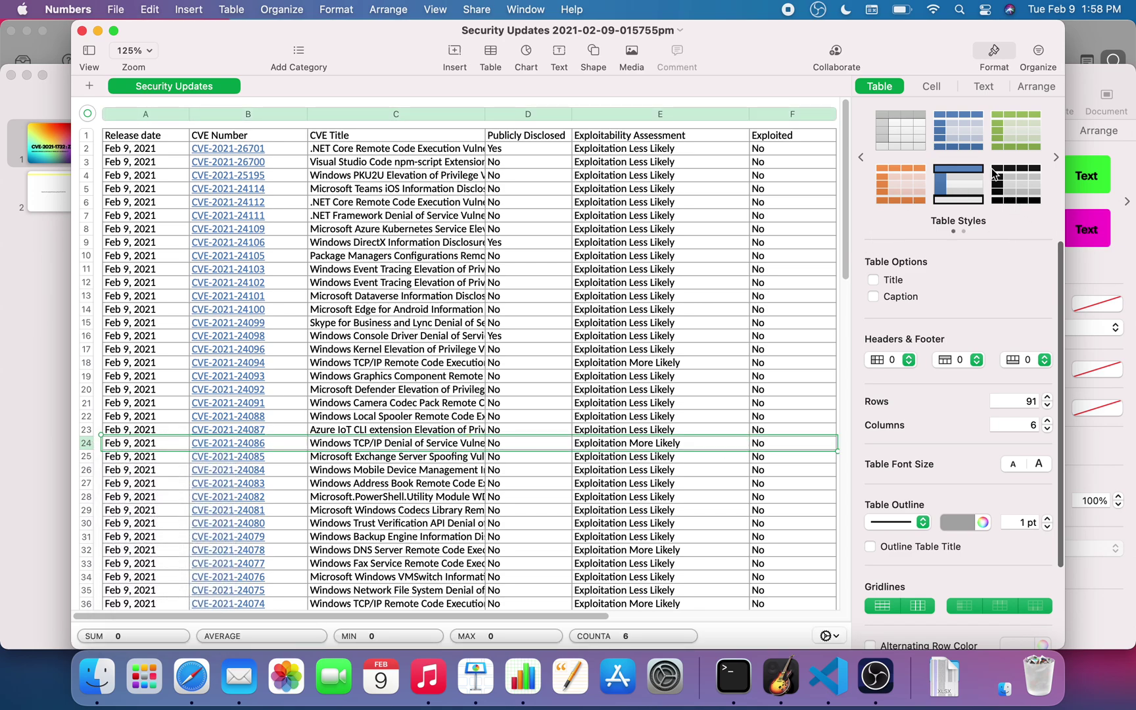
{"action": "scroll", "coordinate": [930, 470], "scroll_direction": "down", "scroll_amount": 1}
{"action": "left_click", "coordinate": [984, 86]}
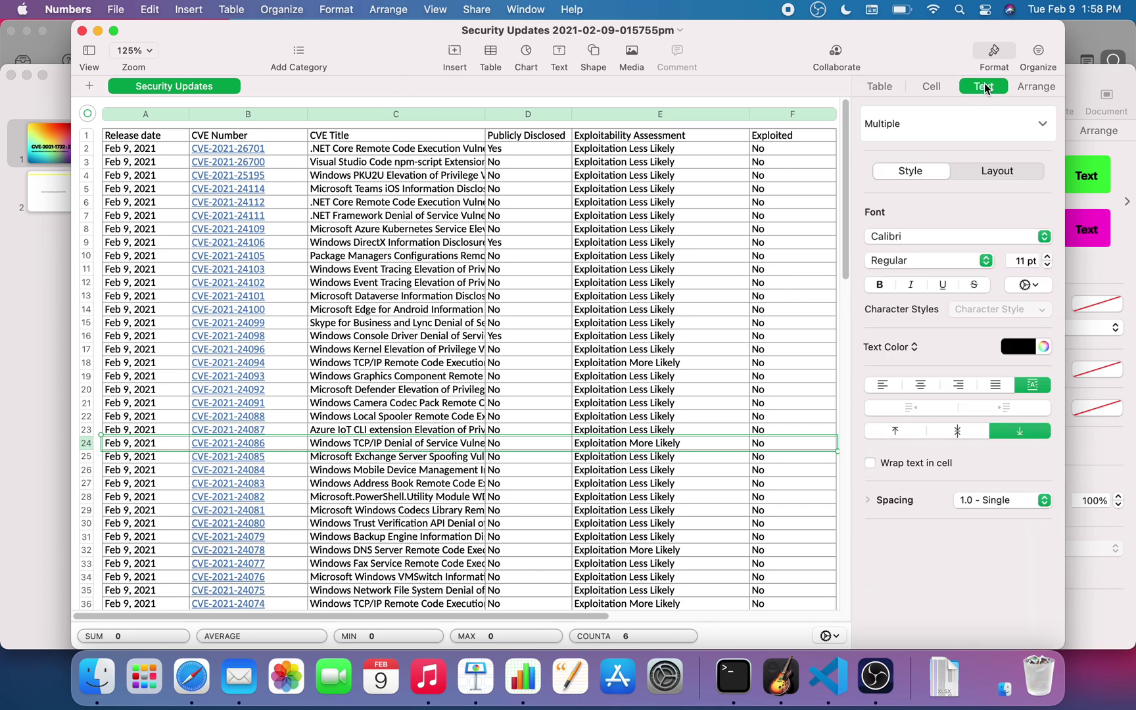
{"action": "left_click", "coordinate": [1024, 350]}
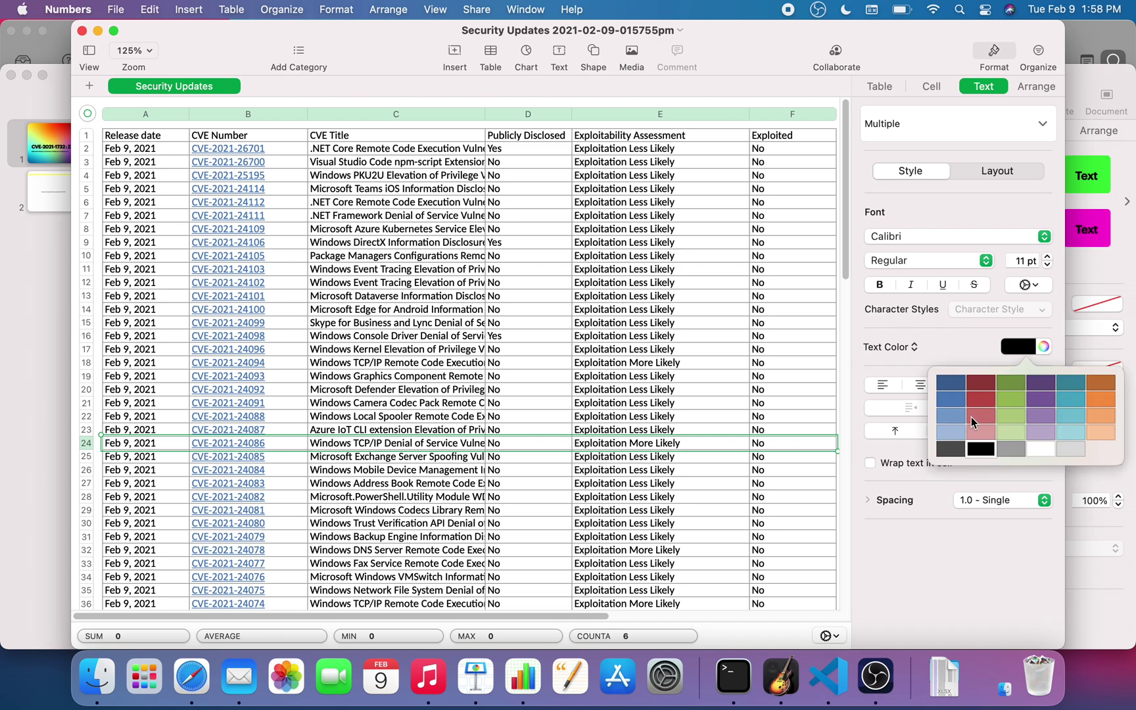
{"action": "left_click", "coordinate": [990, 399]}
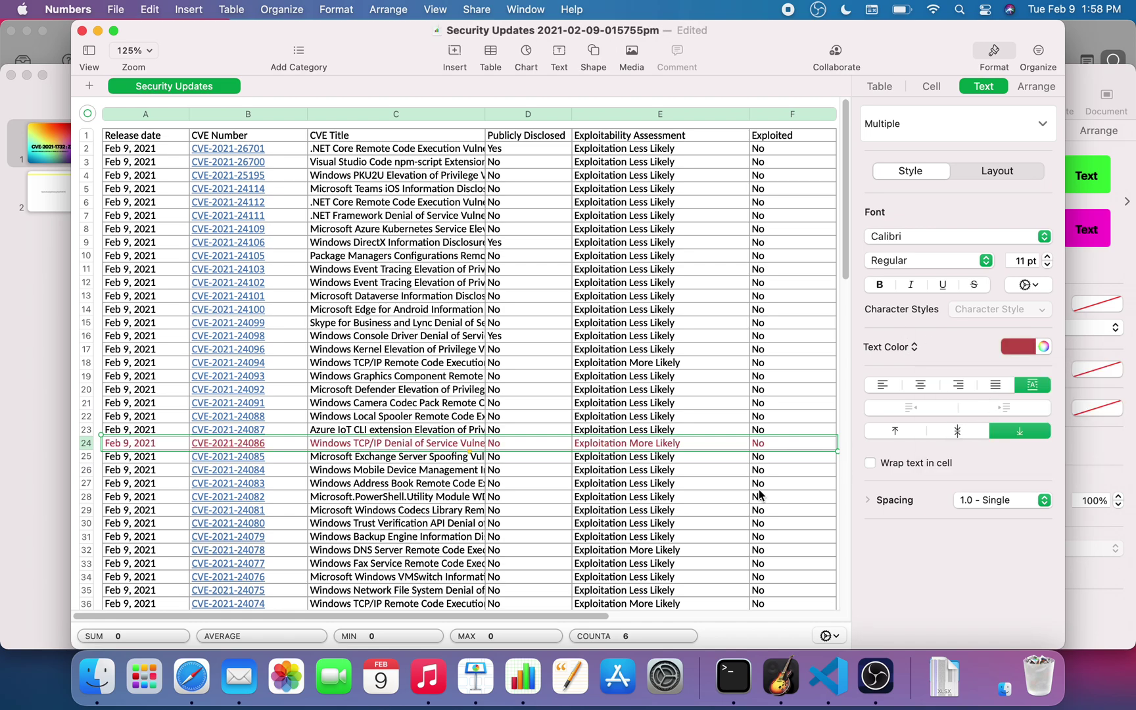
Make row 32 (CVE-2021-24078) text red as well
{"action": "left_click", "coordinate": [669, 552]}
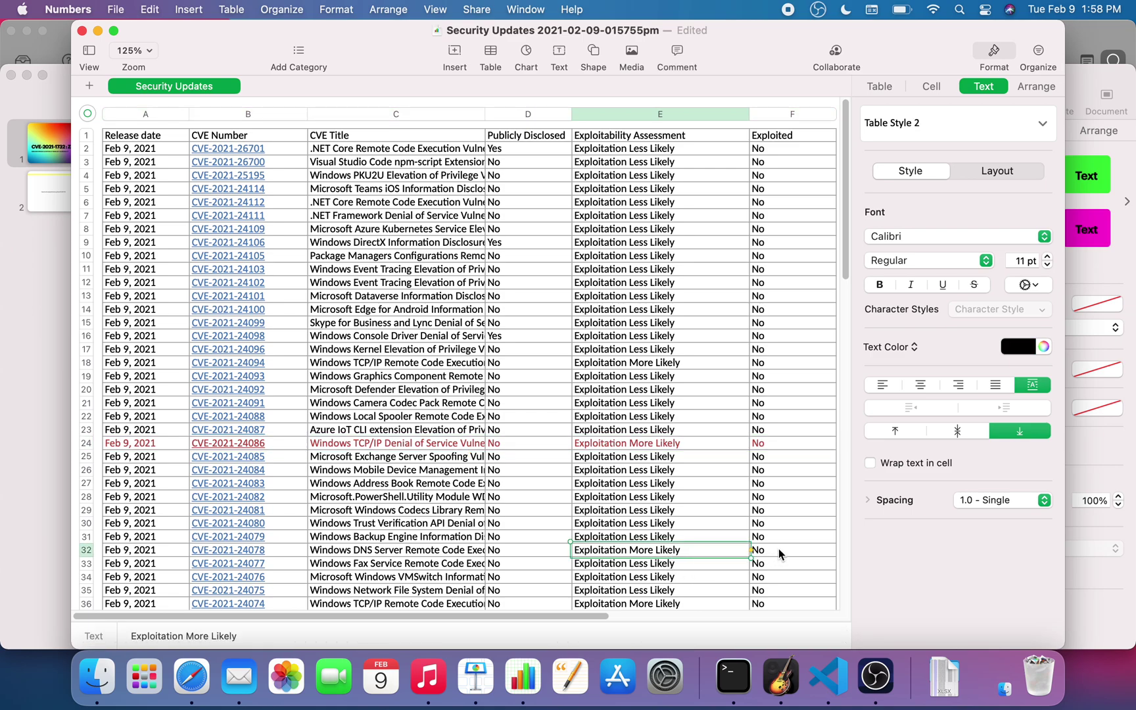
{"action": "left_click_drag", "start_coordinate": [779, 553], "coordinate": [186, 550]}
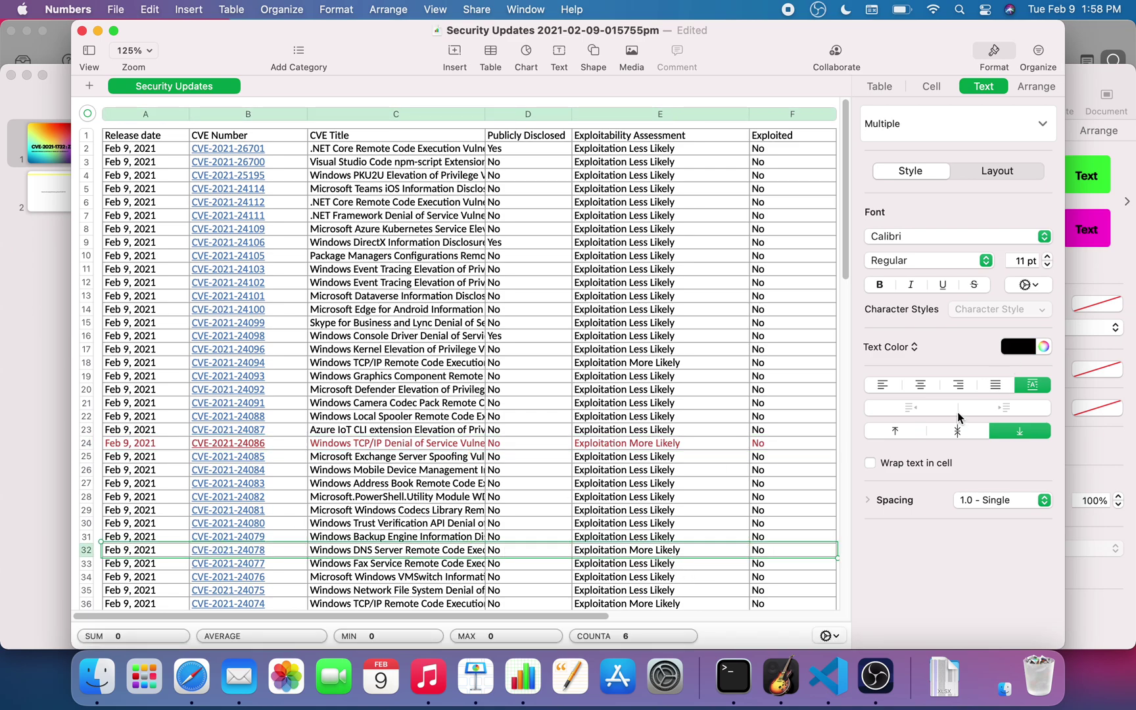
{"action": "left_click", "coordinate": [1012, 348]}
{"action": "left_click", "coordinate": [982, 400]}
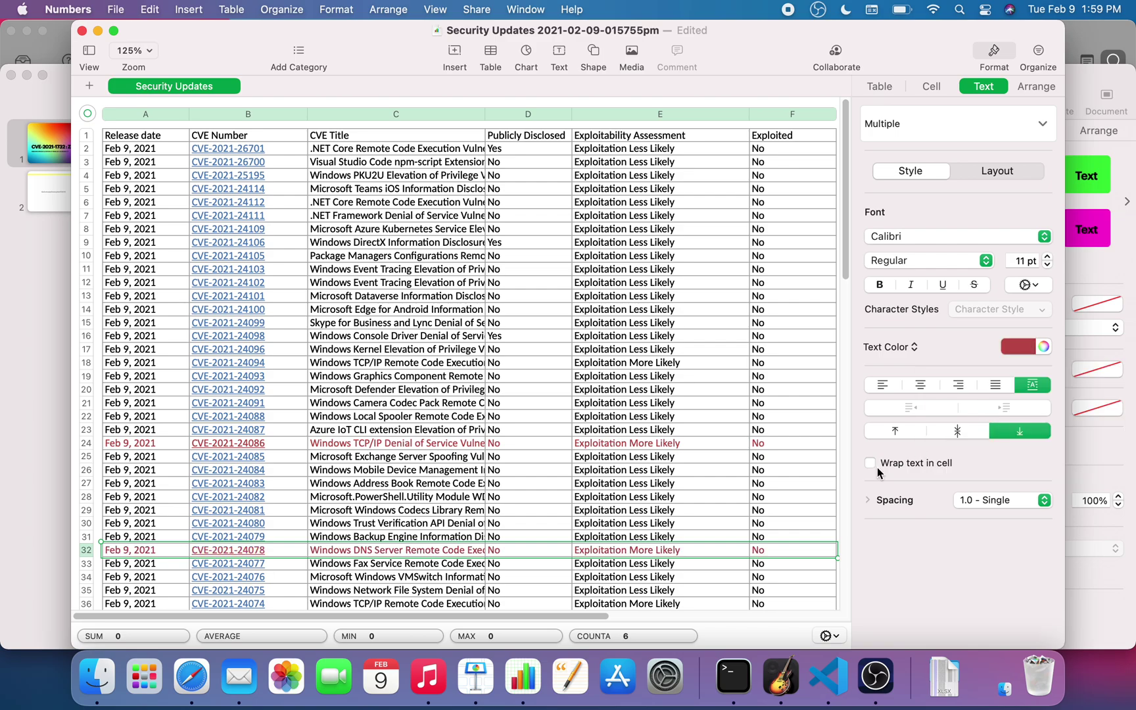
{"action": "left_click", "coordinate": [677, 603]}
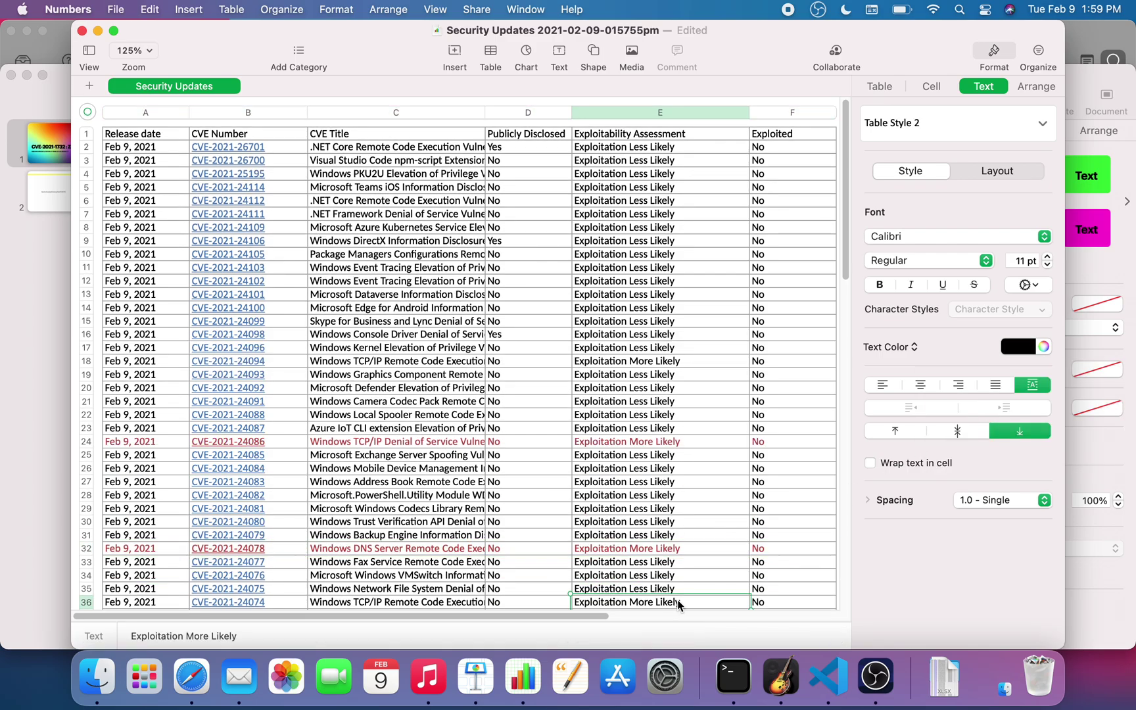
Make row 36 (CVE-2021-24074) text dark red
{"action": "left_click_drag", "start_coordinate": [782, 611], "coordinate": [240, 564]}
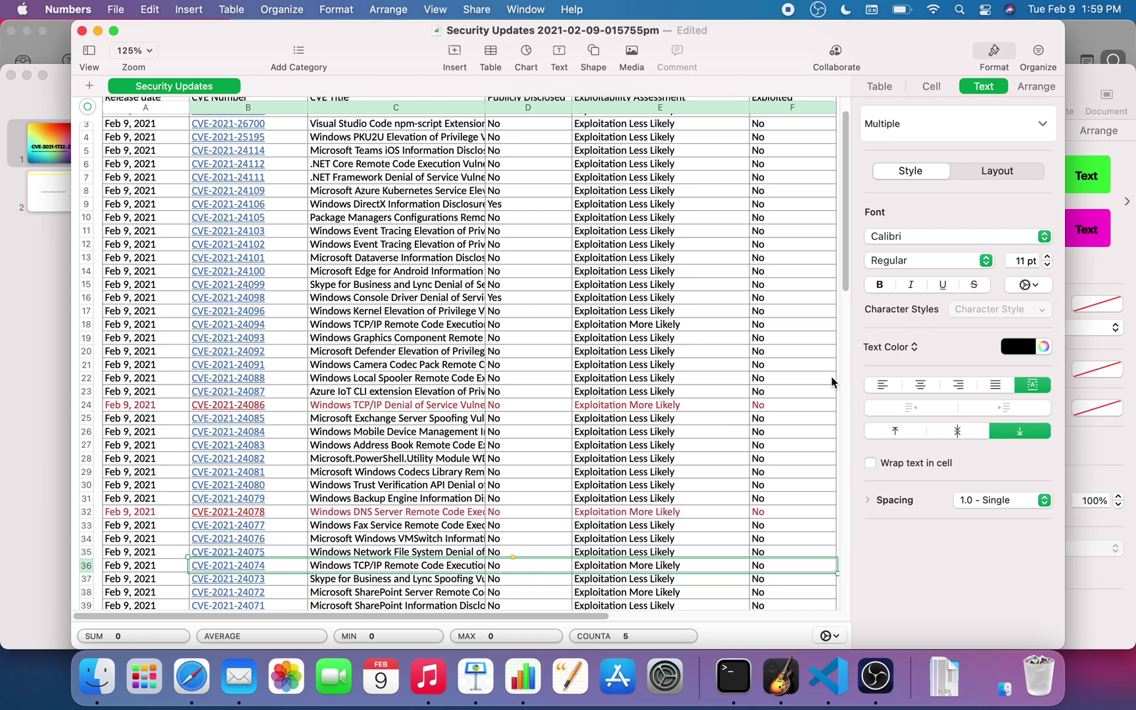
{"action": "left_click", "coordinate": [1018, 347]}
{"action": "left_click", "coordinate": [977, 414]}
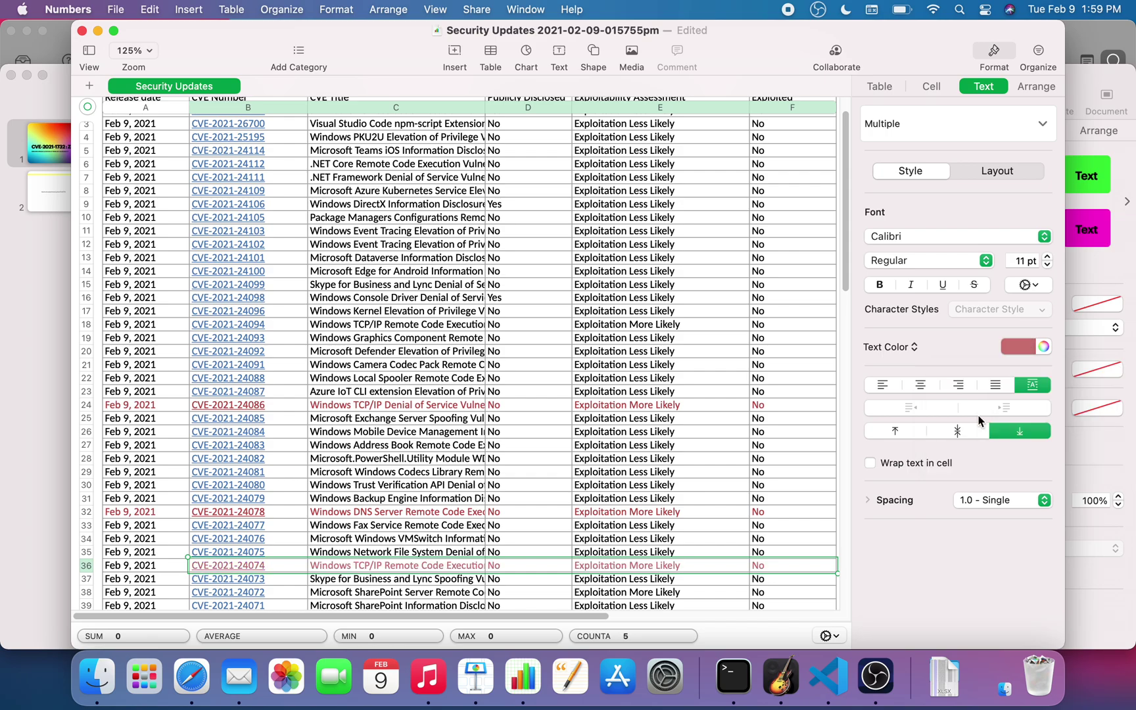
{"action": "left_click", "coordinate": [1017, 348]}
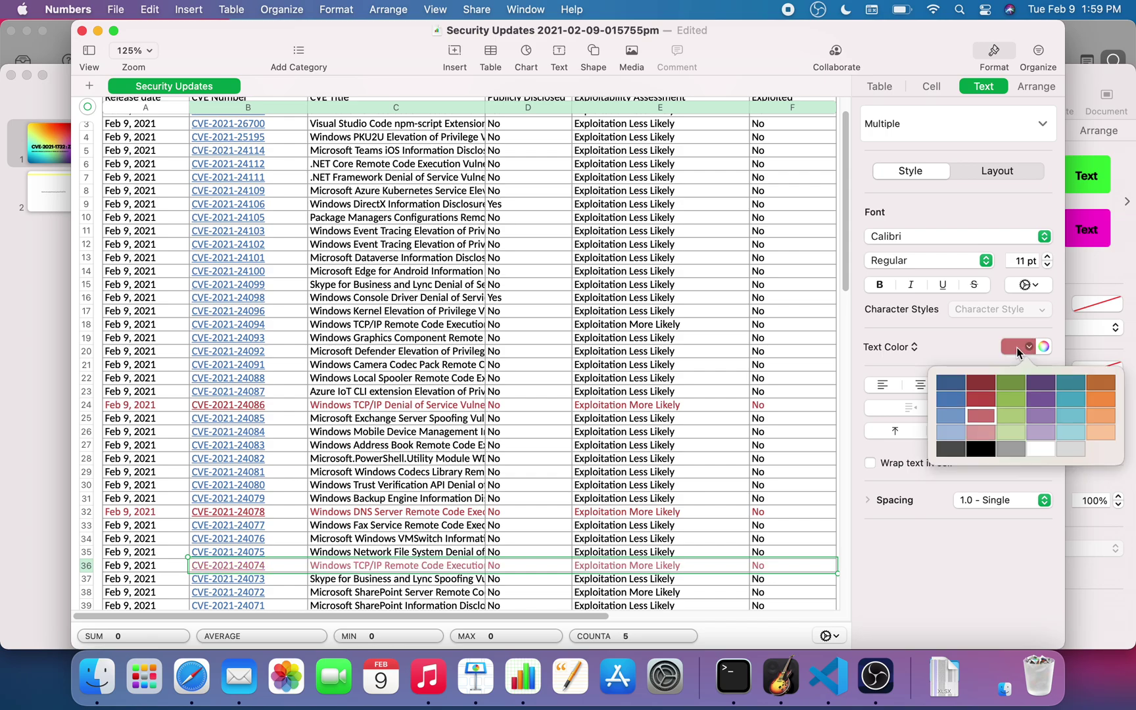
{"action": "left_click", "coordinate": [983, 403]}
Make row 38 (CVE-2021-24072) text red
{"action": "scroll", "coordinate": [753, 526], "scroll_direction": "down", "scroll_amount": 3}
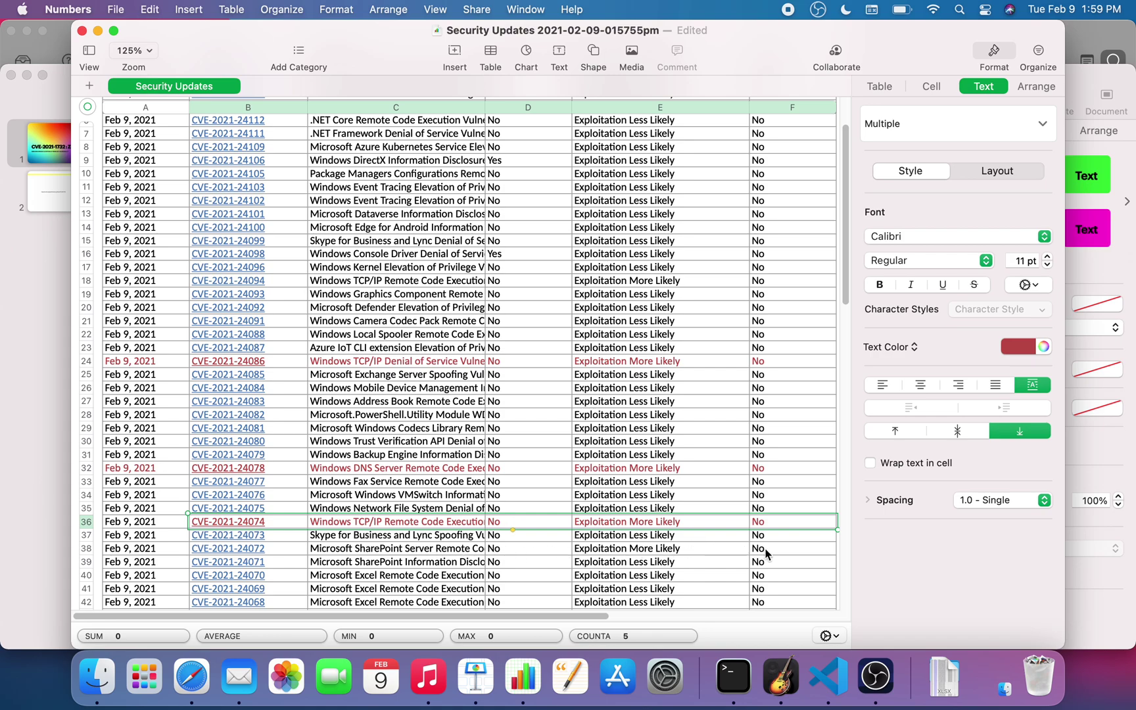
{"action": "left_click_drag", "start_coordinate": [766, 555], "coordinate": [186, 554]}
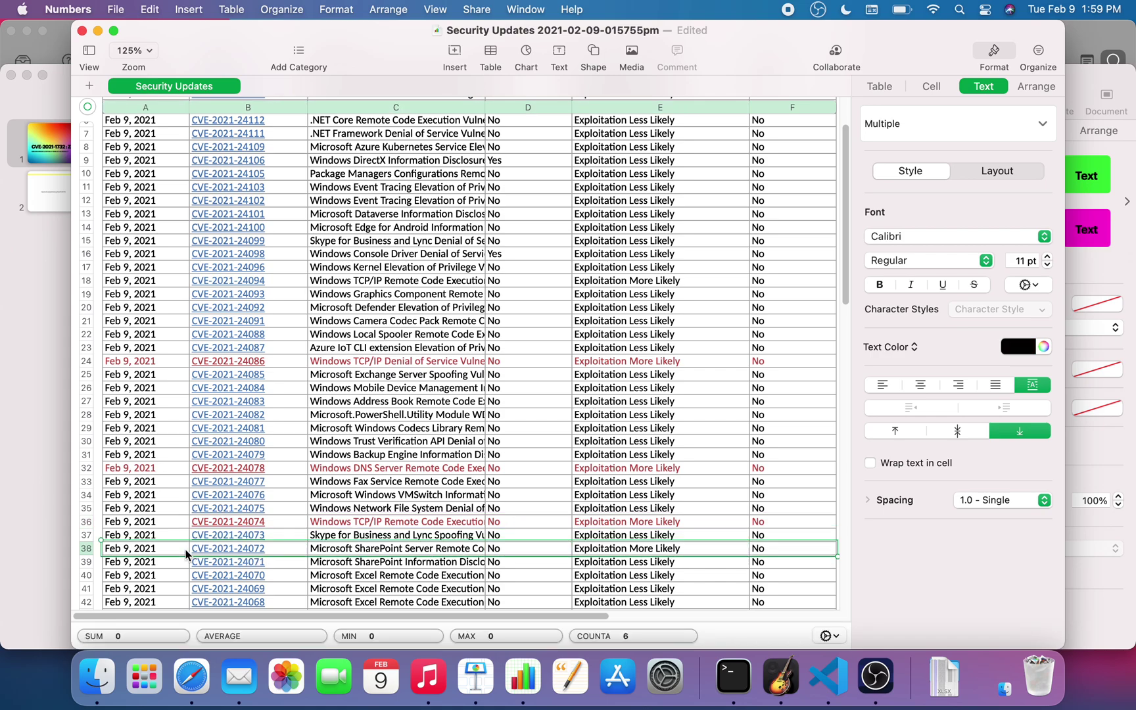
{"action": "left_click", "coordinate": [1027, 348]}
{"action": "left_click", "coordinate": [981, 402]}
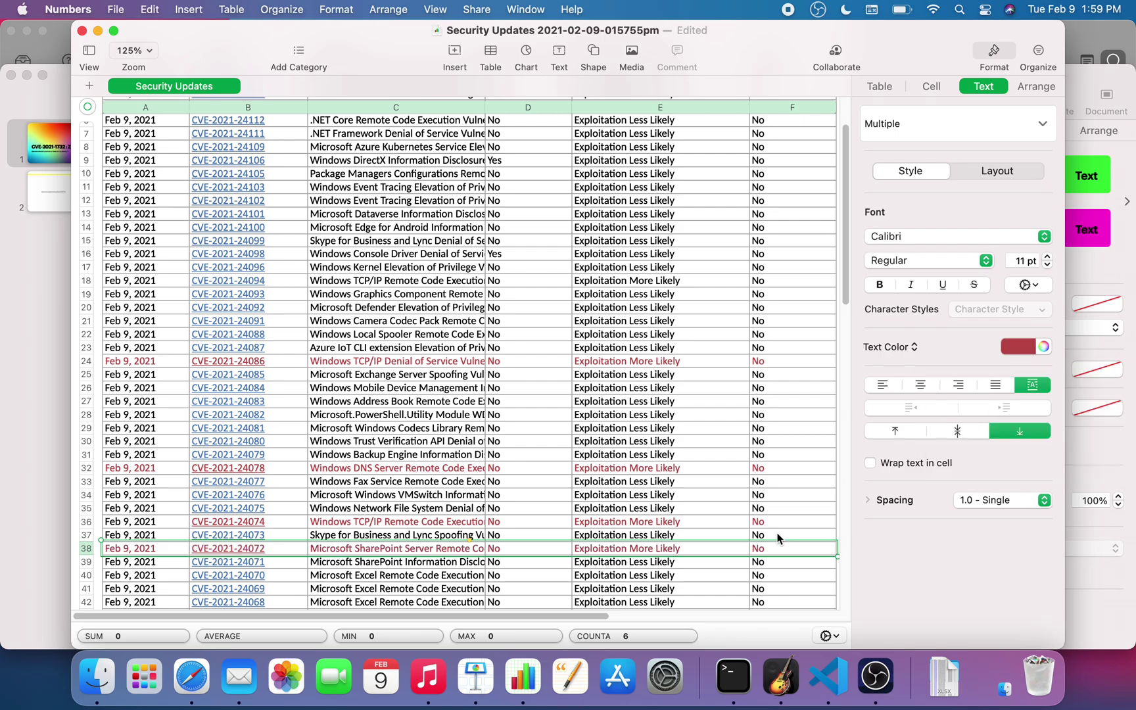
Scroll down to rows 40–75 so the Exploitation Detected row 70 is visible
{"action": "scroll", "coordinate": [777, 538], "scroll_direction": "down", "scroll_amount": 5}
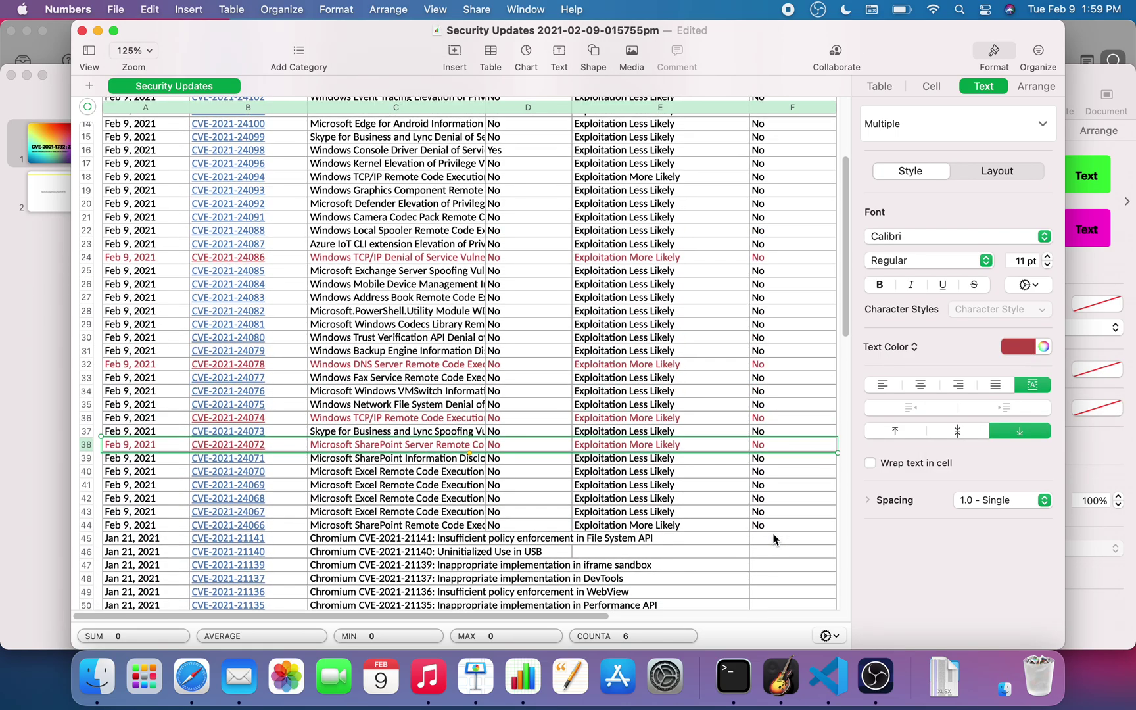
{"action": "scroll", "coordinate": [774, 539], "scroll_direction": "down", "scroll_amount": 3}
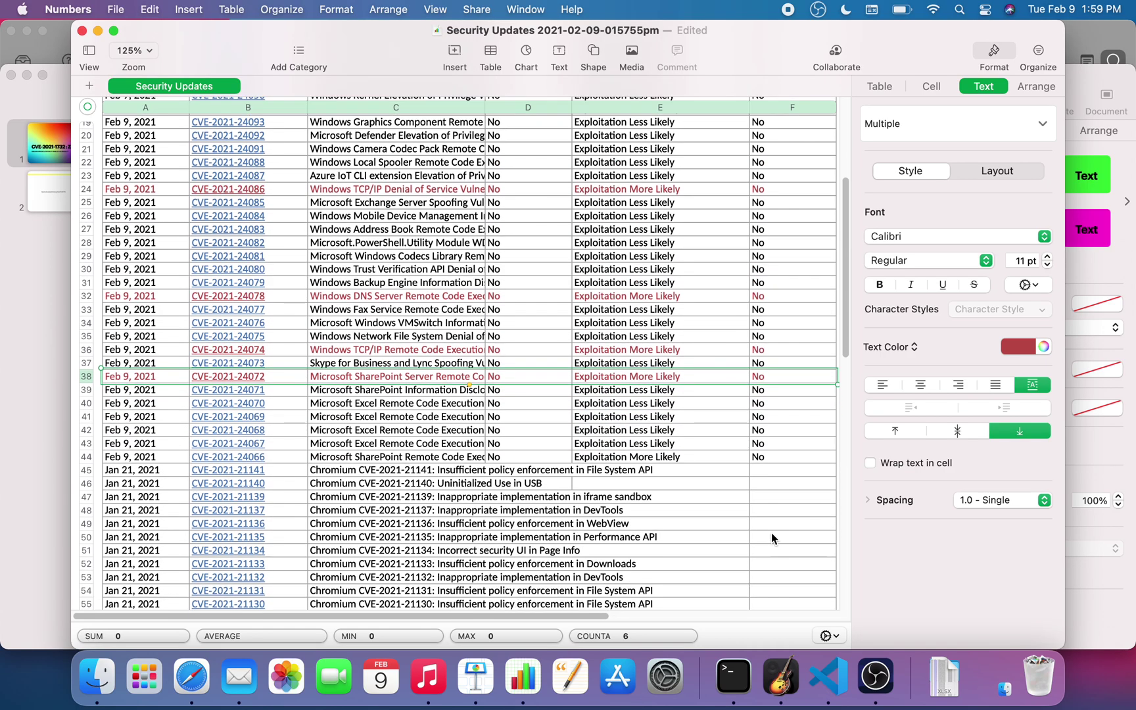
{"action": "scroll", "coordinate": [771, 533], "scroll_direction": "down", "scroll_amount": 6}
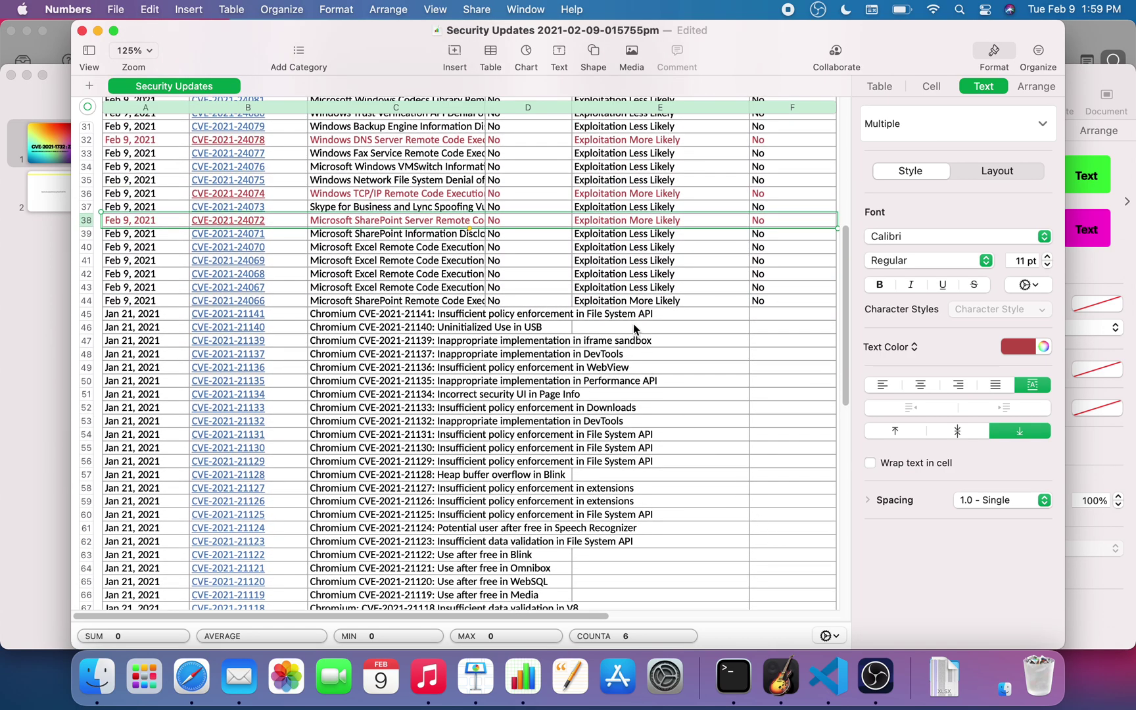
{"action": "scroll", "coordinate": [649, 403], "scroll_direction": "down", "scroll_amount": 4}
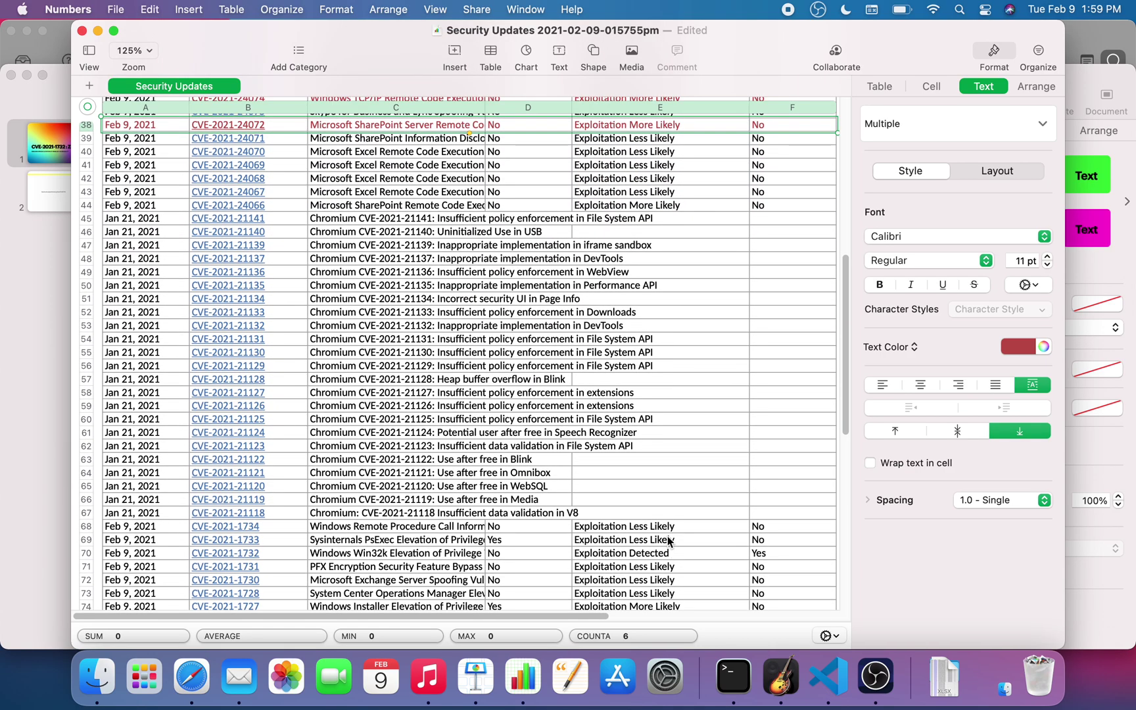
{"action": "scroll", "coordinate": [667, 556], "scroll_direction": "down", "scroll_amount": 1}
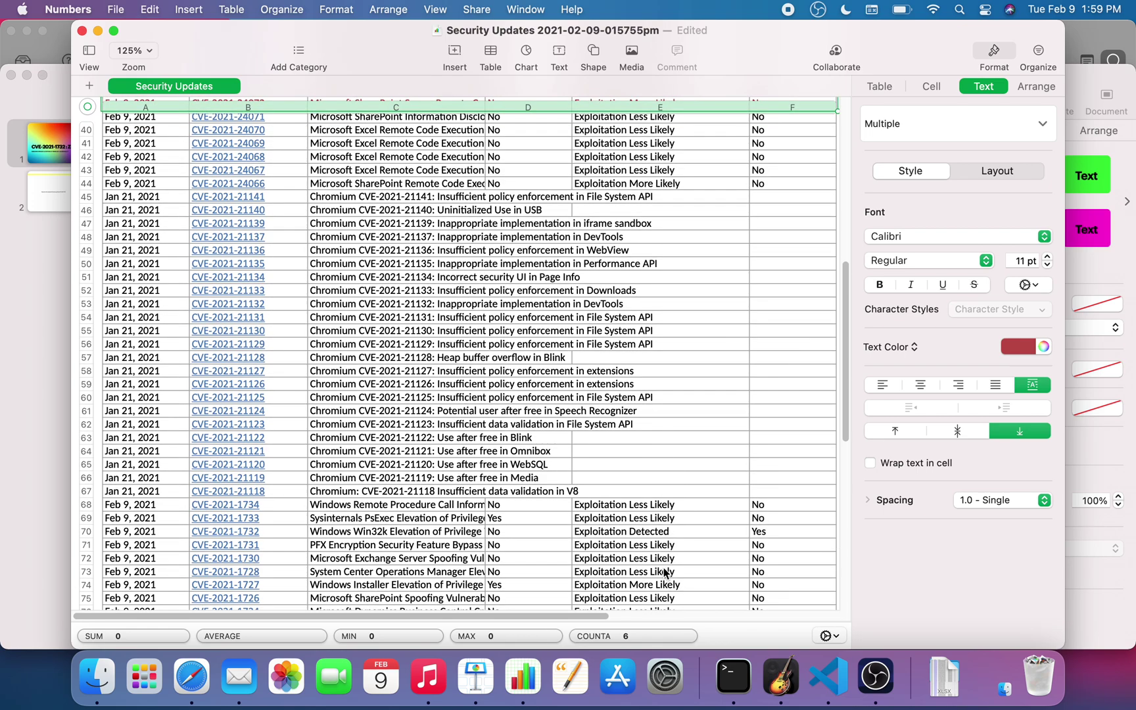
Make row 70 (CVE-2021-1732, Exploitation Detected) text red
{"action": "left_click", "coordinate": [662, 531]}
{"action": "left_click_drag", "start_coordinate": [799, 534], "coordinate": [171, 532]}
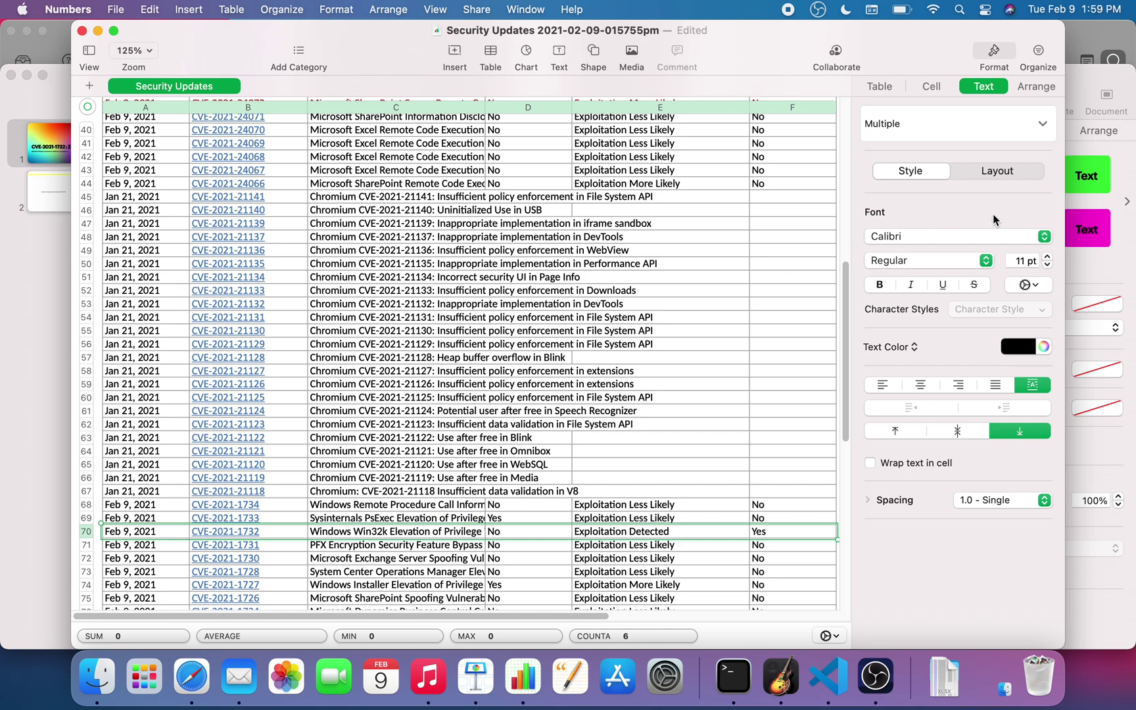
{"action": "left_click", "coordinate": [1019, 349]}
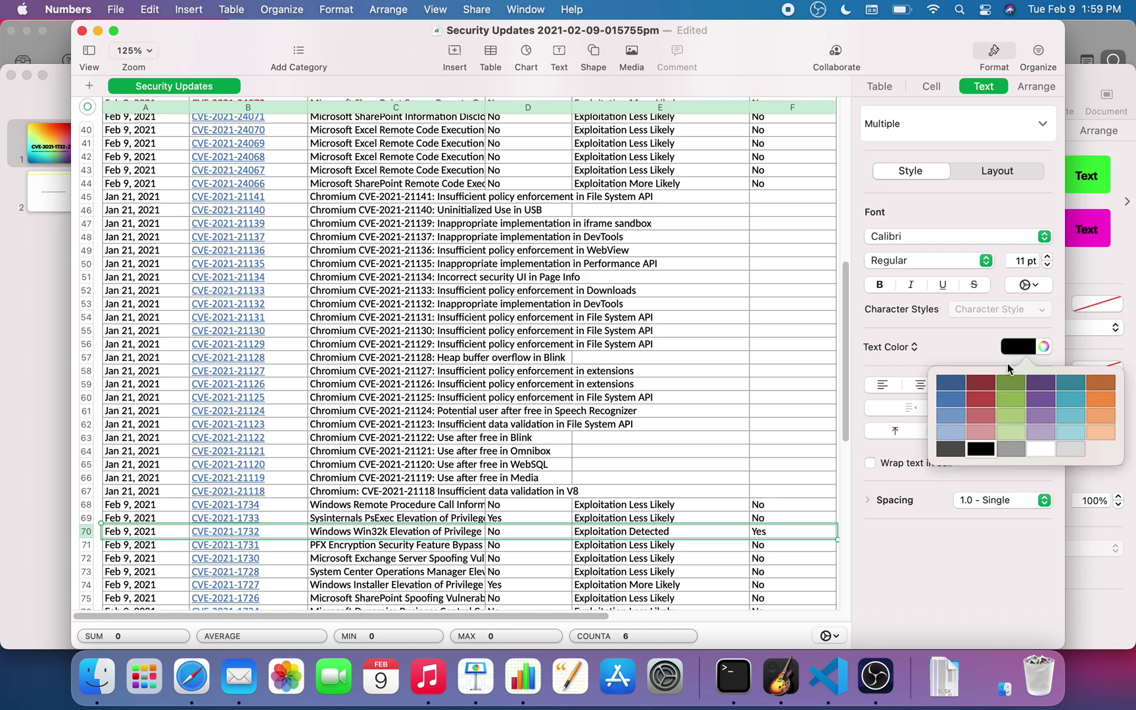
{"action": "left_click", "coordinate": [976, 403]}
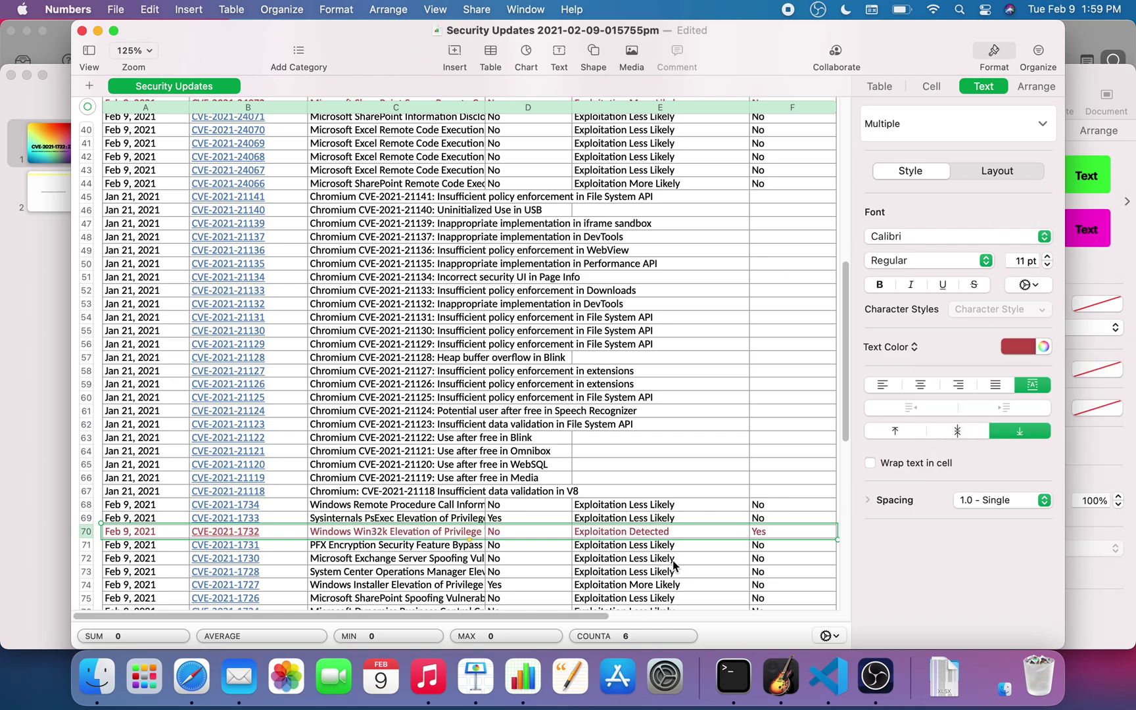
Make row 74 (CVE-2021-1727, Exploitation More Likely) text red
{"action": "scroll", "coordinate": [673, 564], "scroll_direction": "down", "scroll_amount": 1}
{"action": "scroll", "coordinate": [673, 564], "scroll_direction": "down", "scroll_amount": 5}
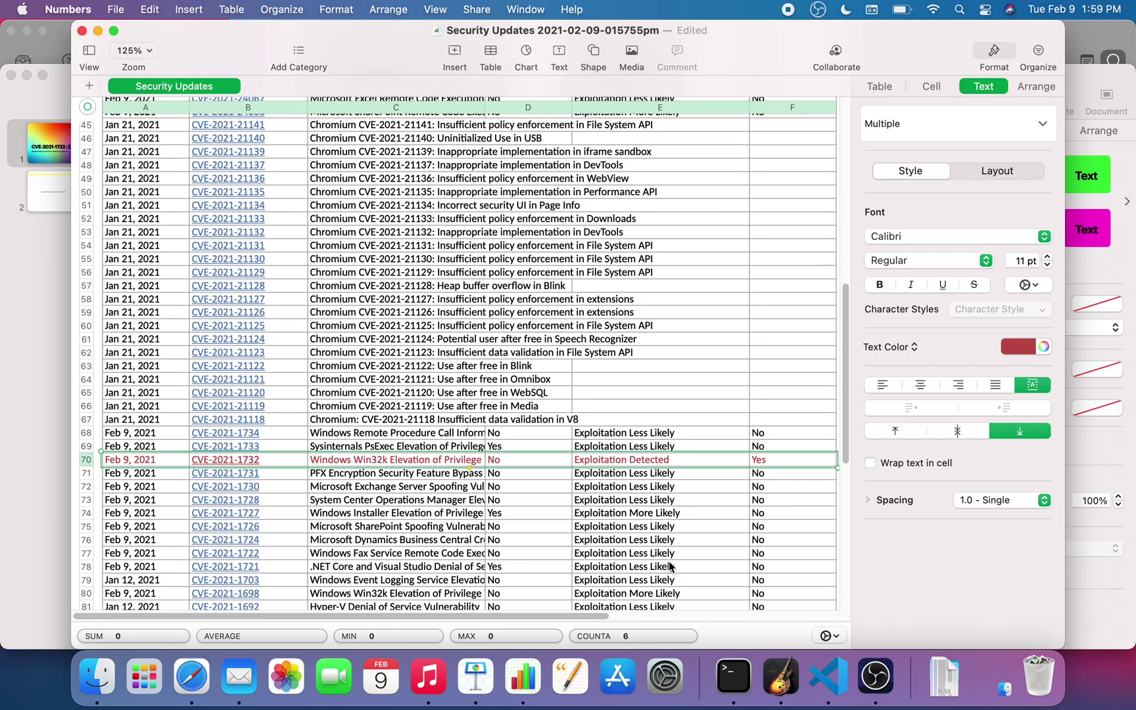
{"action": "left_click", "coordinate": [663, 517]}
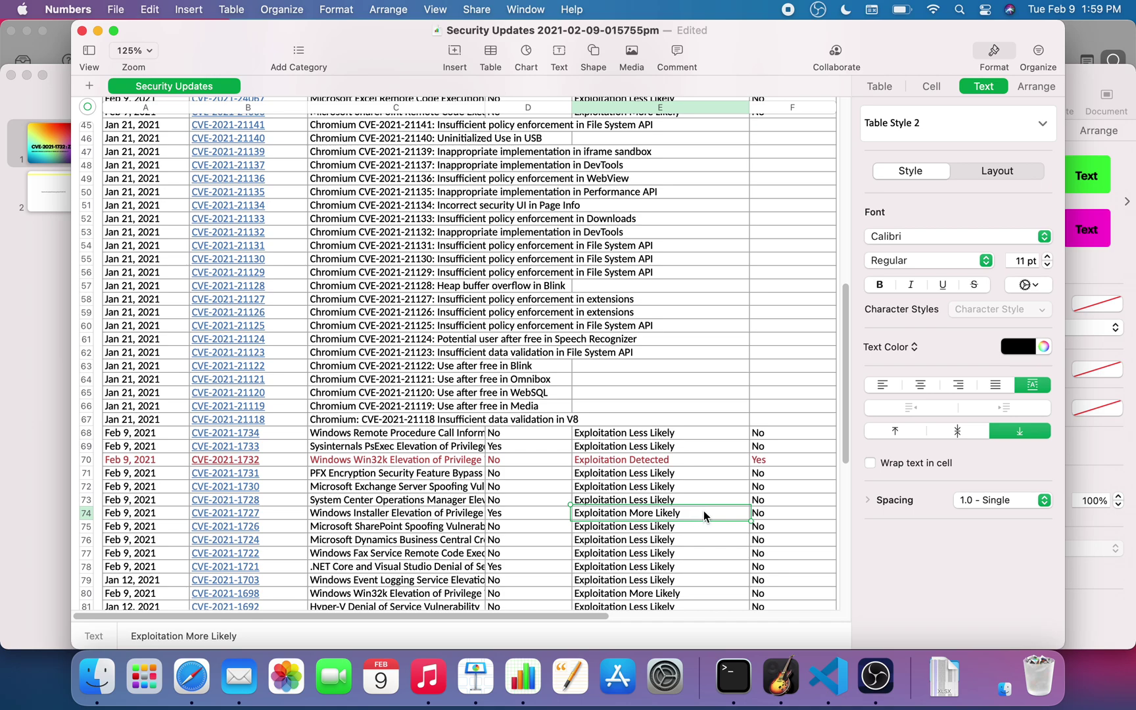
{"action": "left_click_drag", "start_coordinate": [704, 511], "coordinate": [166, 516]}
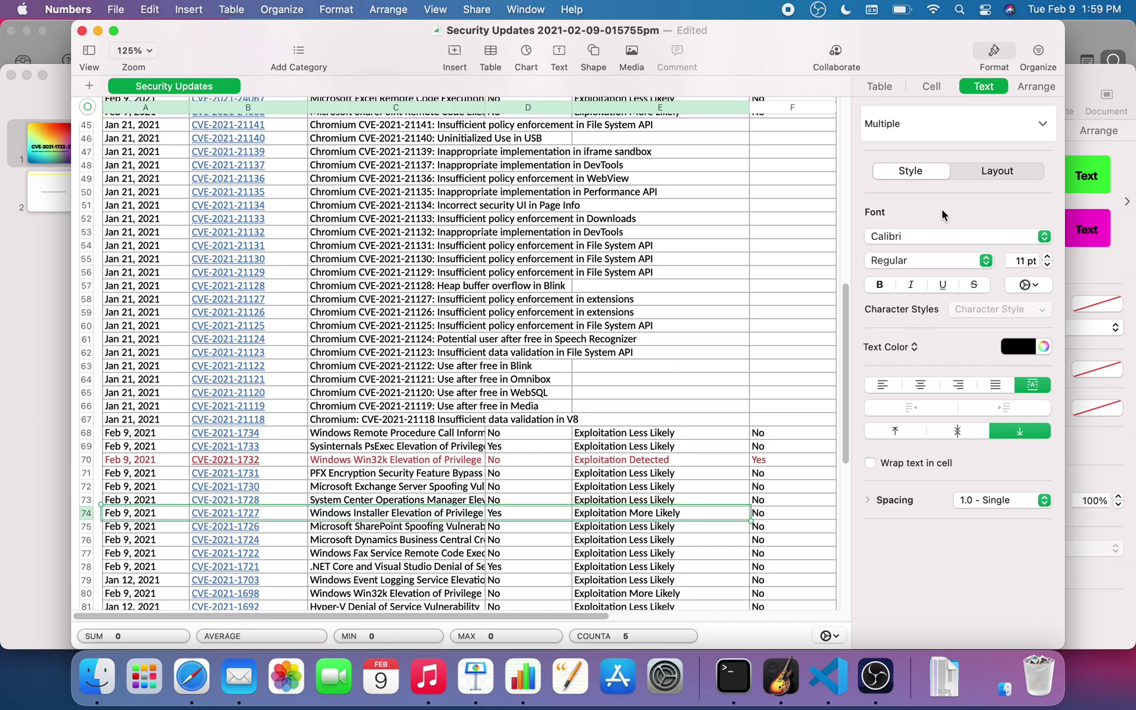
{"action": "left_click", "coordinate": [1021, 351]}
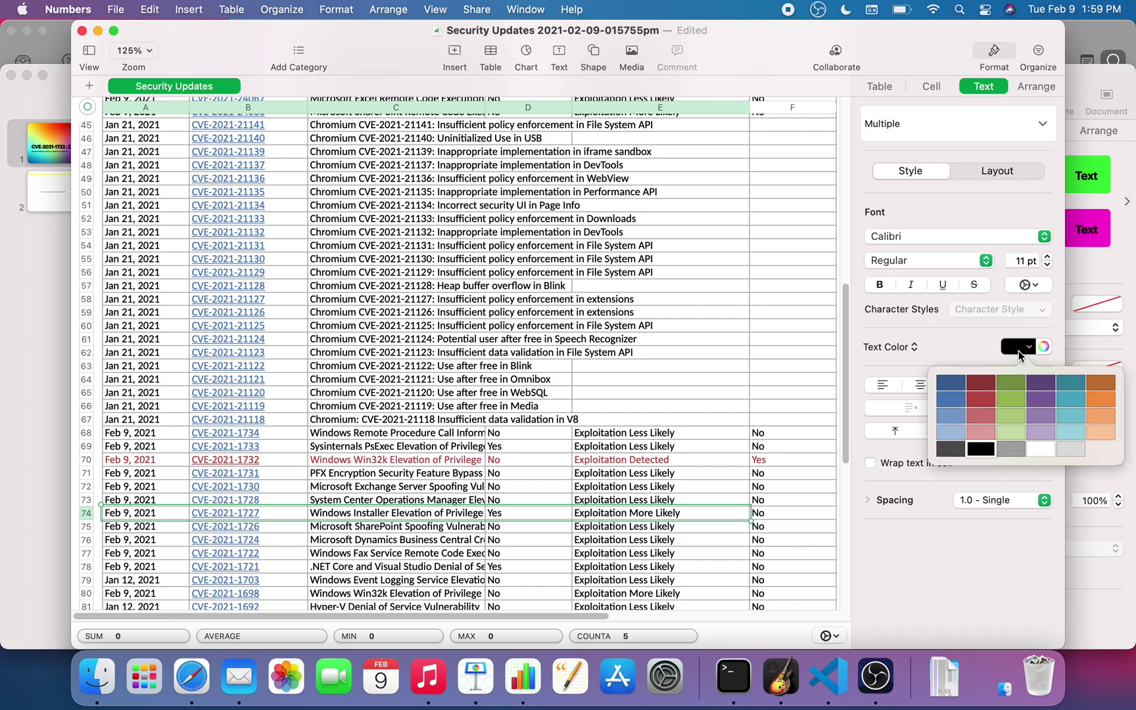
{"action": "left_click", "coordinate": [978, 405]}
Scroll down and select row 80's cells for CVE-2021-1698
{"action": "scroll", "coordinate": [751, 481], "scroll_direction": "down", "scroll_amount": 1}
{"action": "scroll", "coordinate": [751, 480], "scroll_direction": "down", "scroll_amount": 3}
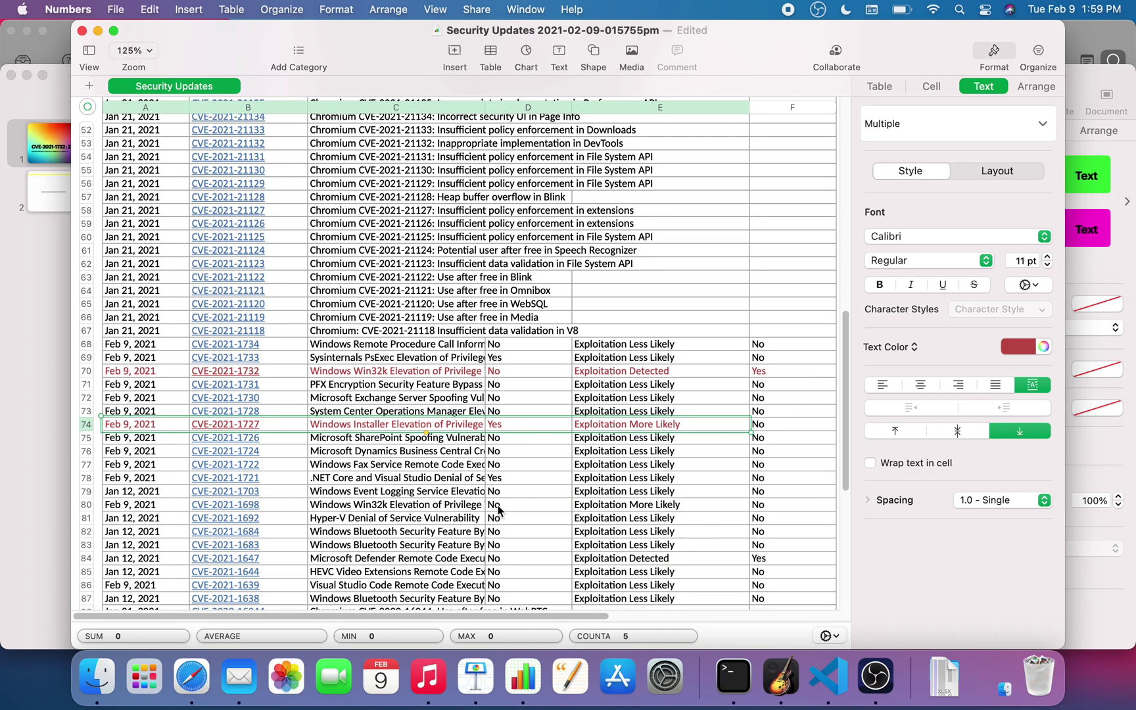
{"action": "left_click_drag", "start_coordinate": [695, 506], "coordinate": [450, 507]}
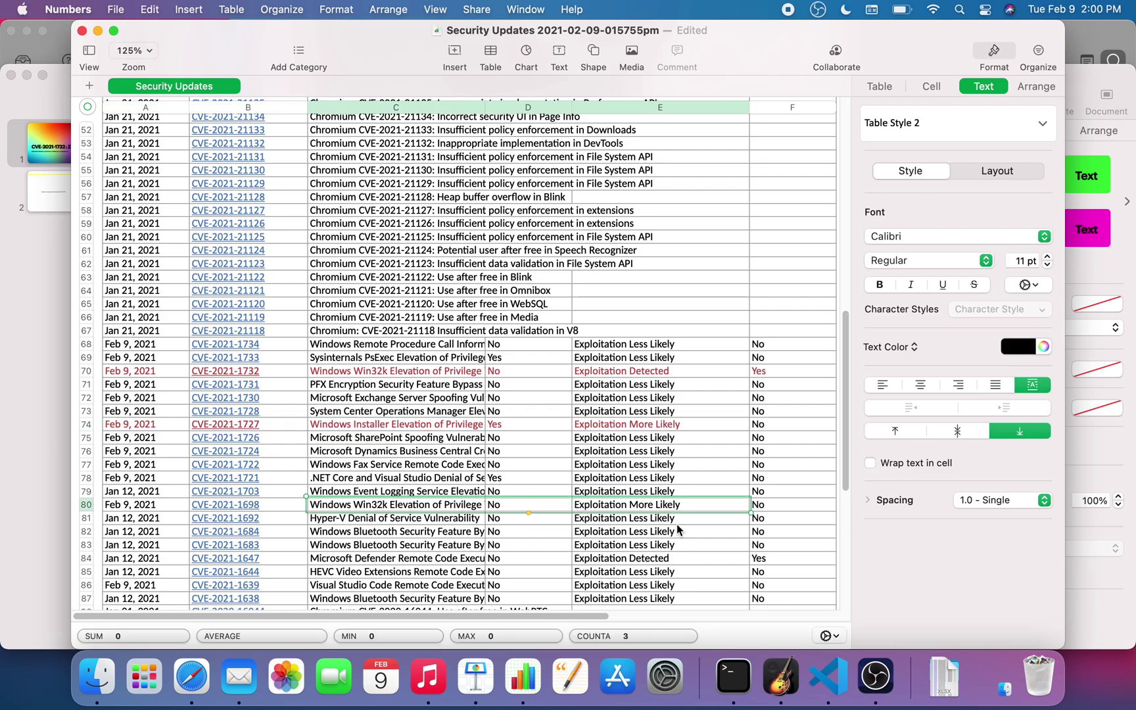
Scroll through the table and check the red colour on row 70's assessment
{"action": "scroll", "coordinate": [677, 529], "scroll_direction": "down", "scroll_amount": 4}
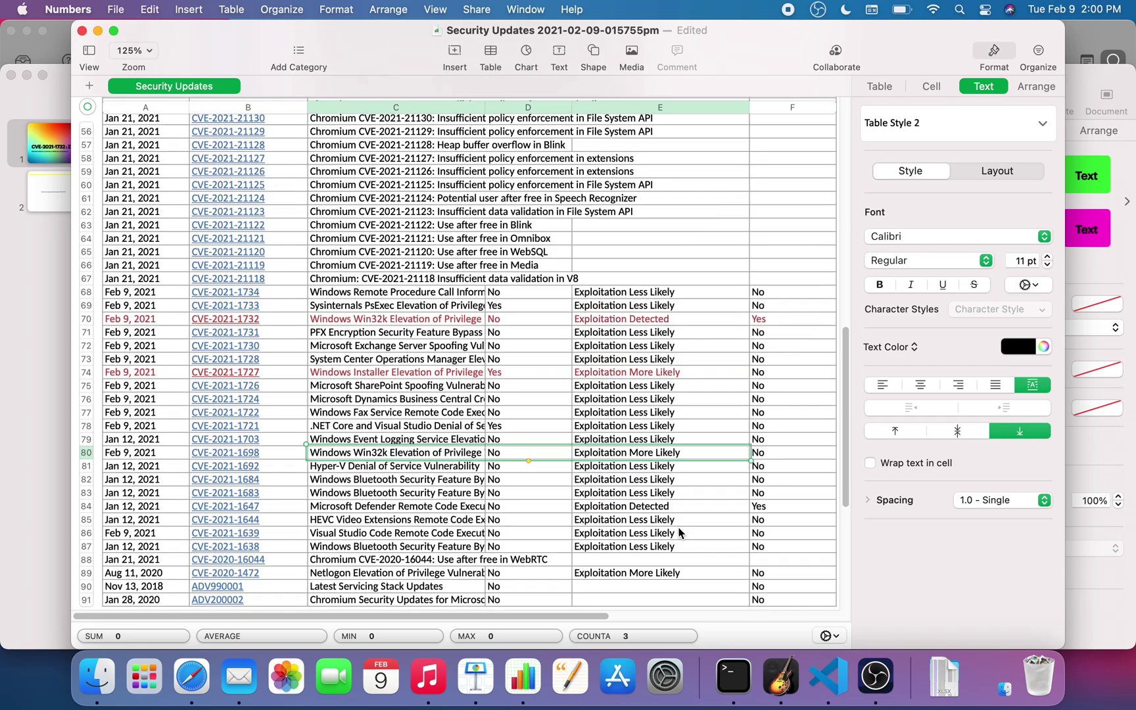
{"action": "scroll", "coordinate": [679, 531], "scroll_direction": "down", "scroll_amount": 5}
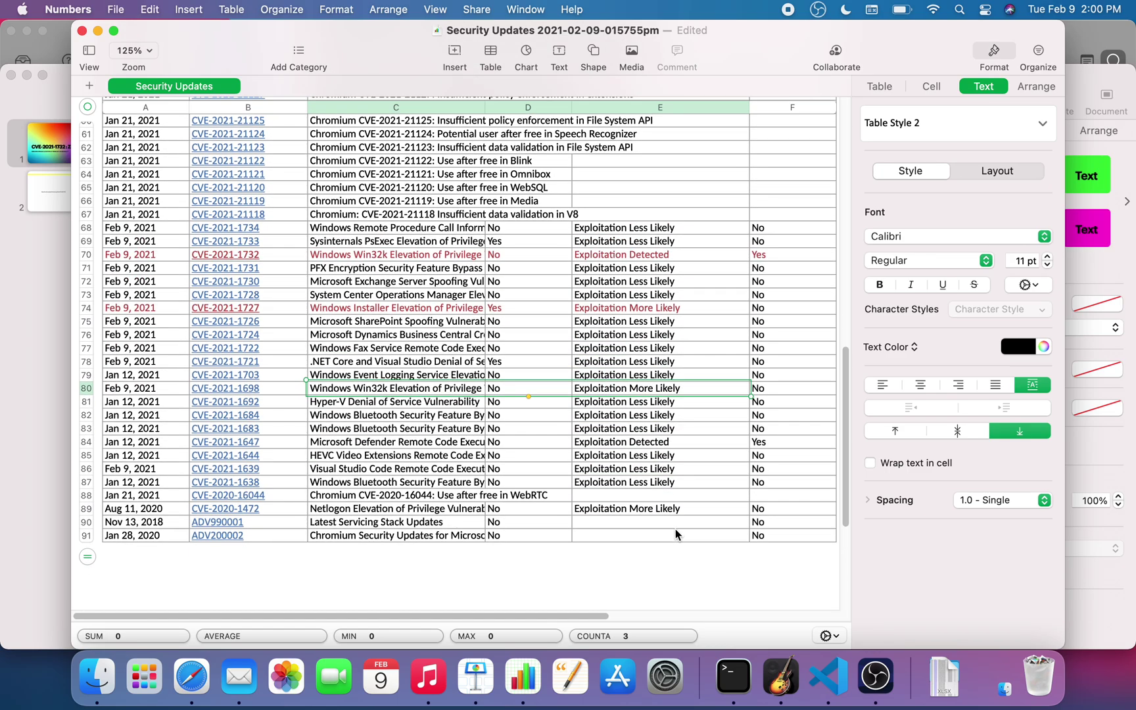
{"action": "scroll", "coordinate": [675, 525], "scroll_direction": "down", "scroll_amount": 3}
{"action": "scroll", "coordinate": [680, 522], "scroll_direction": "up", "scroll_amount": 8}
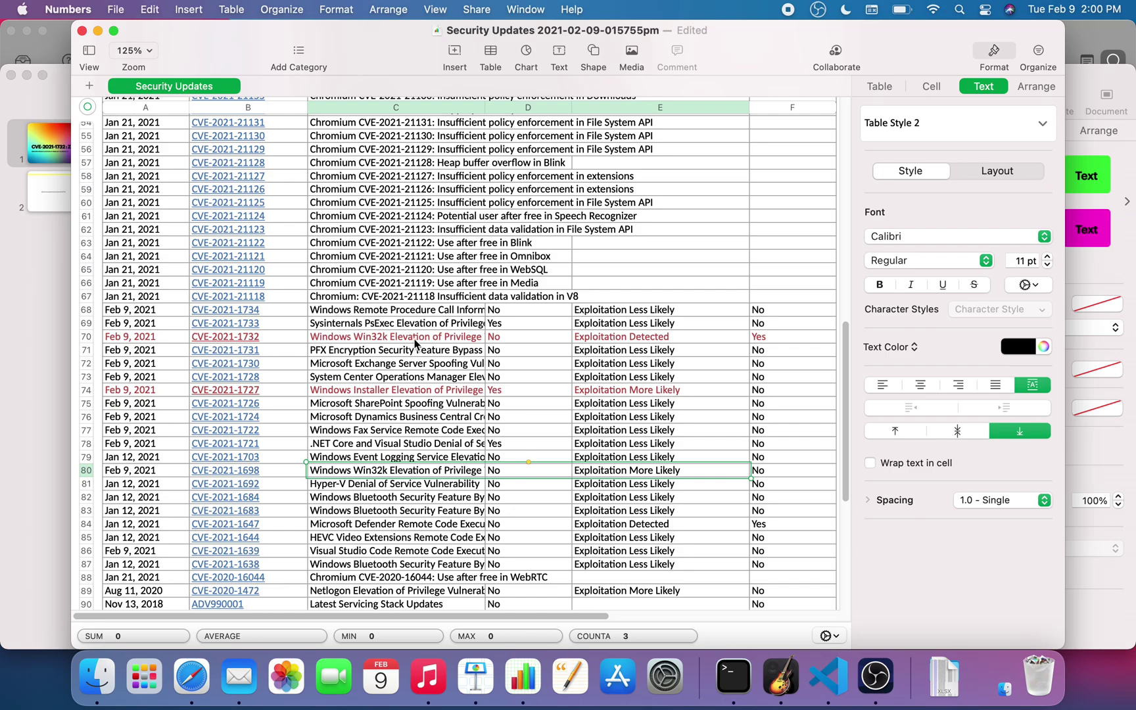
{"action": "scroll", "coordinate": [415, 344], "scroll_direction": "down", "scroll_amount": 1}
{"action": "scroll", "coordinate": [415, 343], "scroll_direction": "up", "scroll_amount": 5}
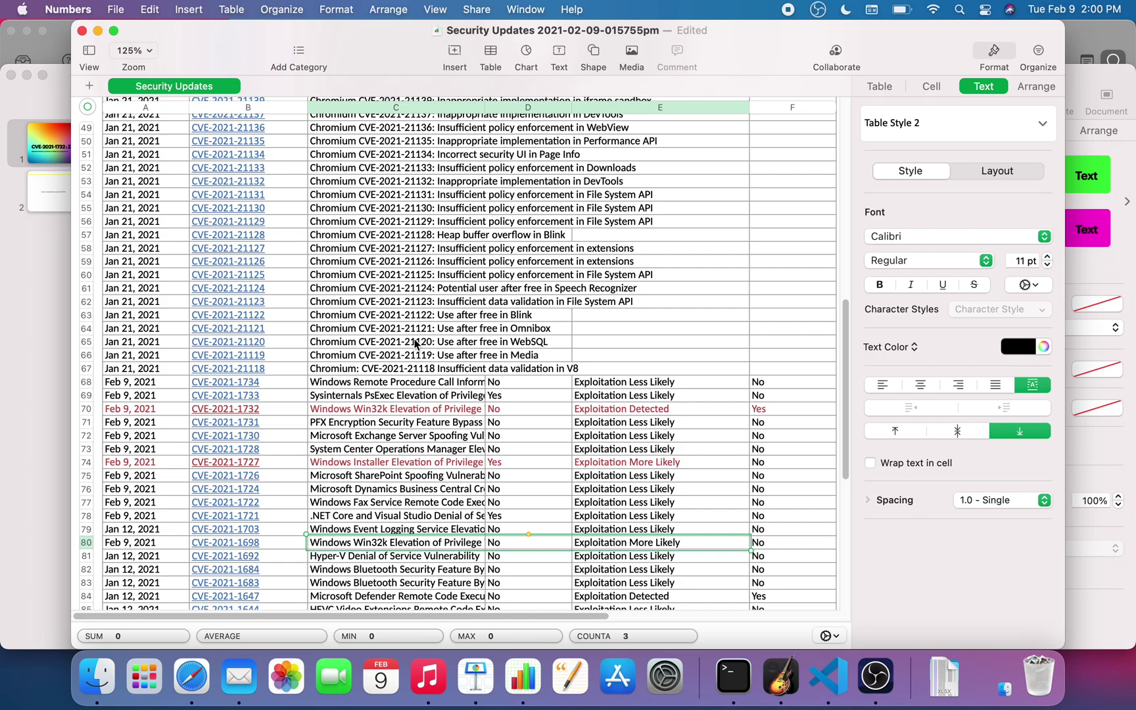
{"action": "scroll", "coordinate": [415, 344], "scroll_direction": "up", "scroll_amount": 1}
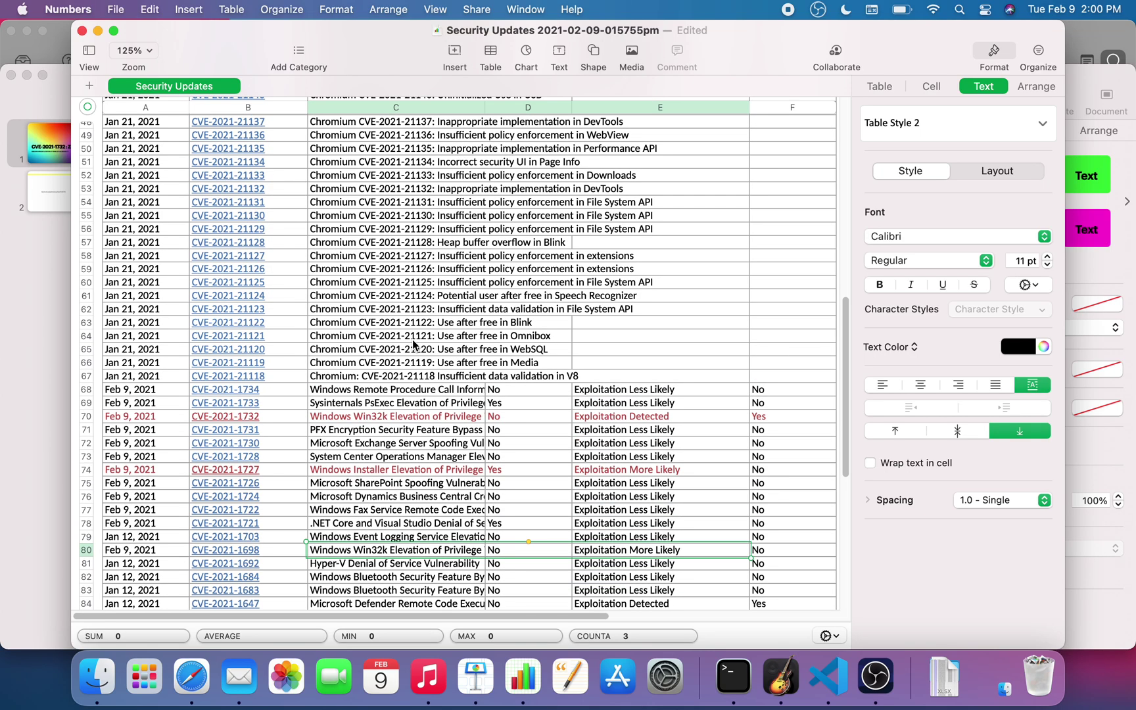
{"action": "left_click", "coordinate": [622, 416]}
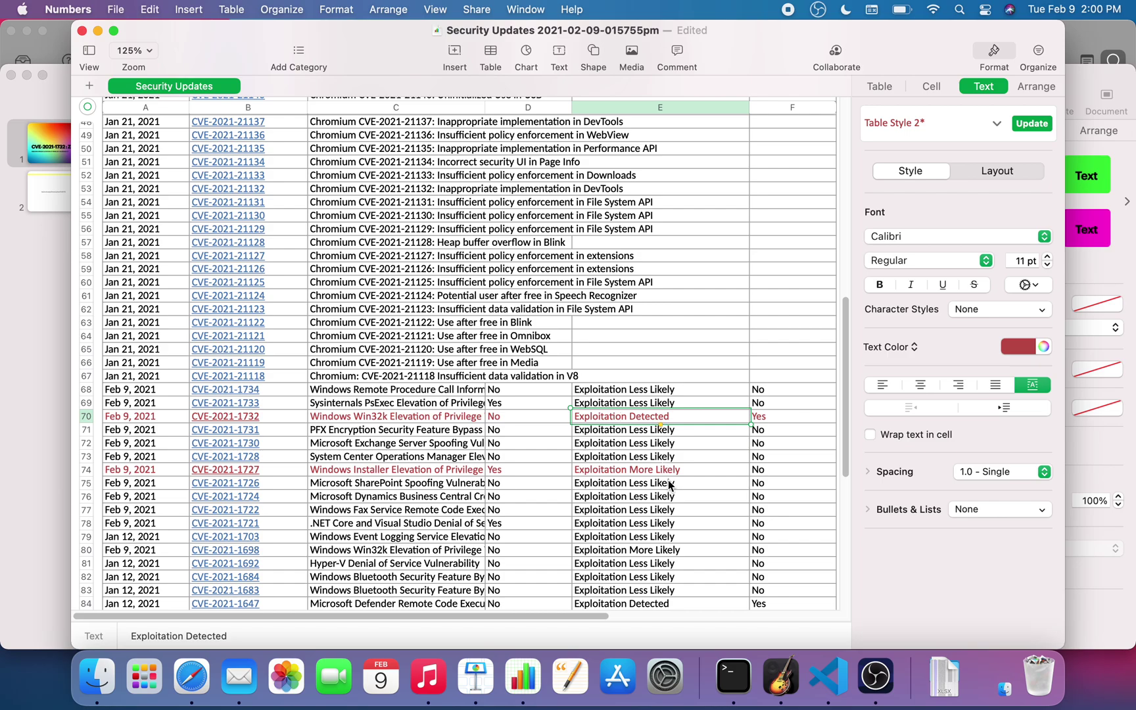
Make row 44 (CVE-2021-24066) text dark red
{"action": "scroll", "coordinate": [631, 458], "scroll_direction": "up", "scroll_amount": 10}
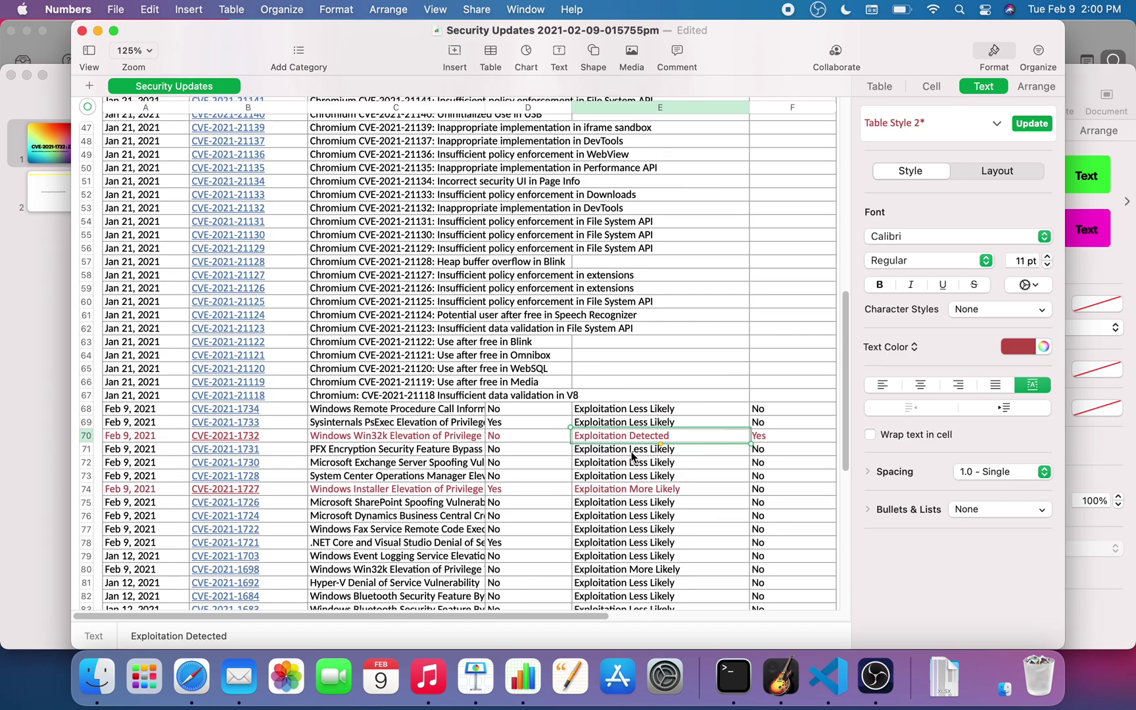
{"action": "scroll", "coordinate": [631, 458], "scroll_direction": "up", "scroll_amount": 6}
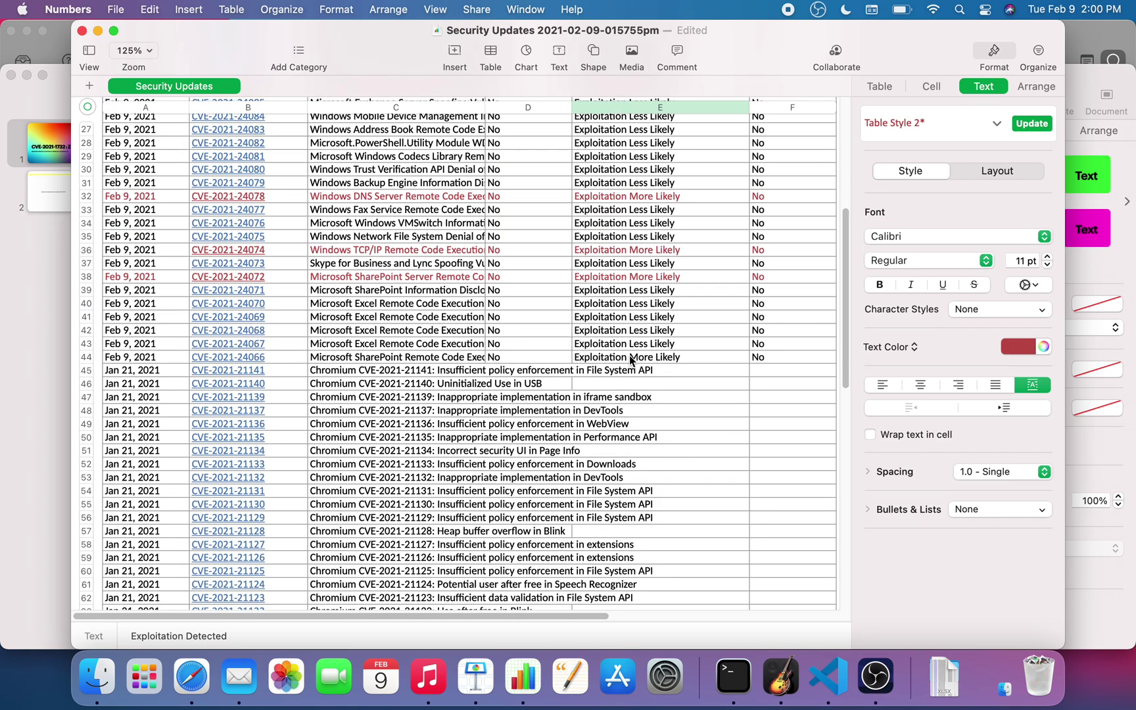
{"action": "left_click", "coordinate": [630, 359]}
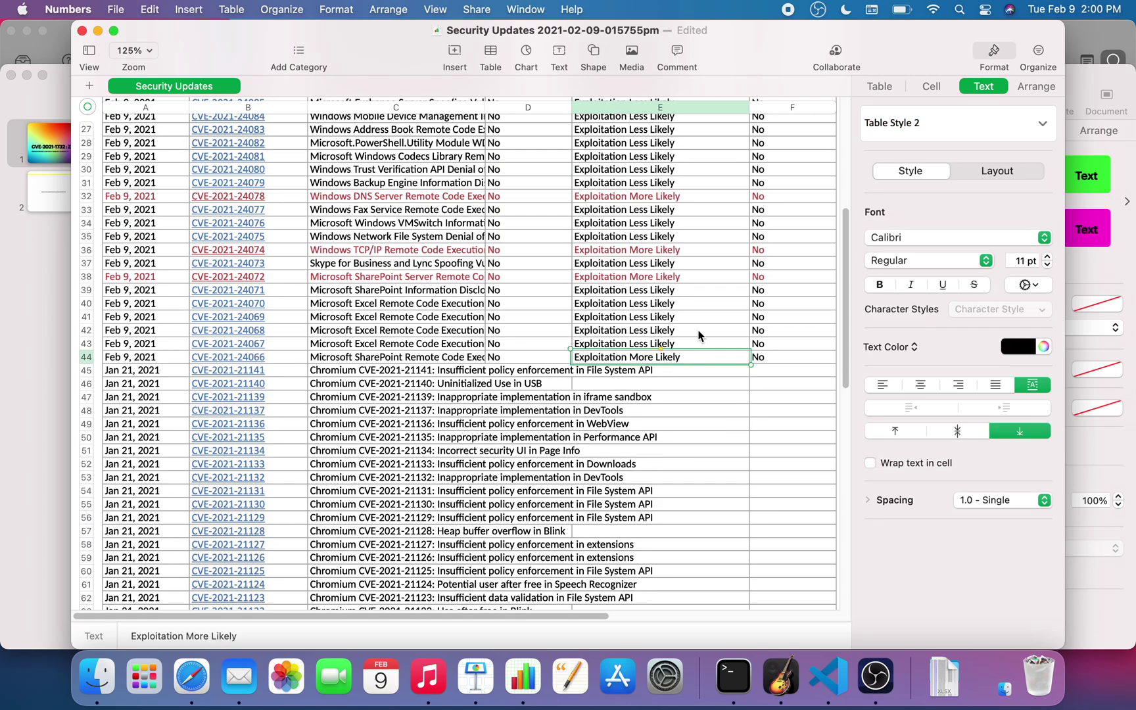
{"action": "left_click_drag", "start_coordinate": [773, 360], "coordinate": [146, 361]}
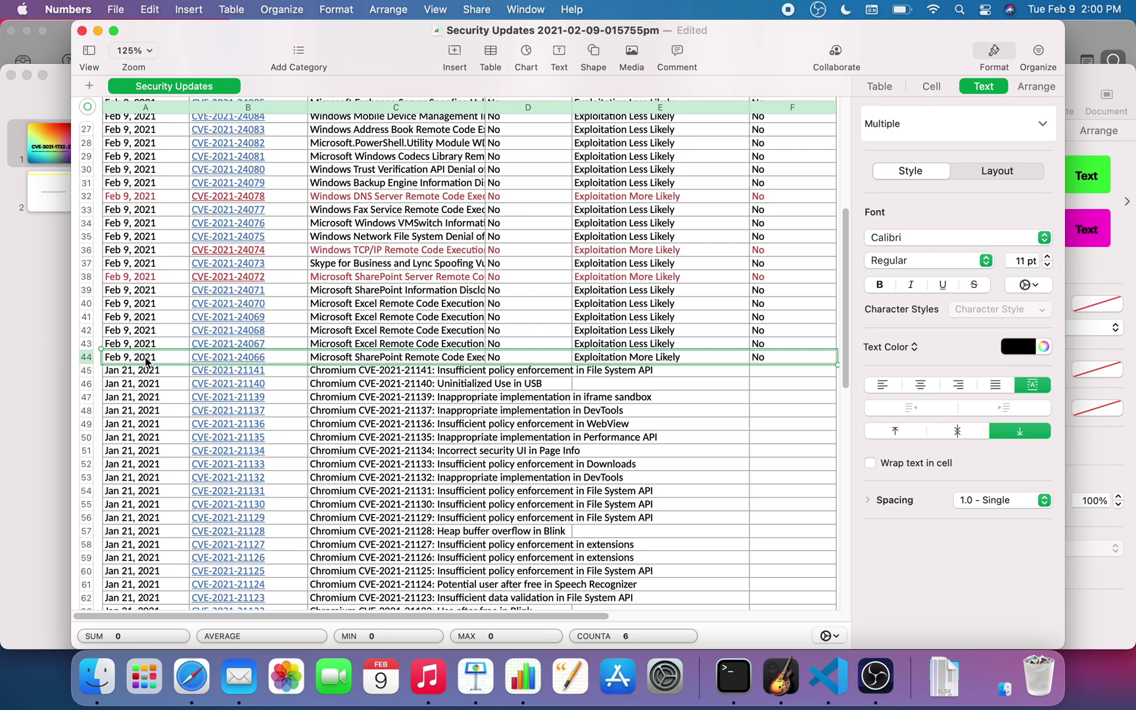
{"action": "left_click", "coordinate": [1017, 346]}
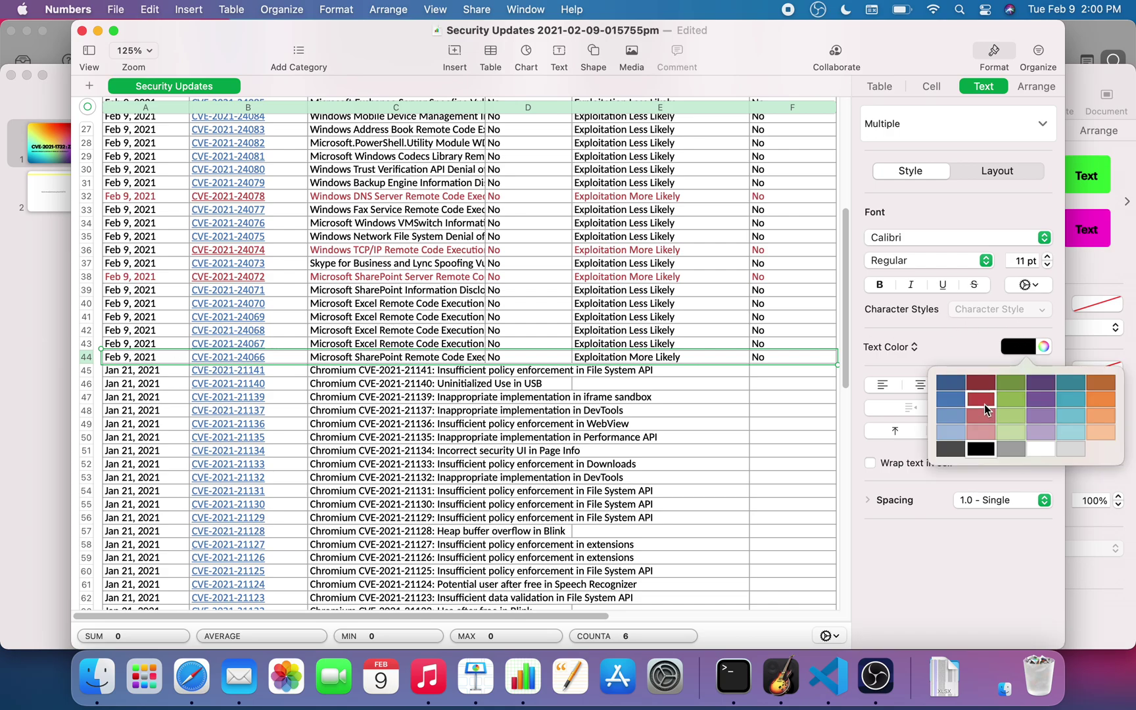
{"action": "left_click", "coordinate": [984, 409]}
Scroll back up to the top of the Security Updates table
{"action": "scroll", "coordinate": [538, 394], "scroll_direction": "up", "scroll_amount": 3}
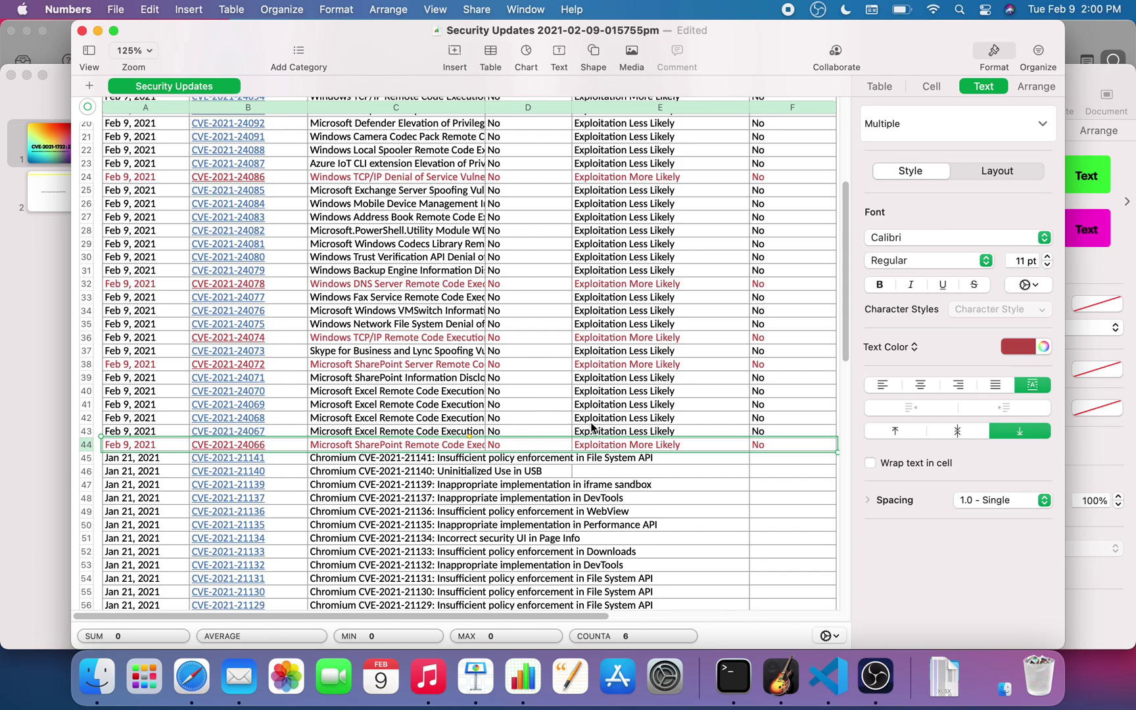
{"action": "scroll", "coordinate": [591, 427], "scroll_direction": "up", "scroll_amount": 2}
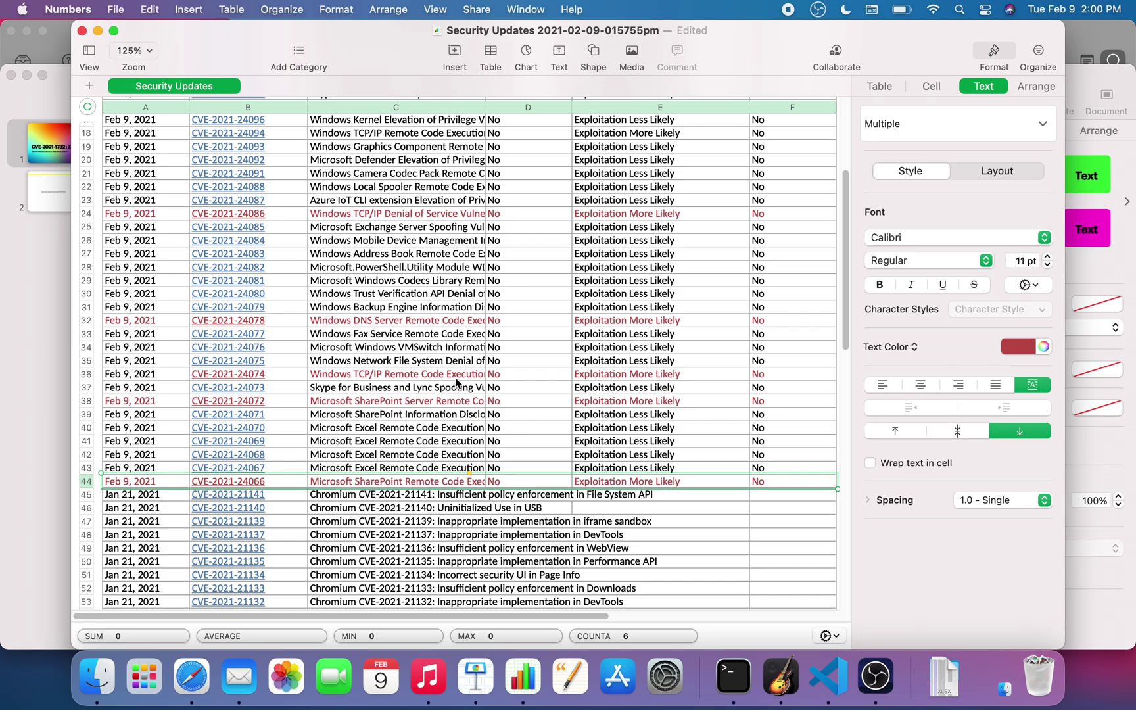
{"action": "scroll", "coordinate": [474, 348], "scroll_direction": "up", "scroll_amount": 3}
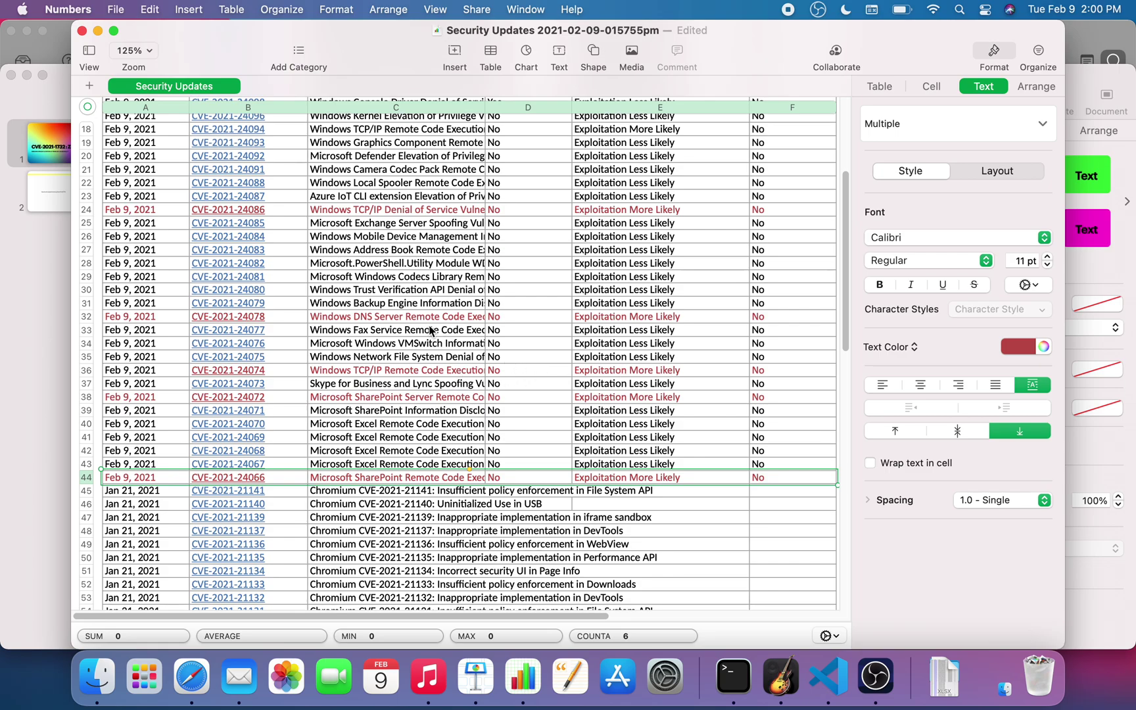
{"action": "scroll", "coordinate": [428, 331], "scroll_direction": "up", "scroll_amount": 5}
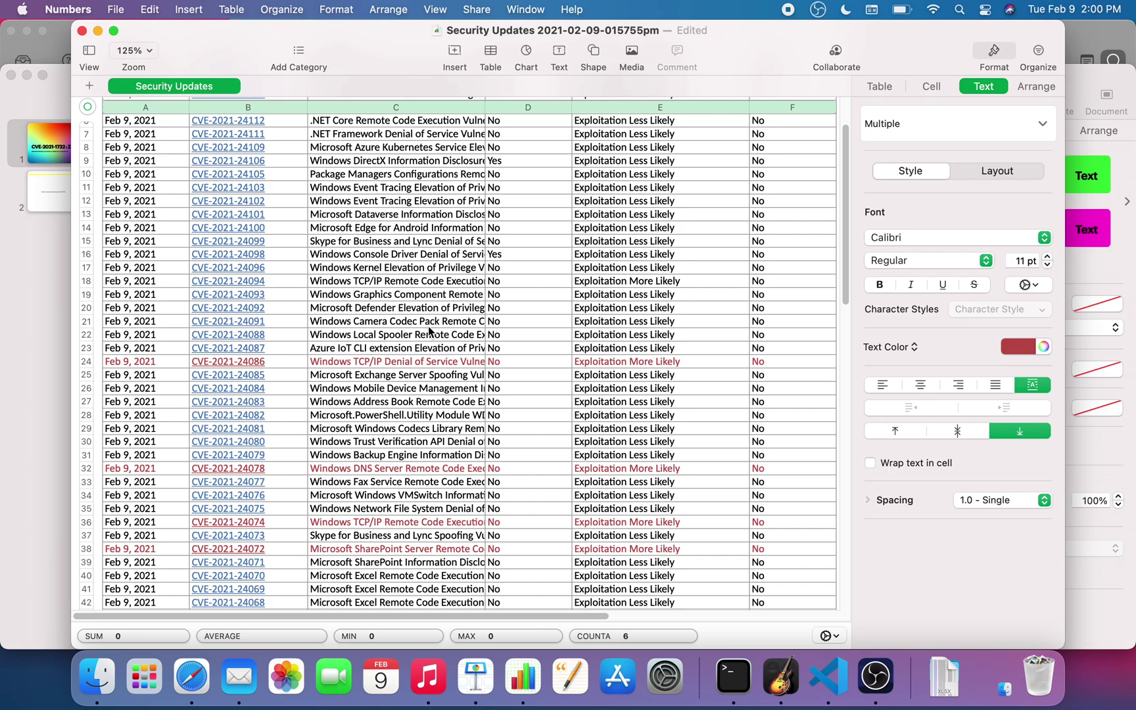
{"action": "scroll", "coordinate": [426, 360], "scroll_direction": "up", "scroll_amount": 3}
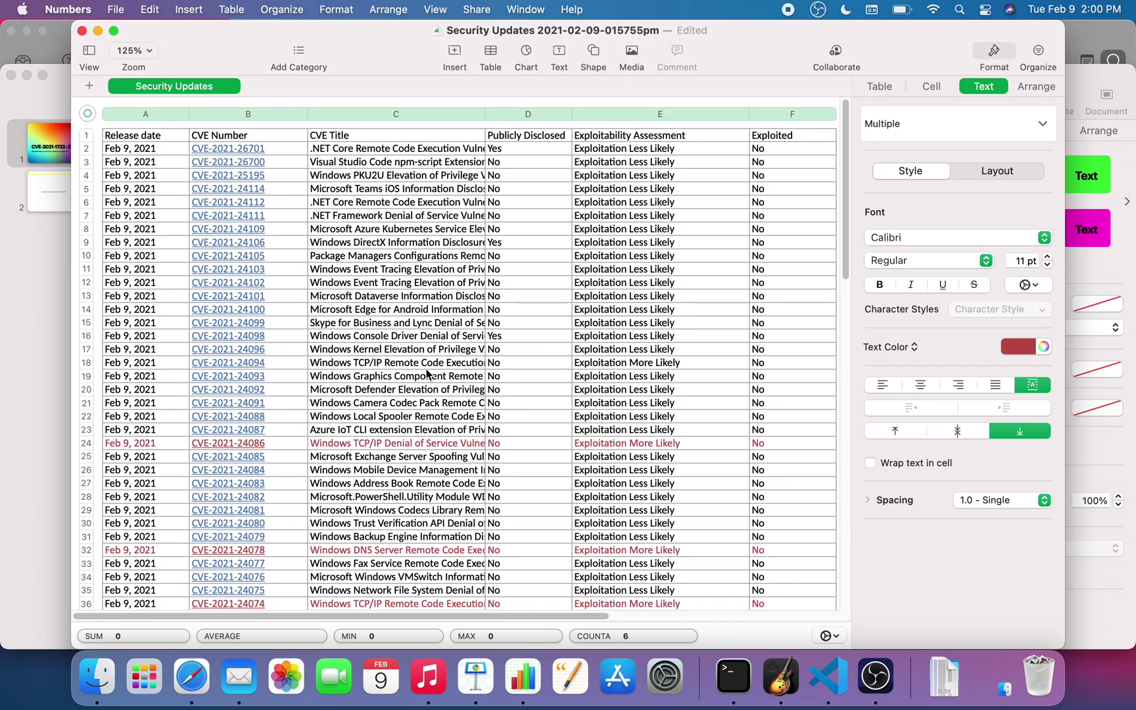
{"action": "scroll", "coordinate": [427, 368], "scroll_direction": "down", "scroll_amount": 5}
{"action": "scroll", "coordinate": [427, 375], "scroll_direction": "up", "scroll_amount": 4}
Make row 18 (CVE-2021-24094, Exploitation More Likely) text red
{"action": "left_click", "coordinate": [659, 365]}
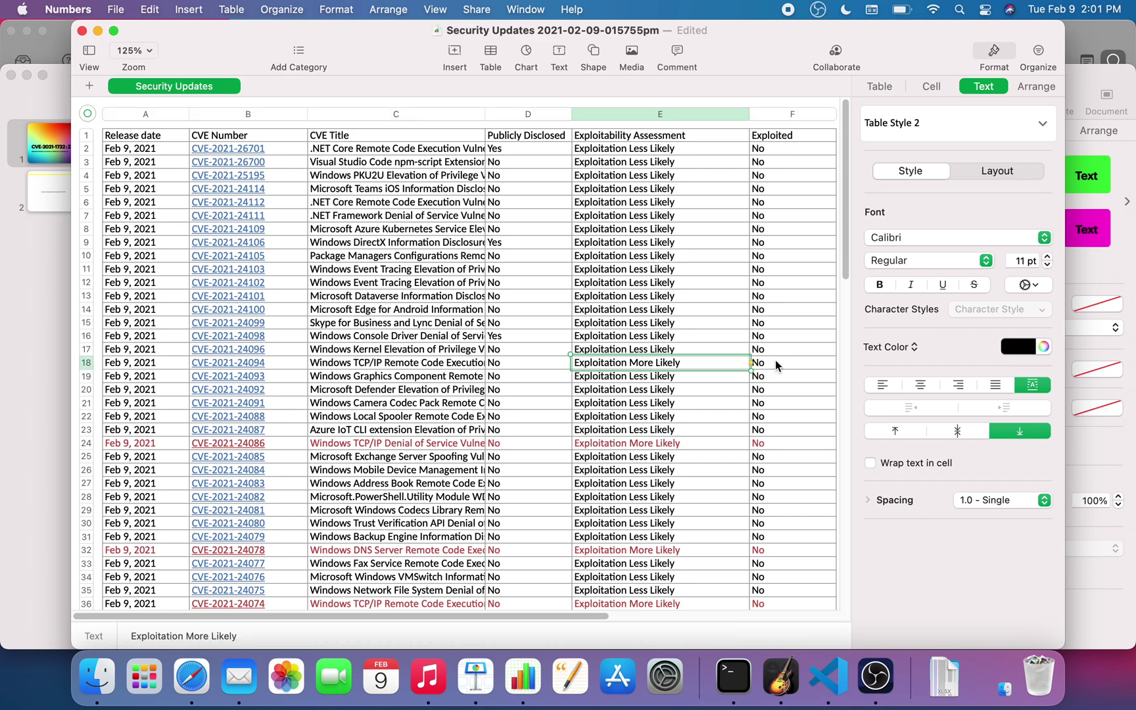
{"action": "left_click_drag", "start_coordinate": [775, 360], "coordinate": [175, 363]}
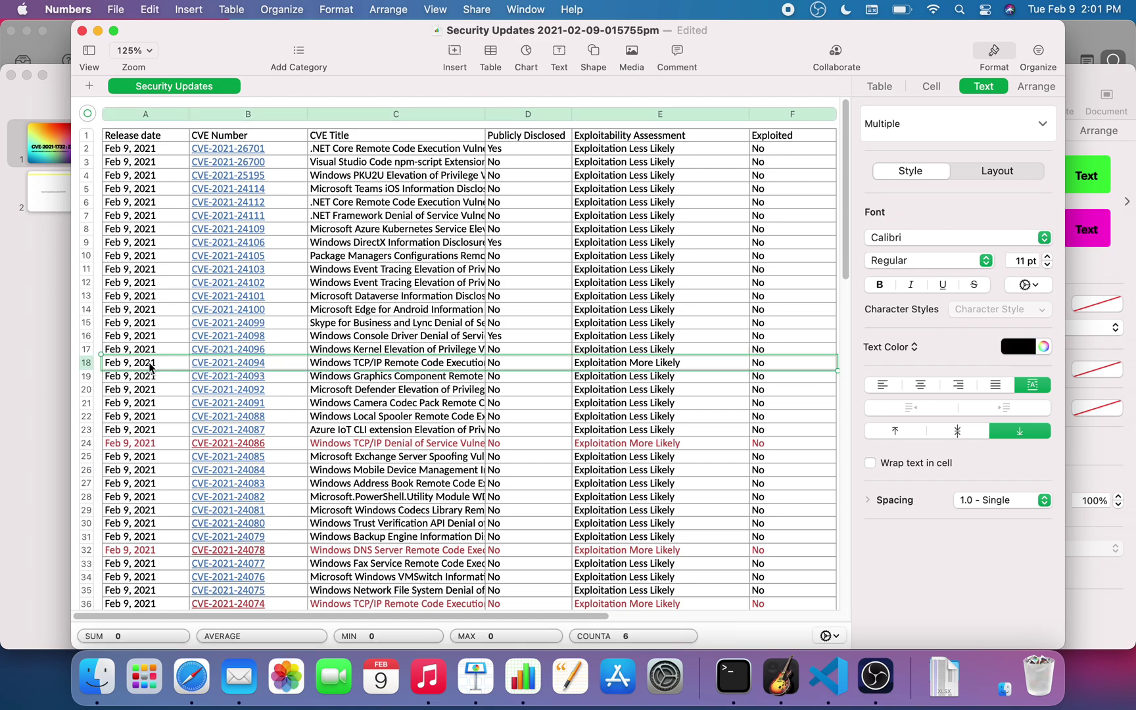
{"action": "left_click", "coordinate": [1022, 341]}
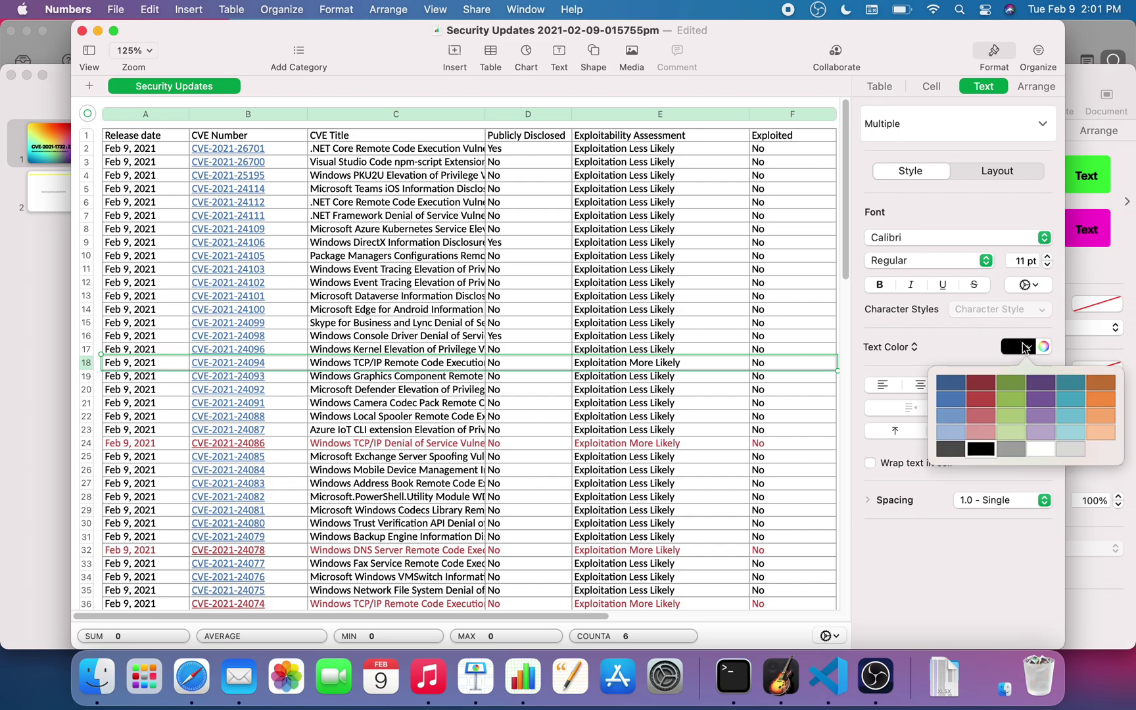
{"action": "left_click", "coordinate": [990, 401]}
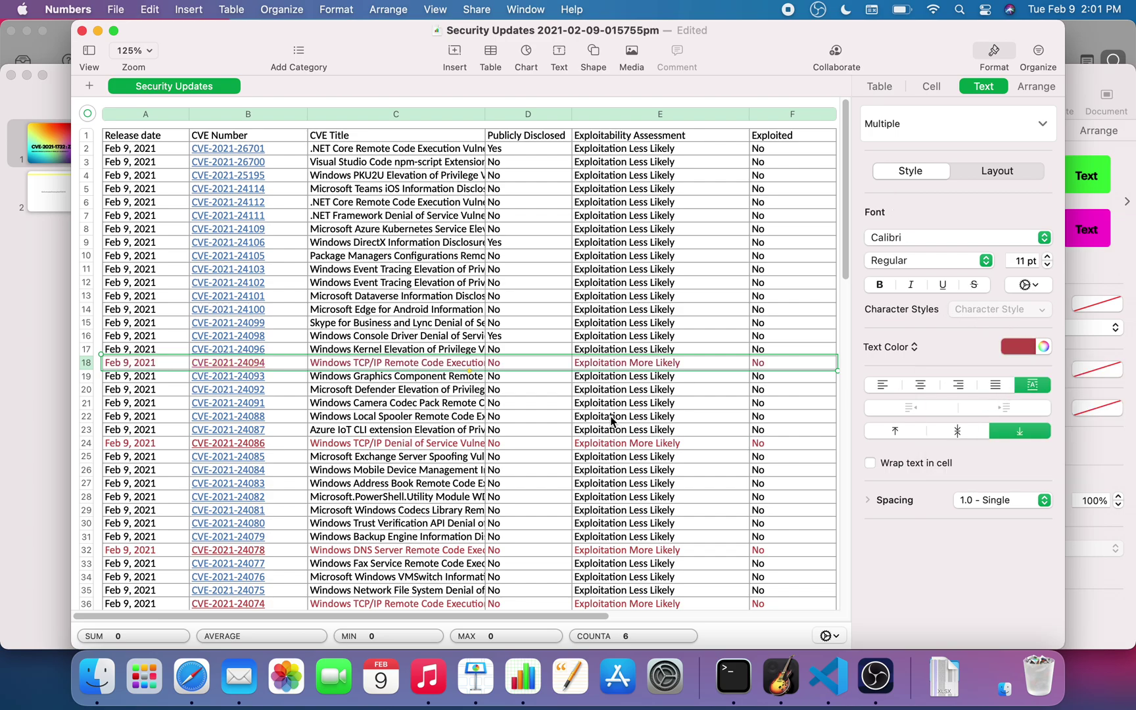
Scroll down to the last row of the table
{"action": "scroll", "coordinate": [614, 421], "scroll_direction": "down", "scroll_amount": 3}
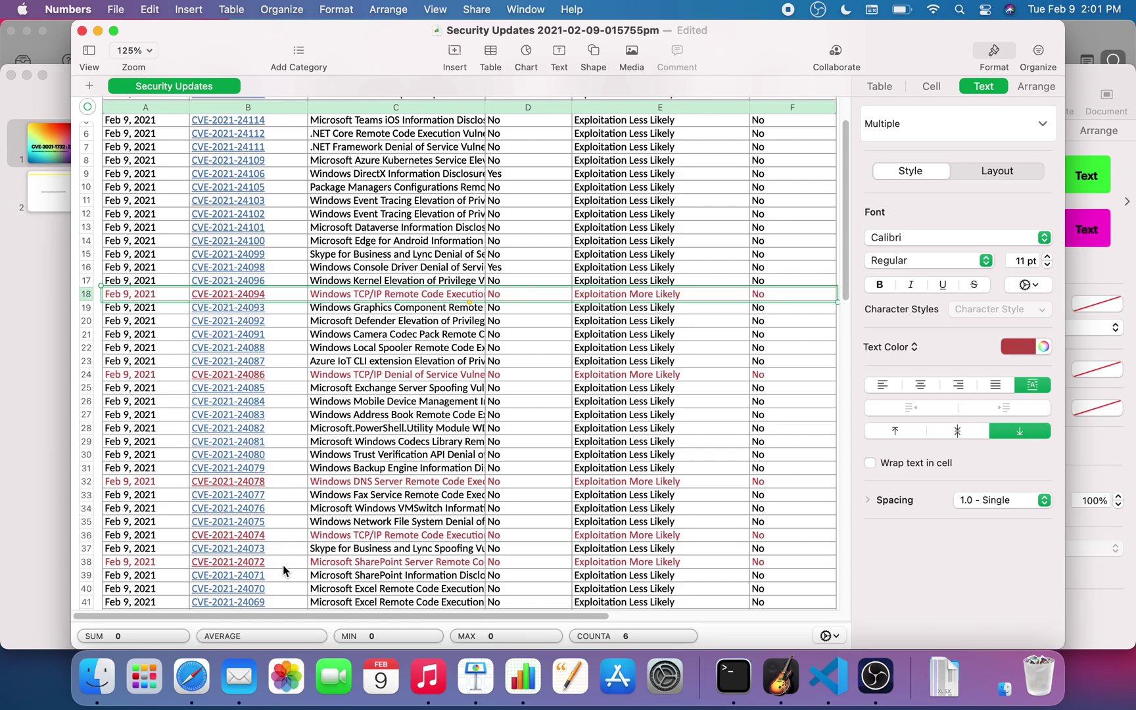
{"action": "scroll", "coordinate": [284, 565], "scroll_direction": "down", "scroll_amount": 15}
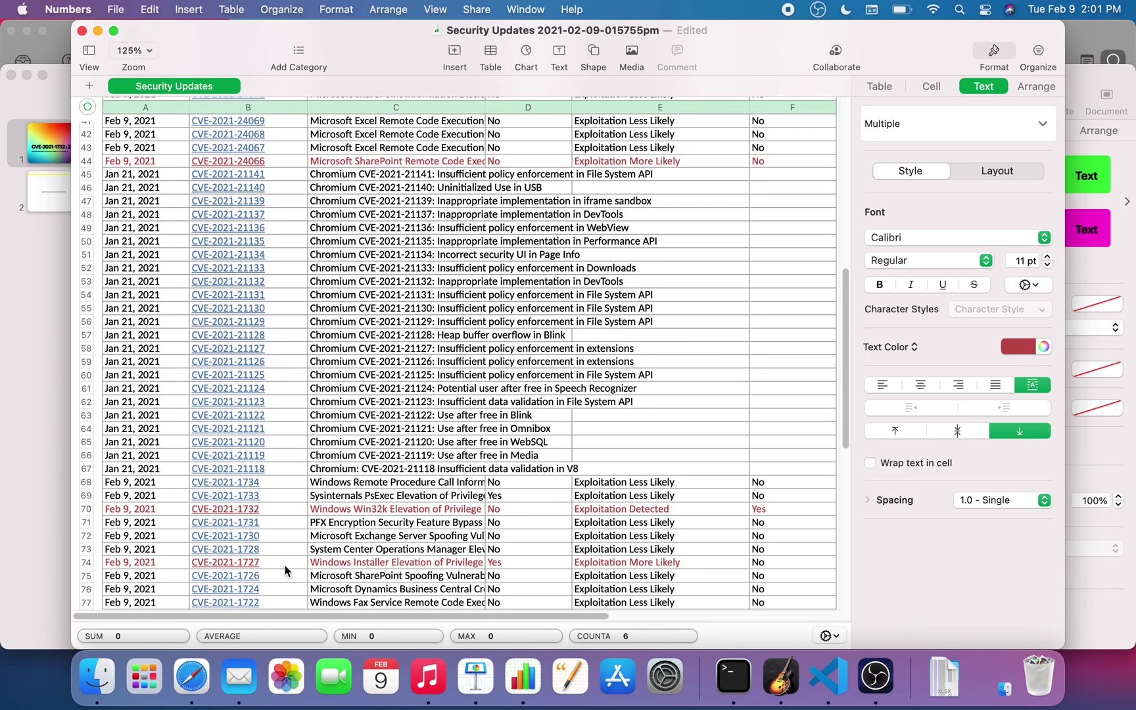
{"action": "scroll", "coordinate": [285, 569], "scroll_direction": "down", "scroll_amount": 10}
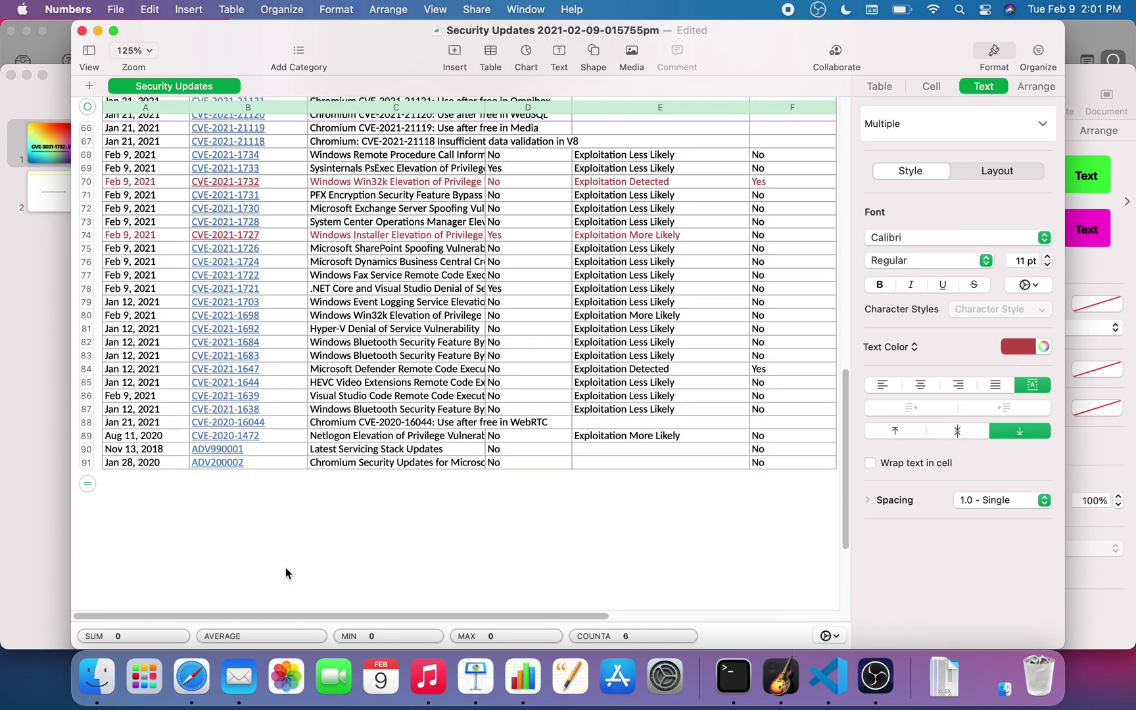
Check the top of the security updates spreadsheet, then return to the MSRC vulnerabilities page
{"action": "key", "text": "ctrl+Right"}
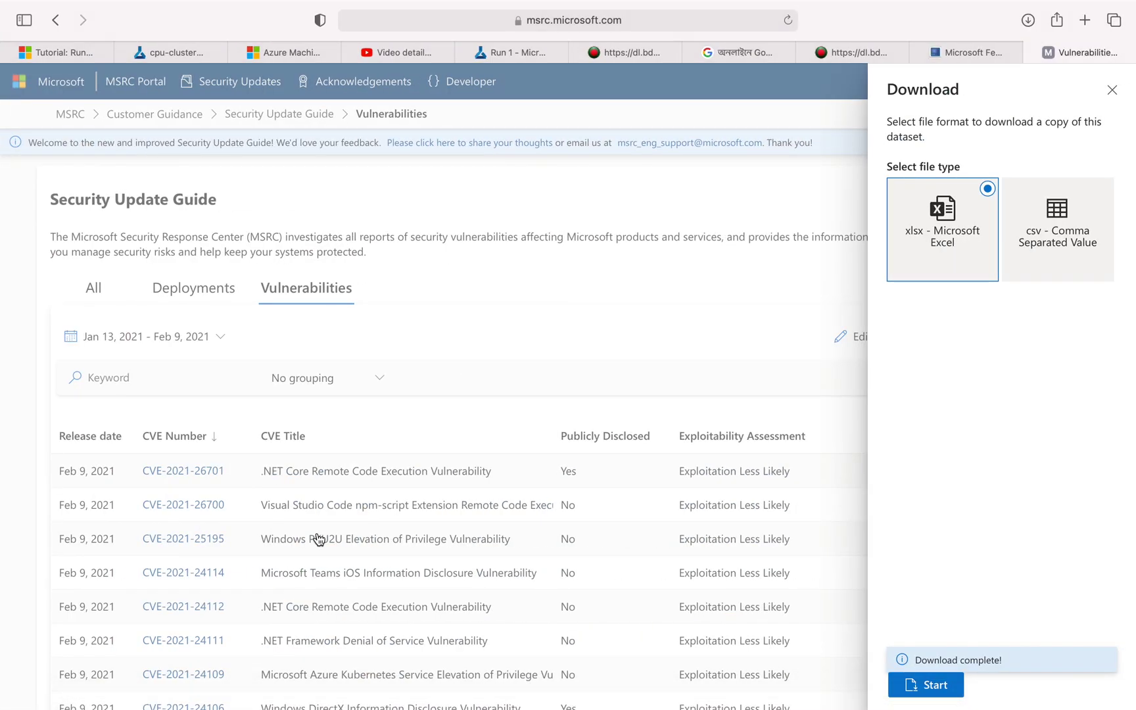
{"action": "key", "text": "ctrl+Left"}
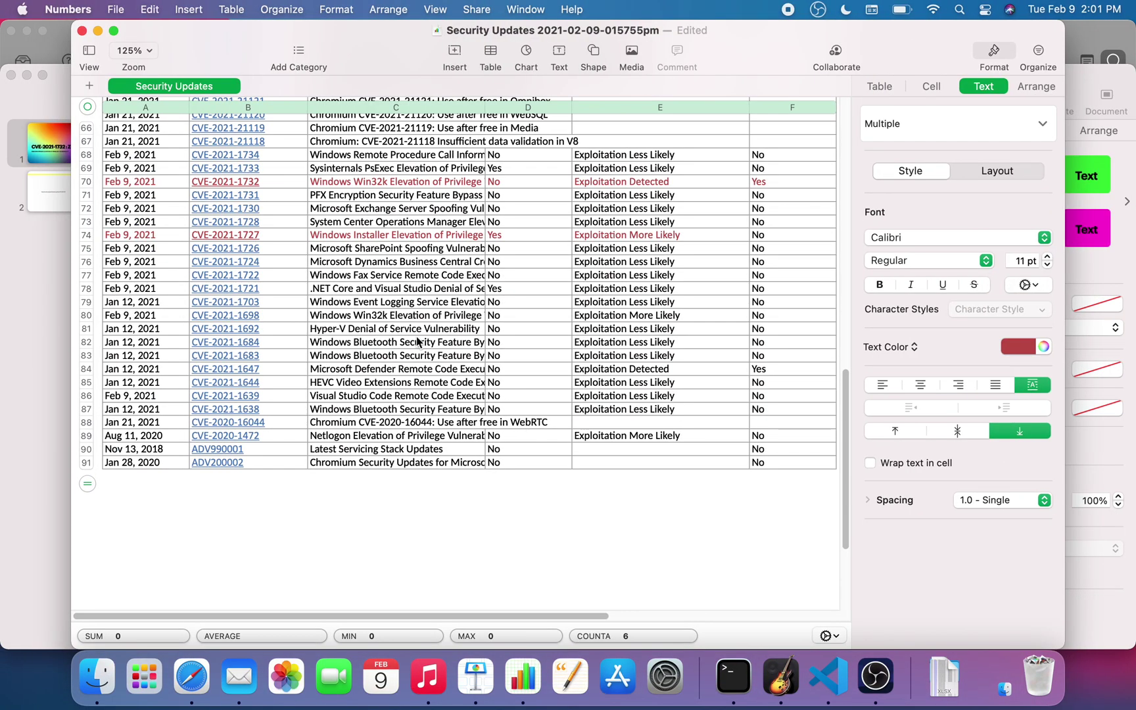
{"action": "scroll", "coordinate": [407, 331], "scroll_direction": "up", "scroll_amount": 20}
{"action": "scroll", "coordinate": [407, 332], "scroll_direction": "up", "scroll_amount": 2}
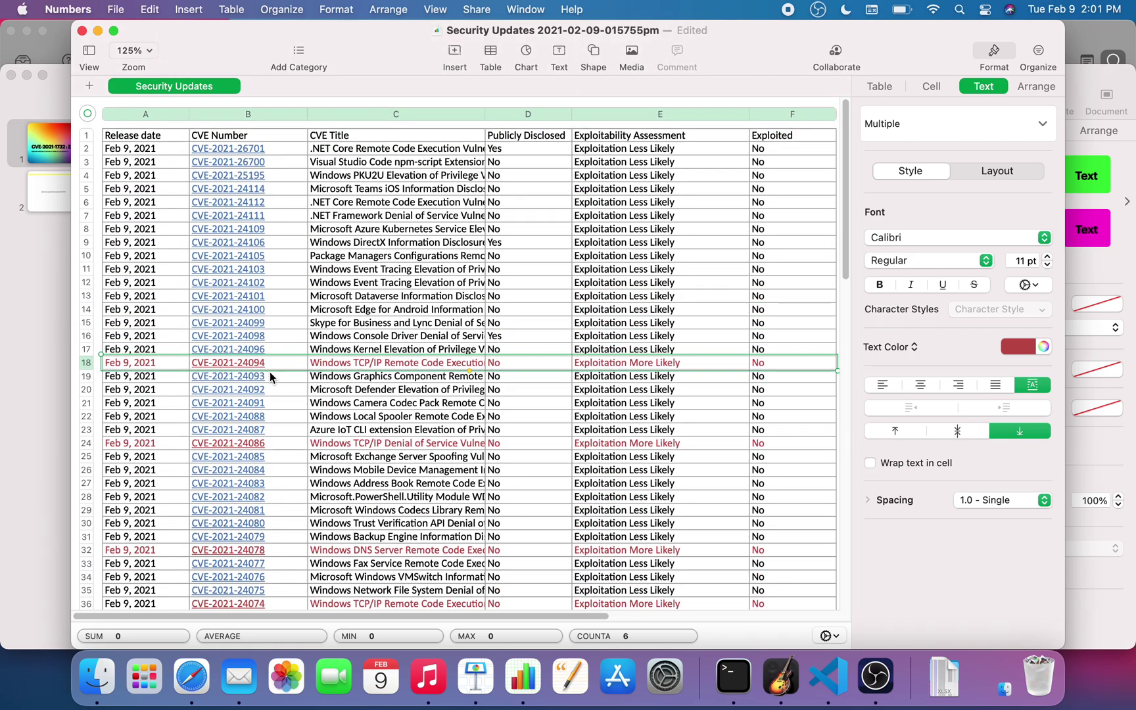
{"action": "key", "text": "ctrl+Right"}
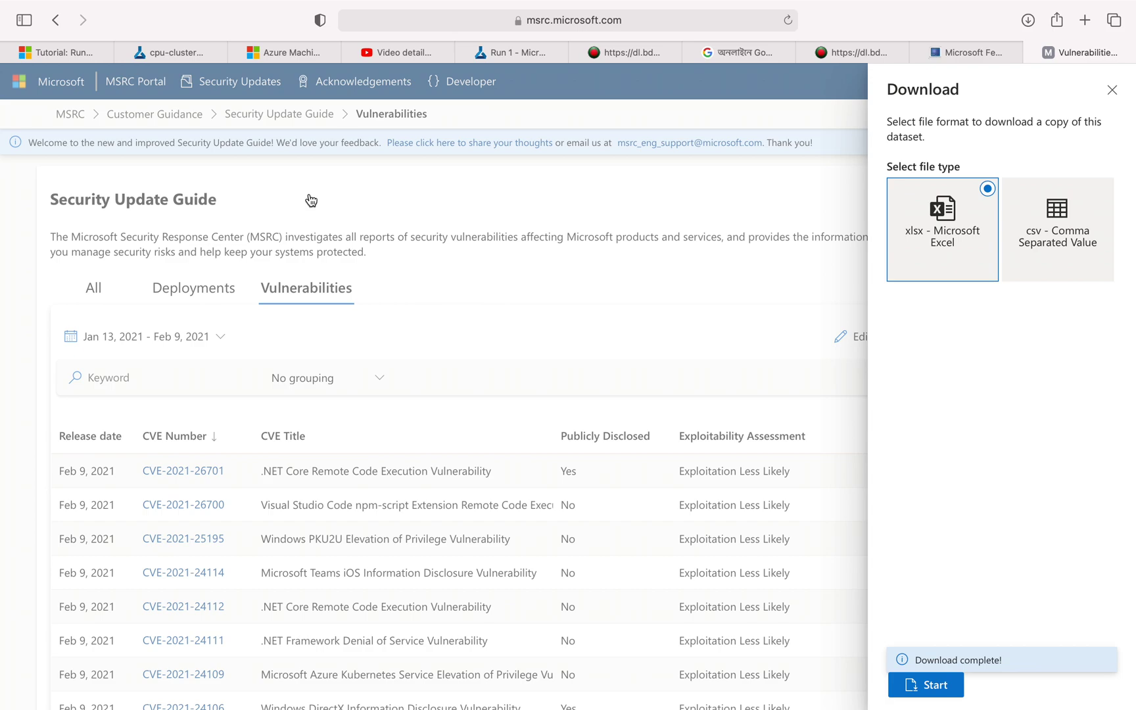
Dismiss the download panel and sort CVEs ascending, scrolling down to CVE-2021-24094
{"action": "left_click", "coordinate": [182, 437]}
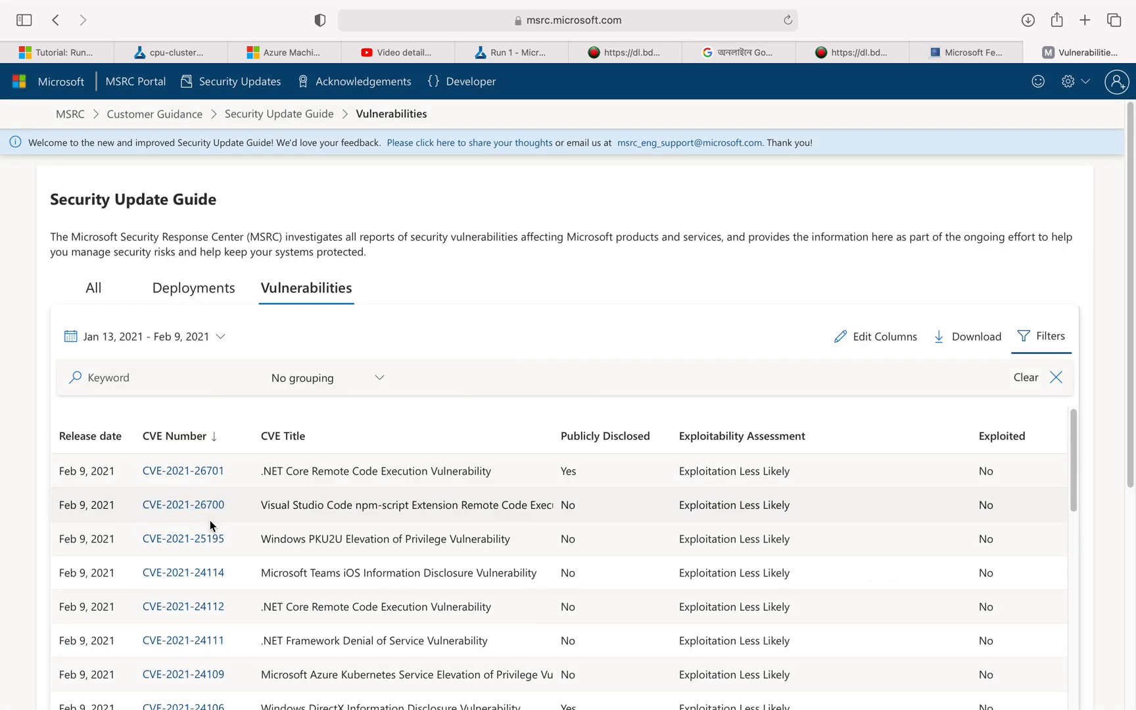
{"action": "left_click", "coordinate": [212, 444]}
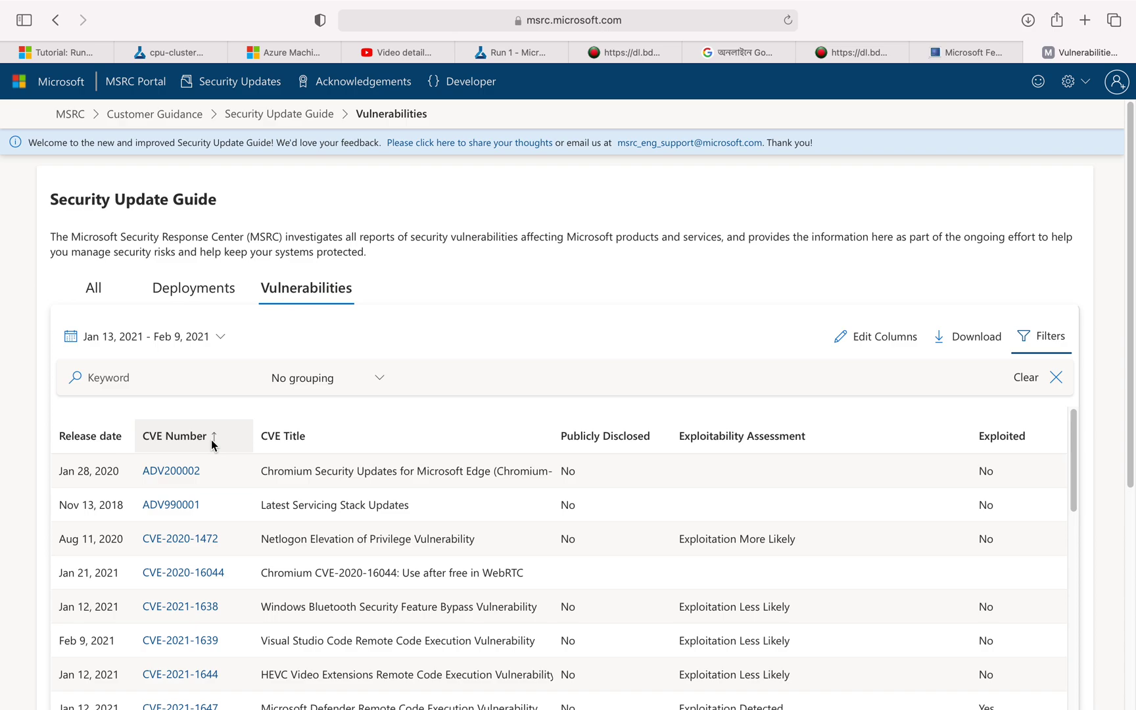
{"action": "scroll", "coordinate": [218, 573], "scroll_direction": "down", "scroll_amount": 10}
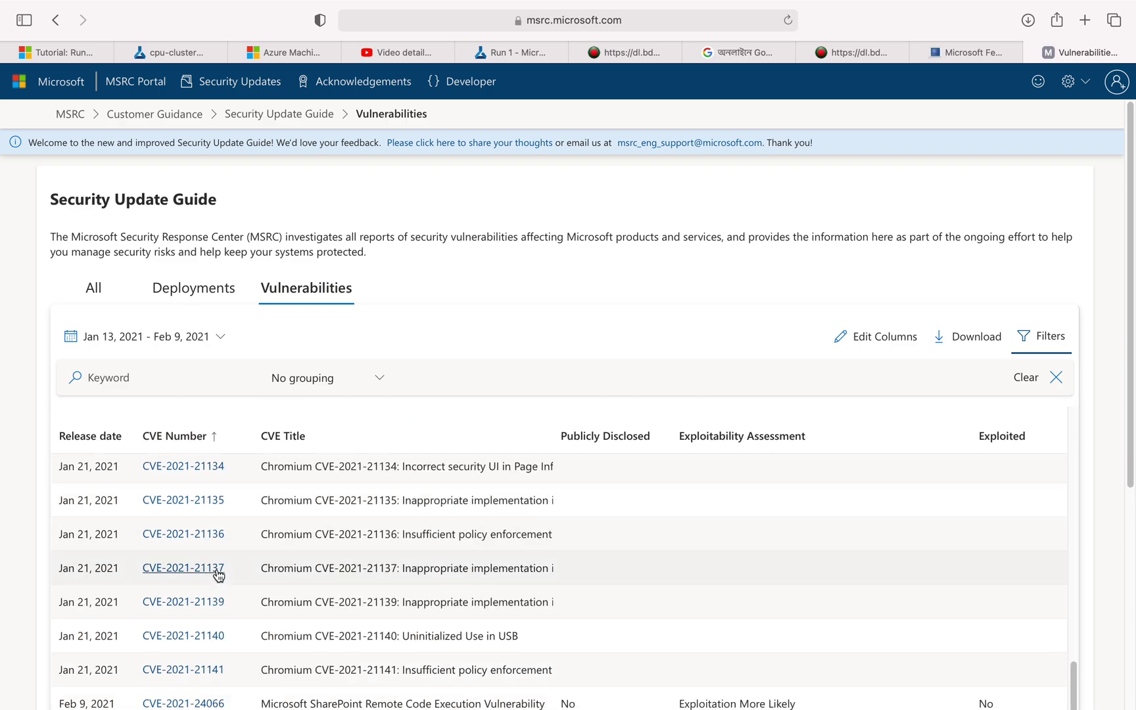
{"action": "scroll", "coordinate": [217, 574], "scroll_direction": "down", "scroll_amount": 5}
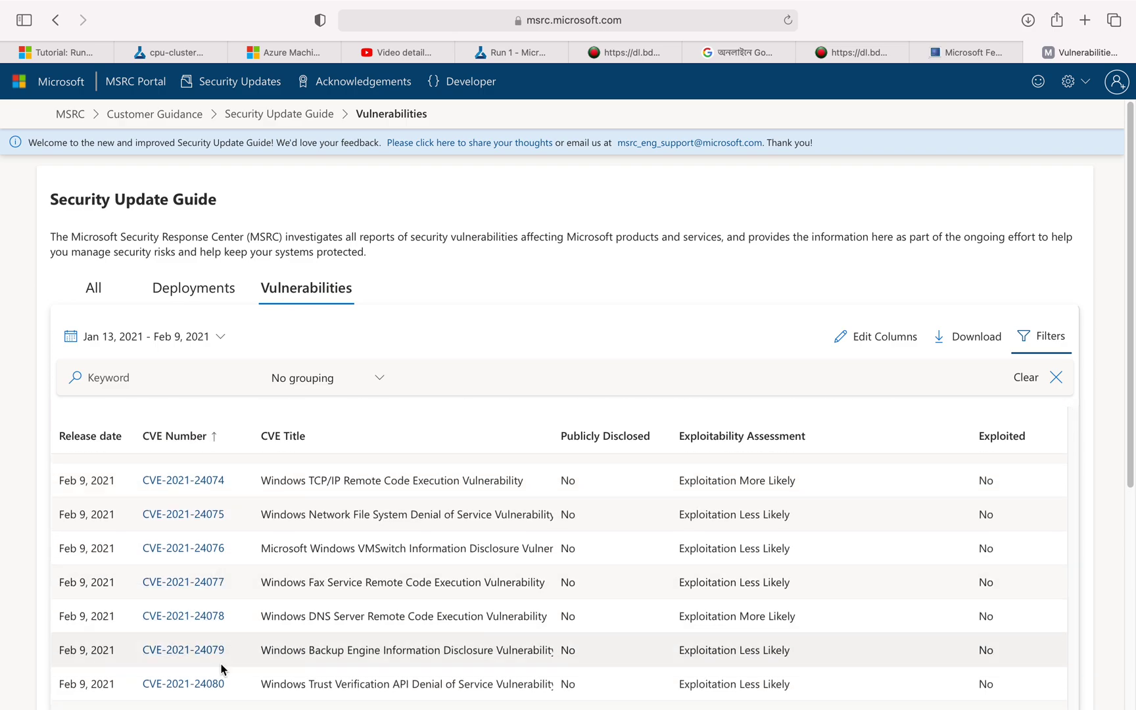
{"action": "scroll", "coordinate": [224, 674], "scroll_direction": "down", "scroll_amount": 3}
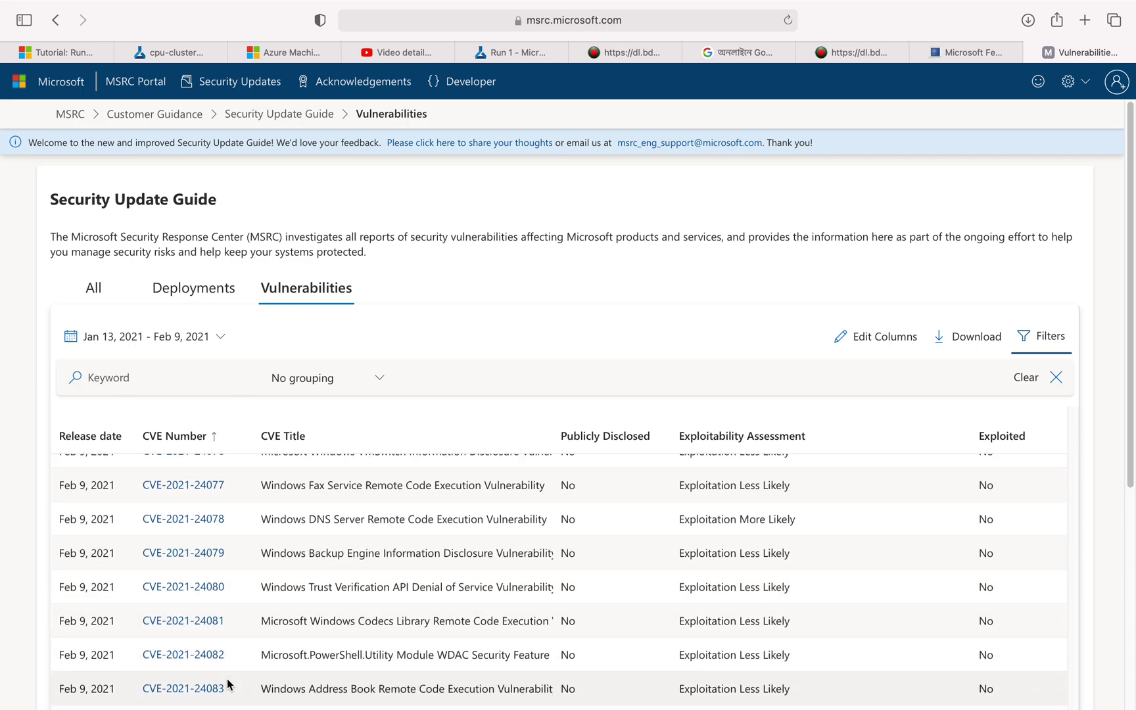
{"action": "scroll", "coordinate": [227, 684], "scroll_direction": "down", "scroll_amount": 6}
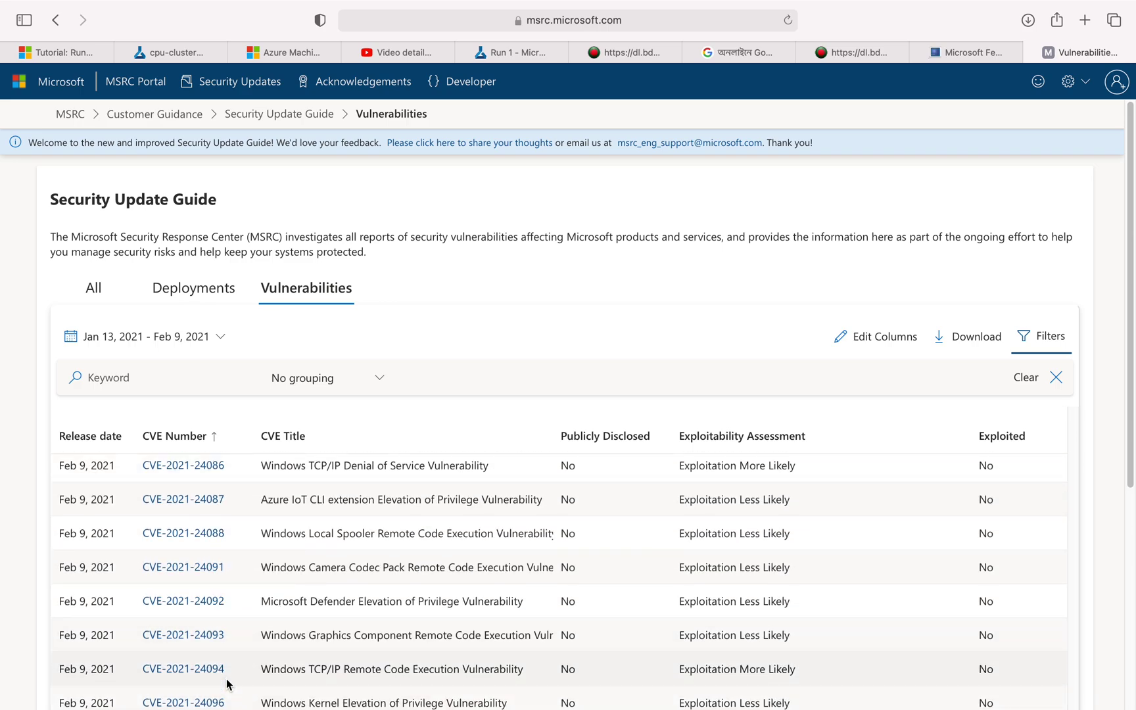
Open CVE-2021-24094 and review its 9.8/8.5 CVSS scores and 'Exploitation More Likely' assessment
{"action": "left_click", "coordinate": [209, 671]}
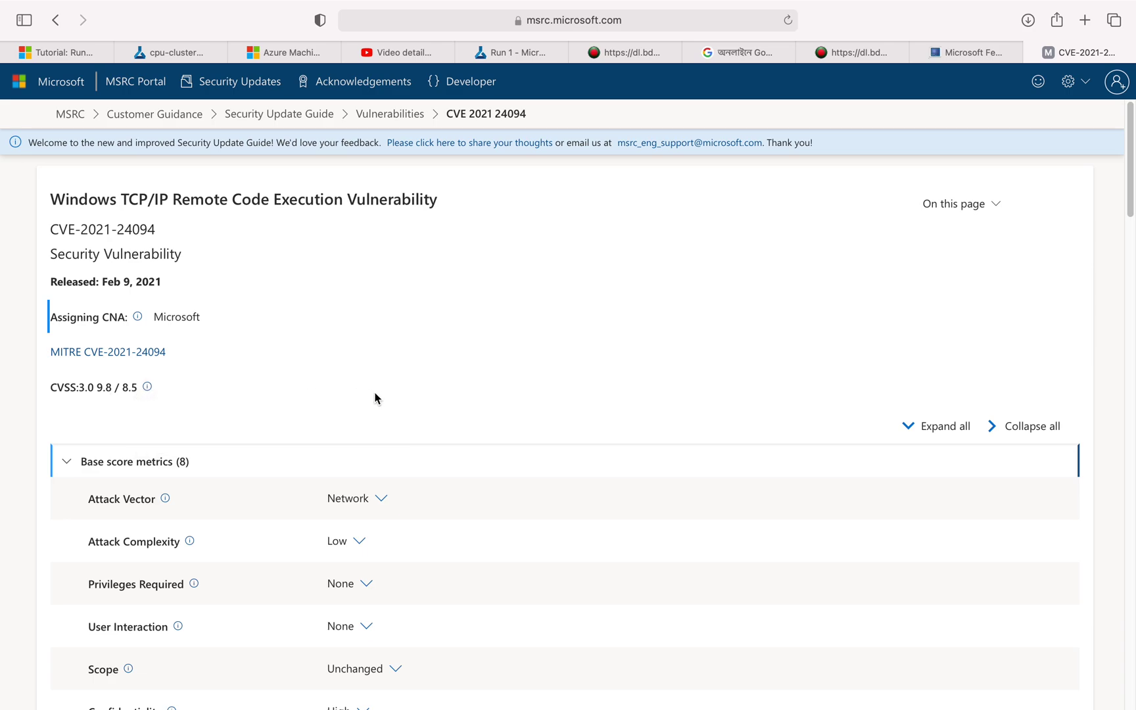
{"action": "scroll", "coordinate": [373, 397], "scroll_direction": "down", "scroll_amount": 4}
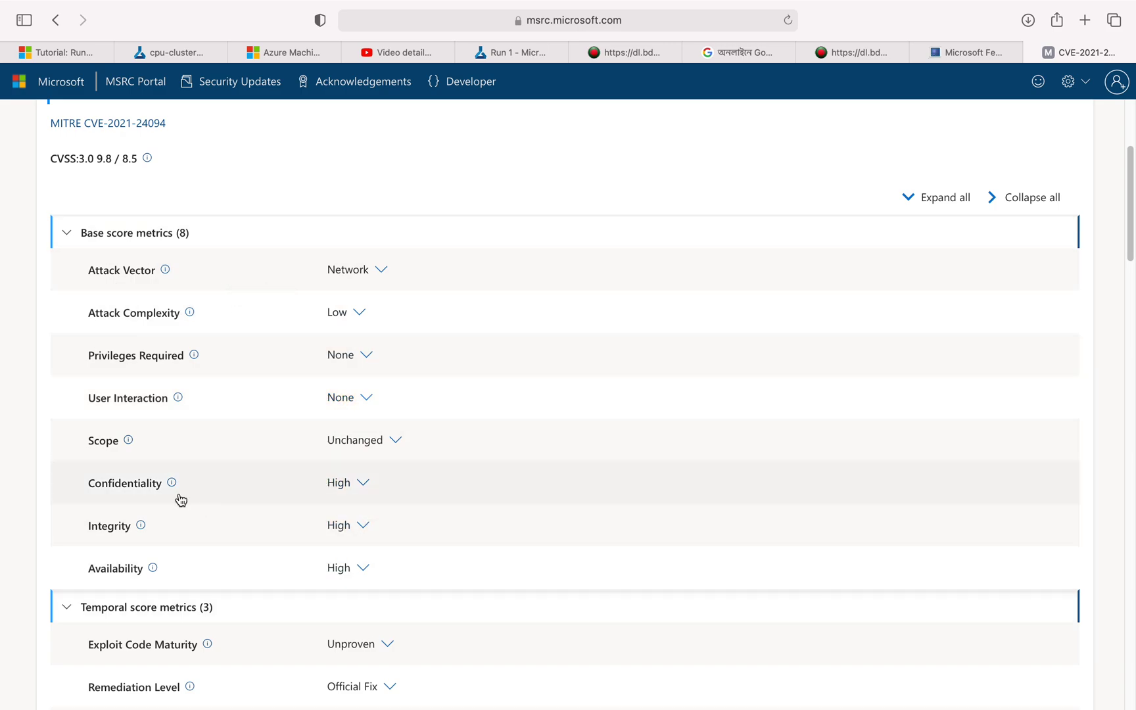
{"action": "scroll", "coordinate": [230, 551], "scroll_direction": "down", "scroll_amount": 5}
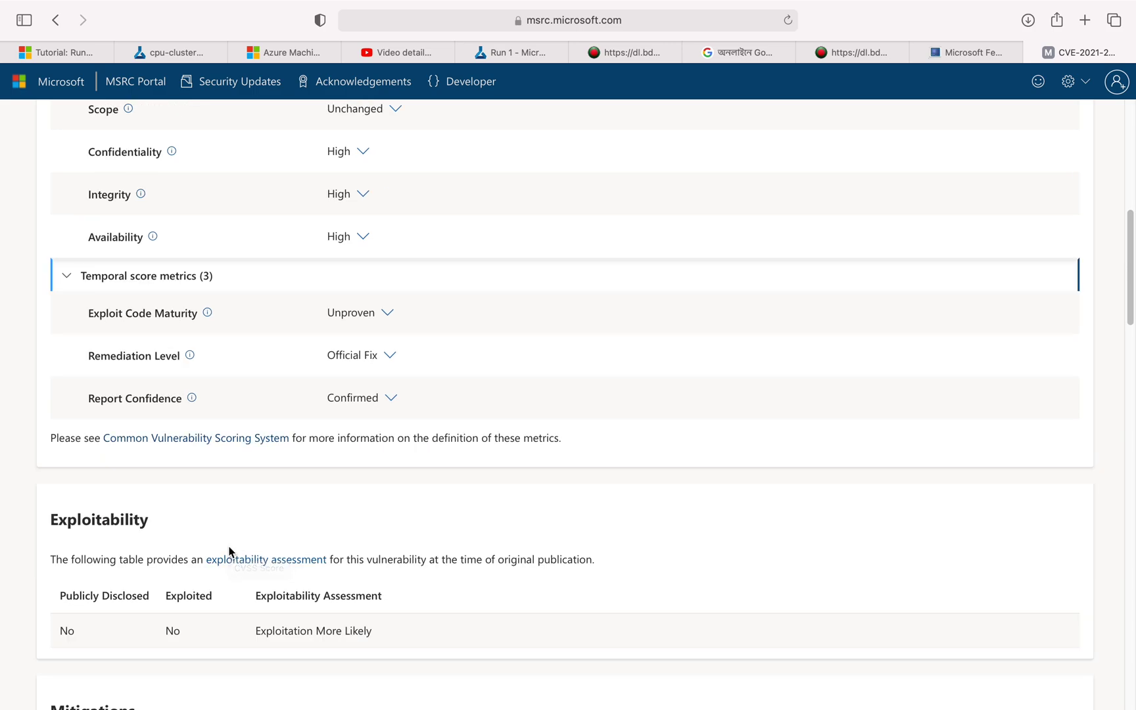
{"action": "scroll", "coordinate": [349, 618], "scroll_direction": "down", "scroll_amount": 1}
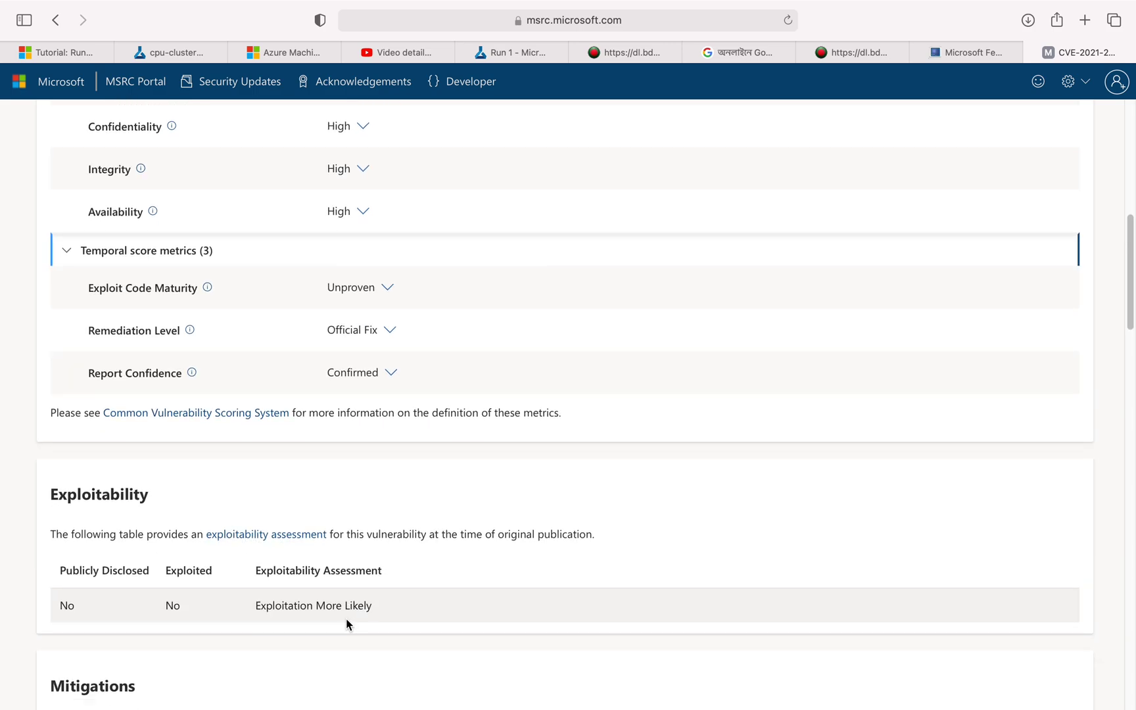
{"action": "left_click", "coordinate": [285, 604]}
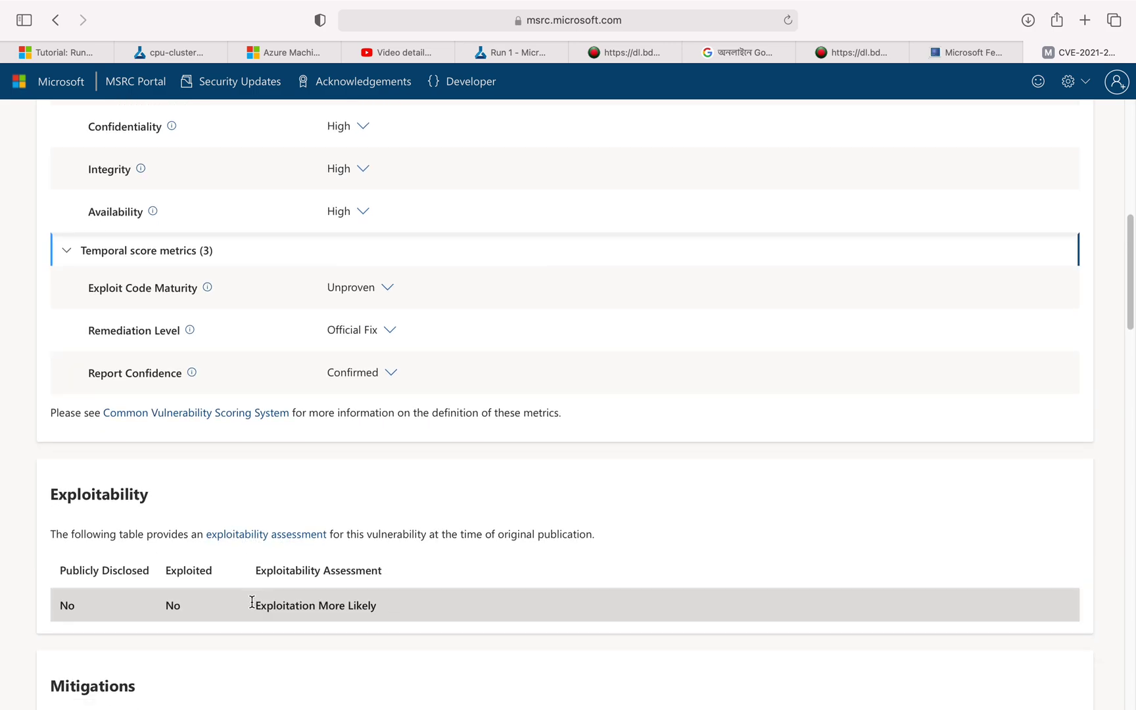
{"action": "scroll", "coordinate": [332, 580], "scroll_direction": "down", "scroll_amount": 6}
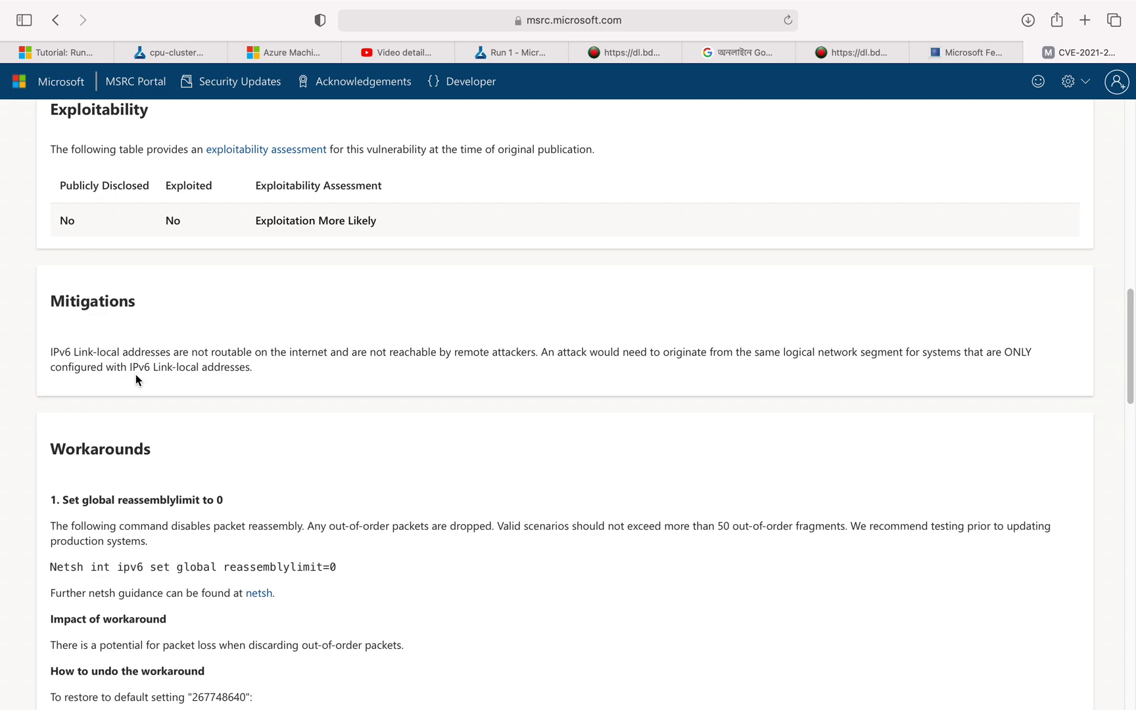
{"action": "left_click_drag", "start_coordinate": [254, 367], "coordinate": [44, 353]}
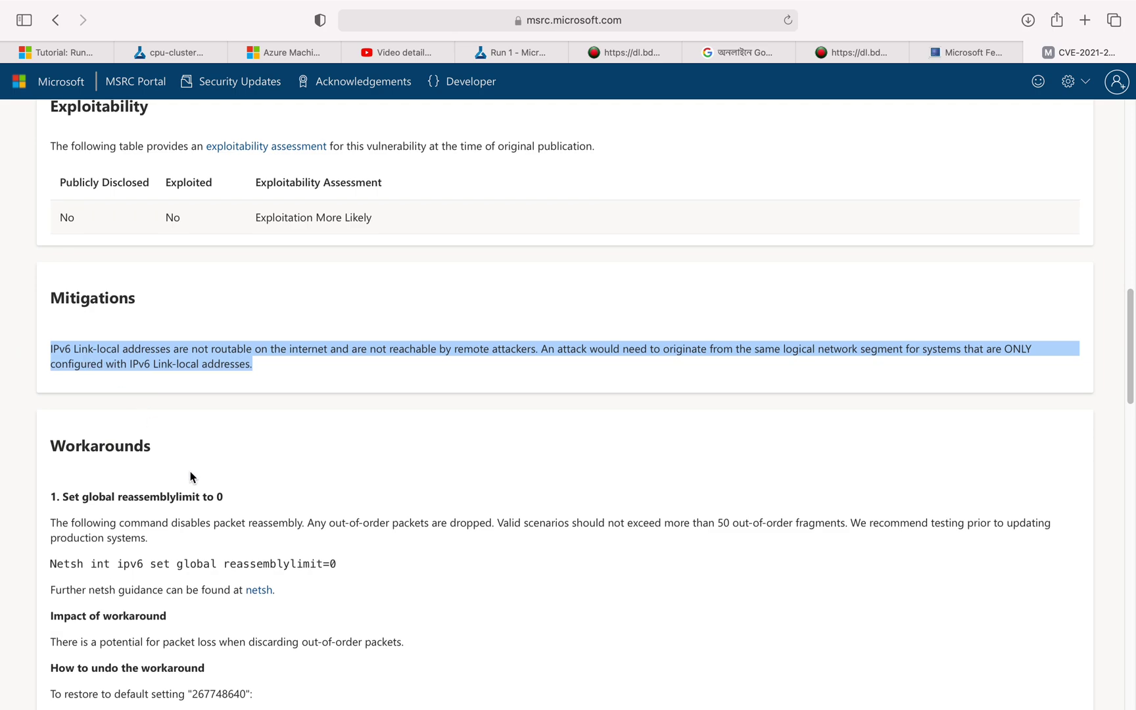
{"action": "scroll", "coordinate": [190, 478], "scroll_direction": "down", "scroll_amount": 3}
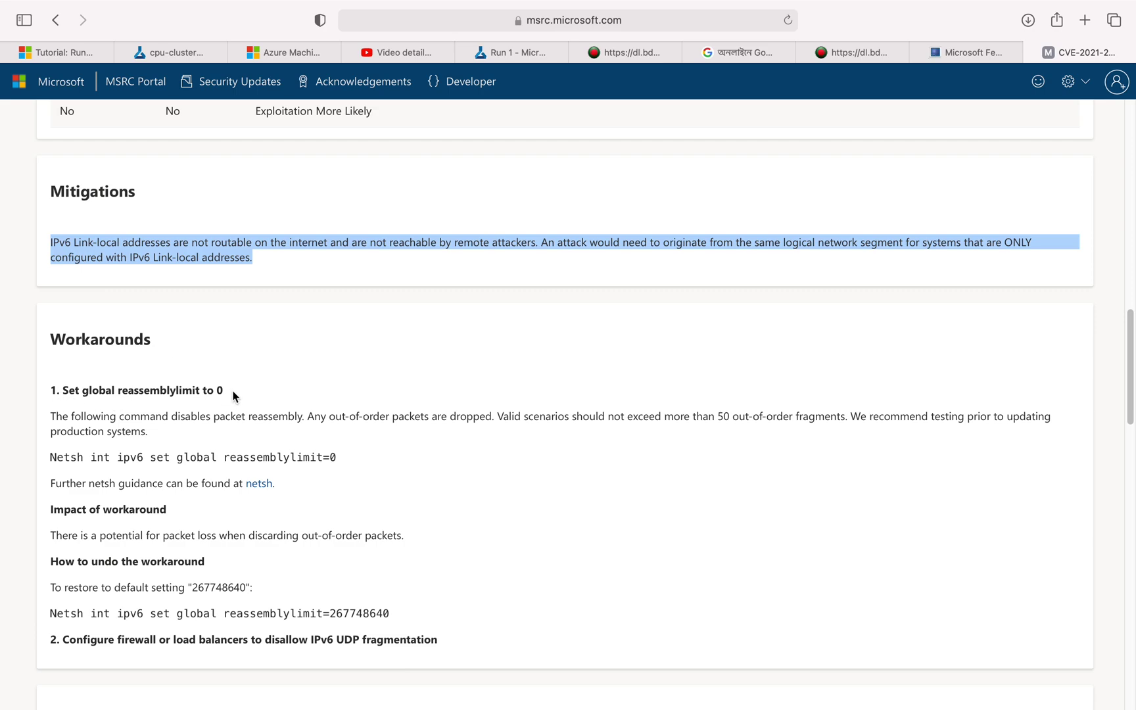
{"action": "left_click_drag", "start_coordinate": [230, 390], "coordinate": [54, 389]}
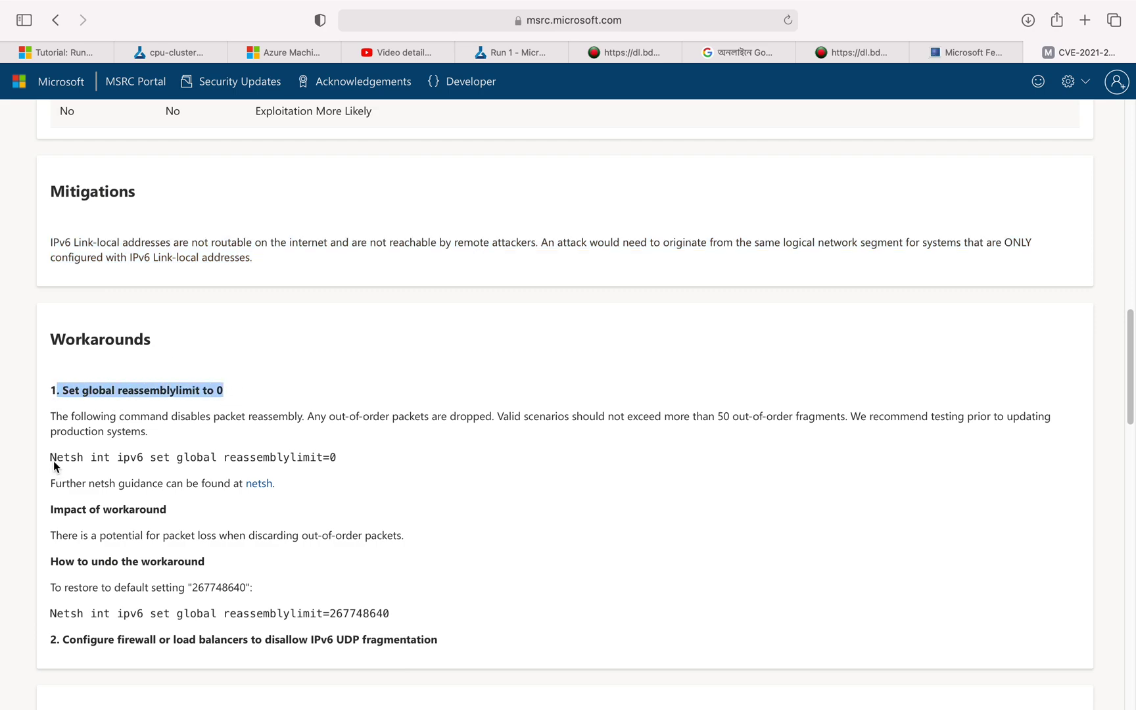
{"action": "left_click_drag", "start_coordinate": [56, 460], "coordinate": [341, 464]}
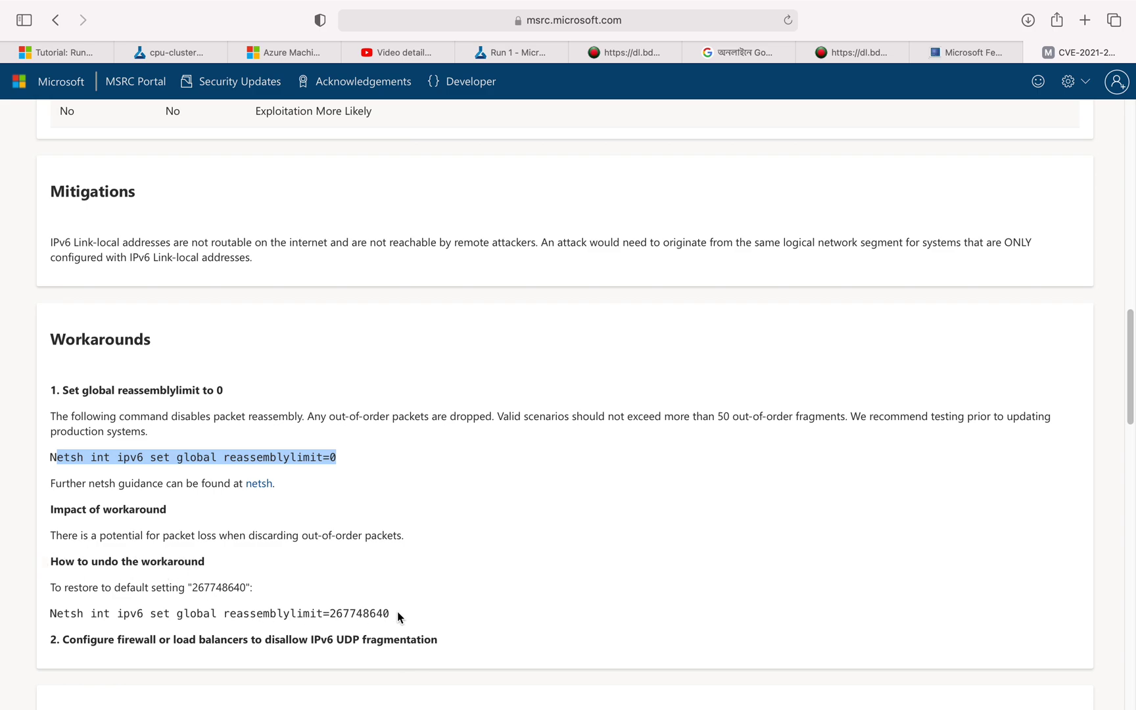
{"action": "left_click_drag", "start_coordinate": [393, 613], "coordinate": [38, 611]}
{"action": "scroll", "coordinate": [249, 598], "scroll_direction": "down", "scroll_amount": 8}
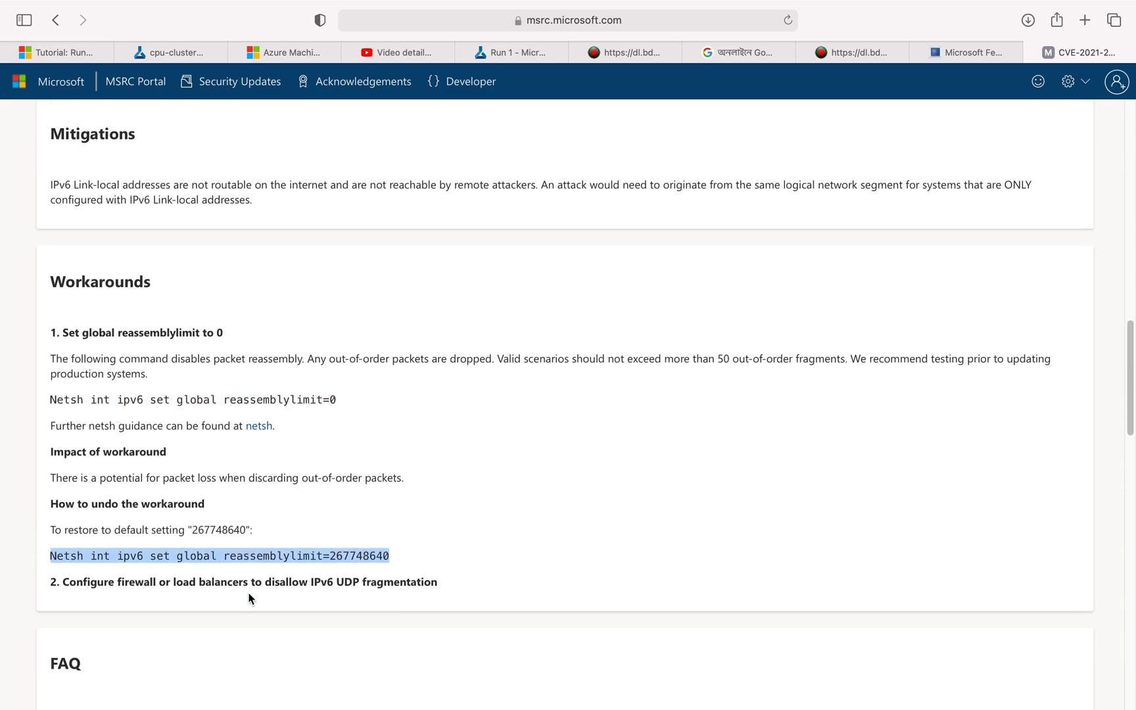
{"action": "scroll", "coordinate": [249, 598], "scroll_direction": "down", "scroll_amount": 10}
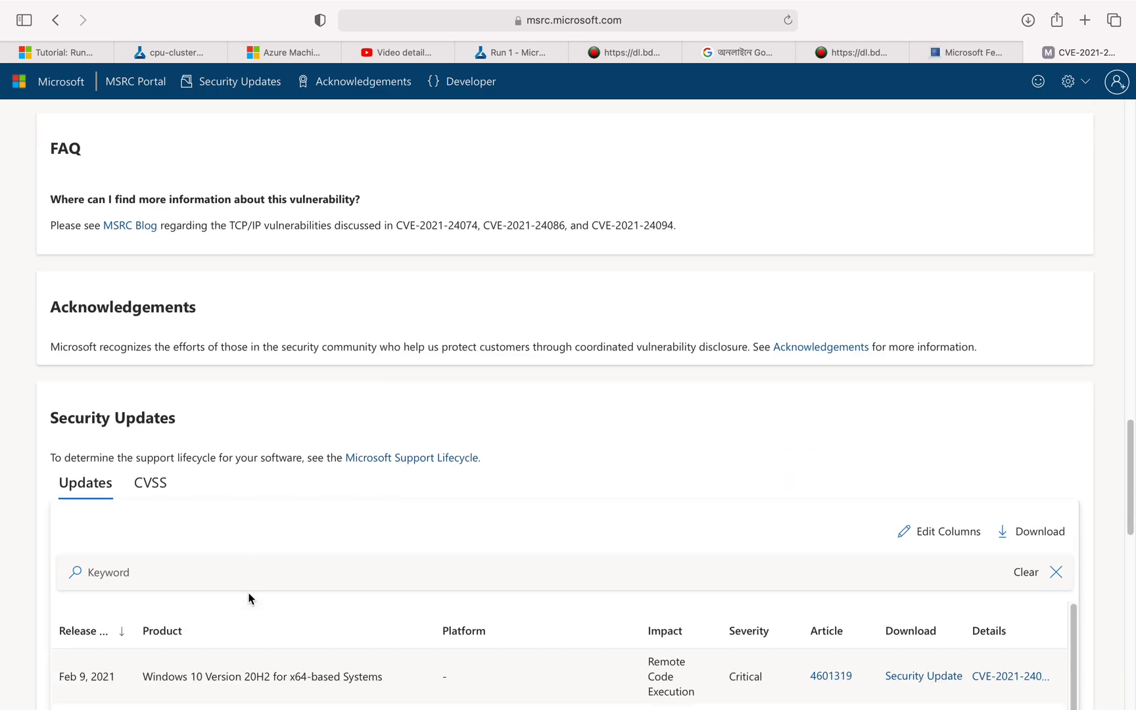
{"action": "scroll", "coordinate": [249, 598], "scroll_direction": "up", "scroll_amount": 9}
{"action": "scroll", "coordinate": [249, 598], "scroll_direction": "up", "scroll_amount": 15}
{"action": "scroll", "coordinate": [249, 598], "scroll_direction": "down", "scroll_amount": 20}
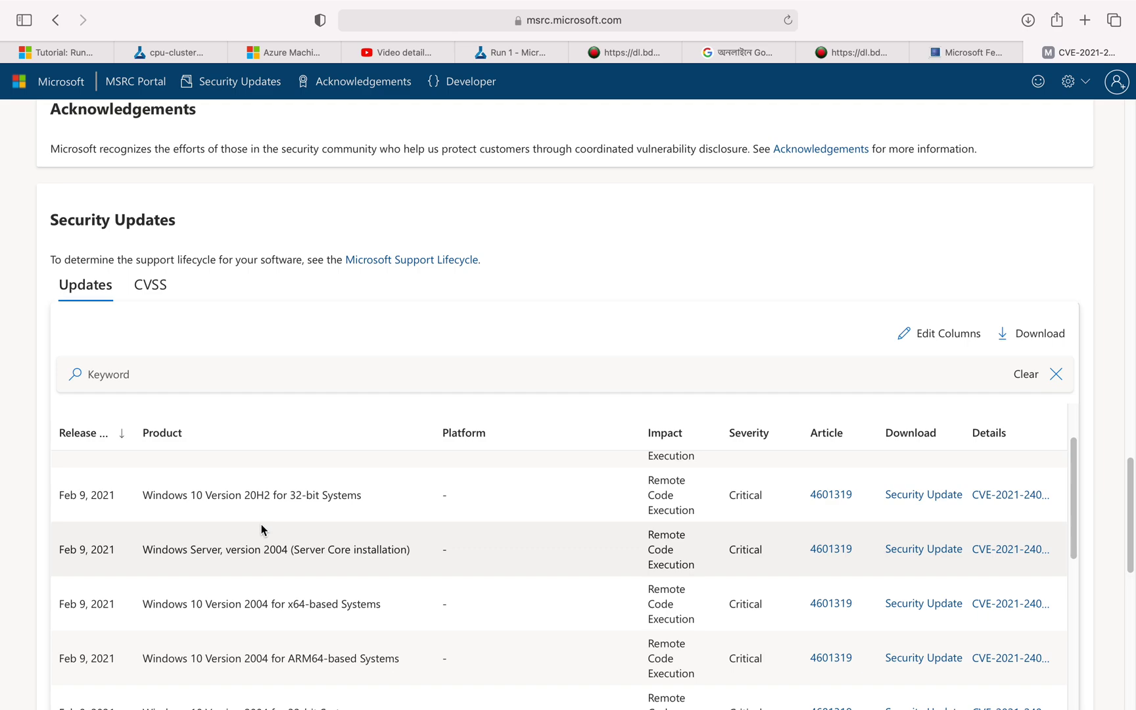
{"action": "scroll", "coordinate": [261, 530], "scroll_direction": "down", "scroll_amount": 15}
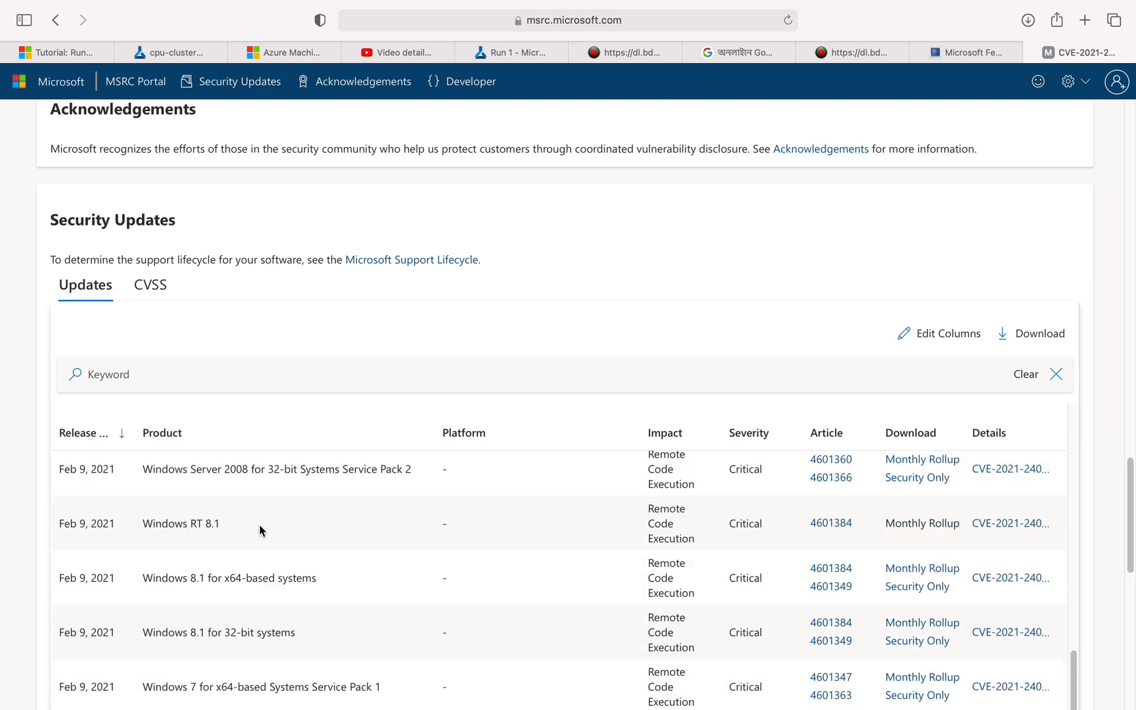
{"action": "scroll", "coordinate": [259, 525], "scroll_direction": "up", "scroll_amount": 10}
{"action": "scroll", "coordinate": [259, 524], "scroll_direction": "down", "scroll_amount": 5}
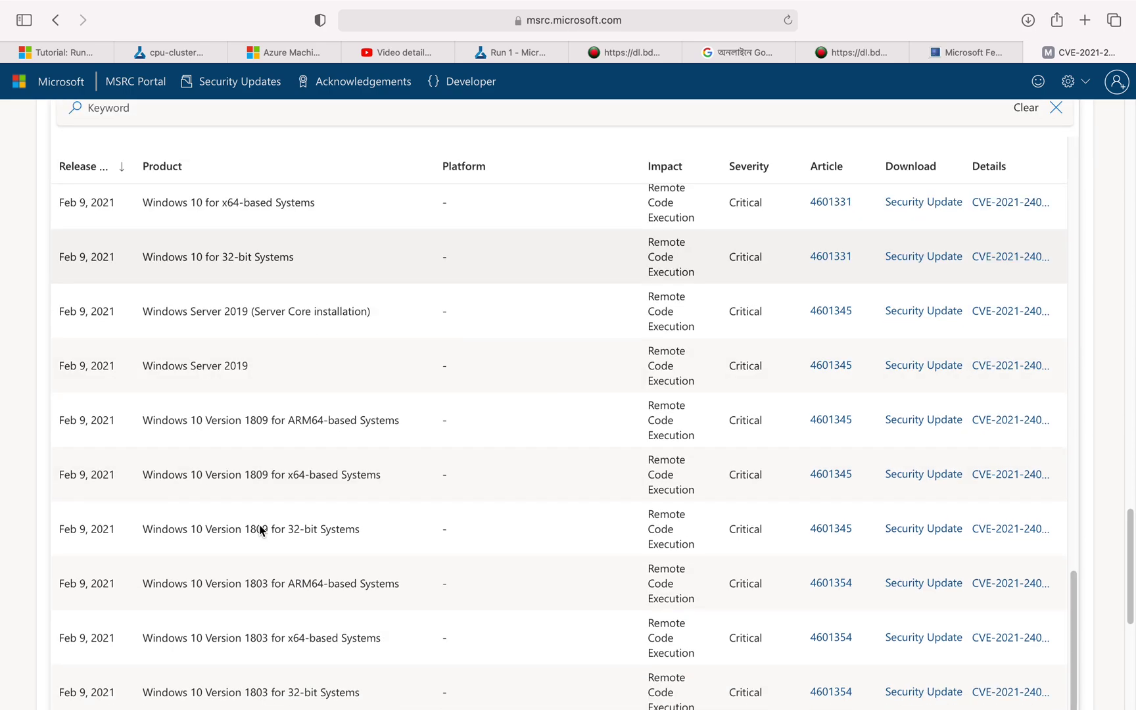
{"action": "scroll", "coordinate": [259, 524], "scroll_direction": "up", "scroll_amount": 10}
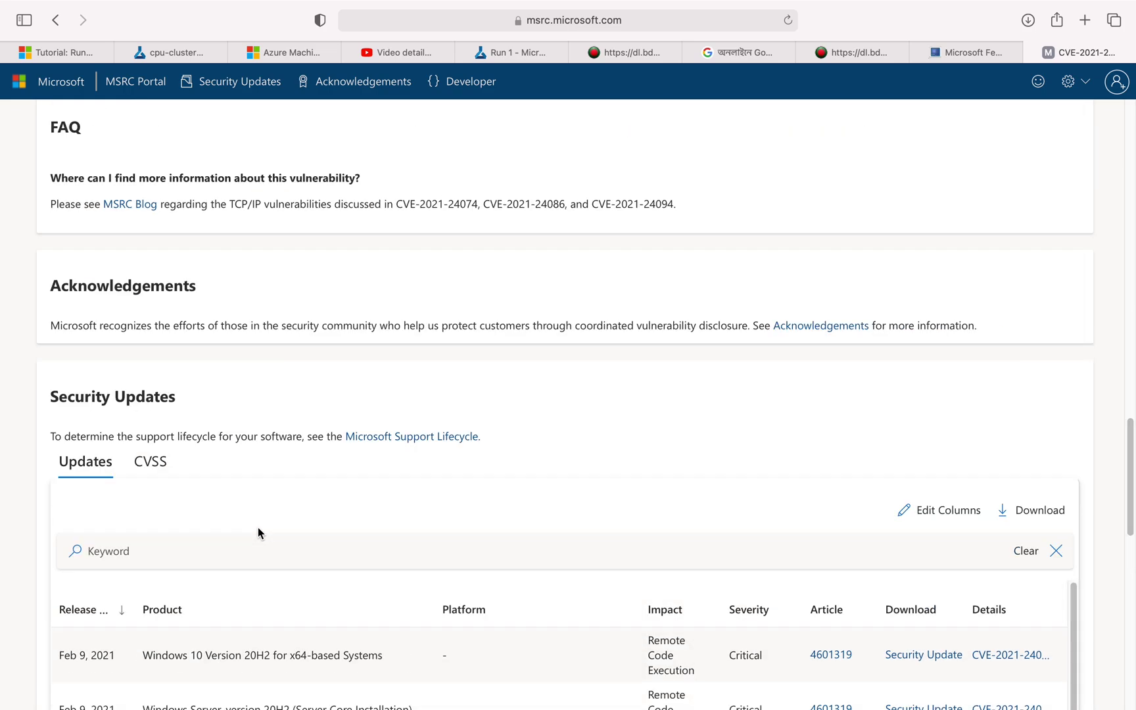
{"action": "scroll", "coordinate": [257, 531], "scroll_direction": "up", "scroll_amount": 15}
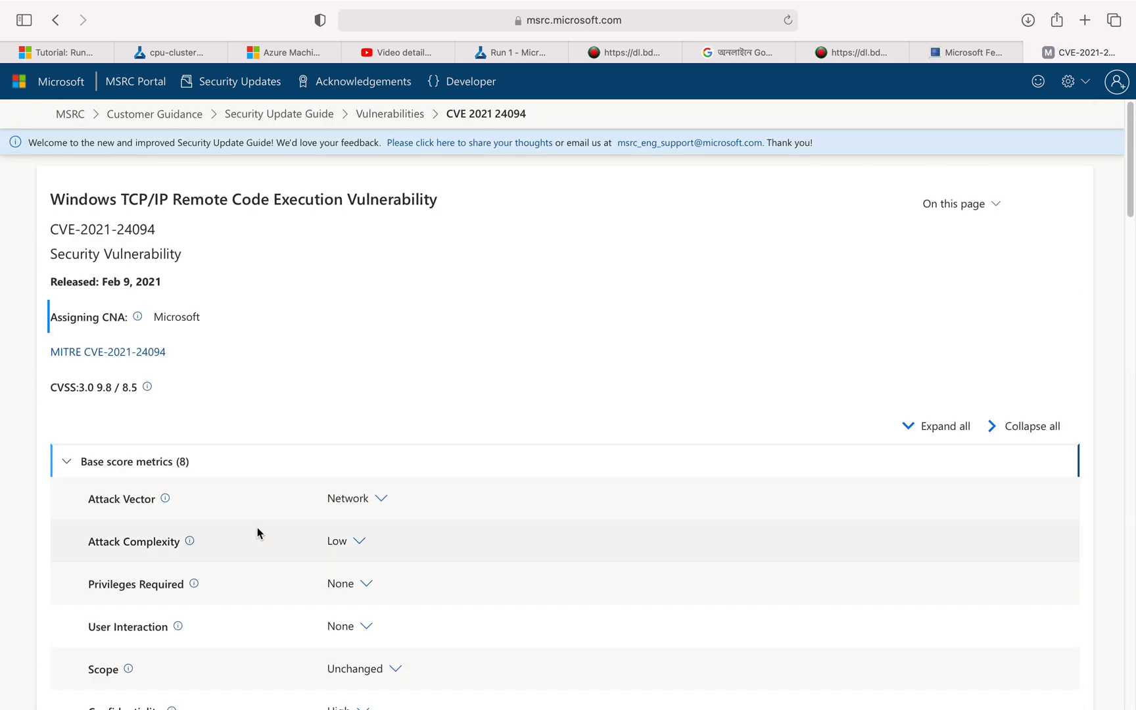